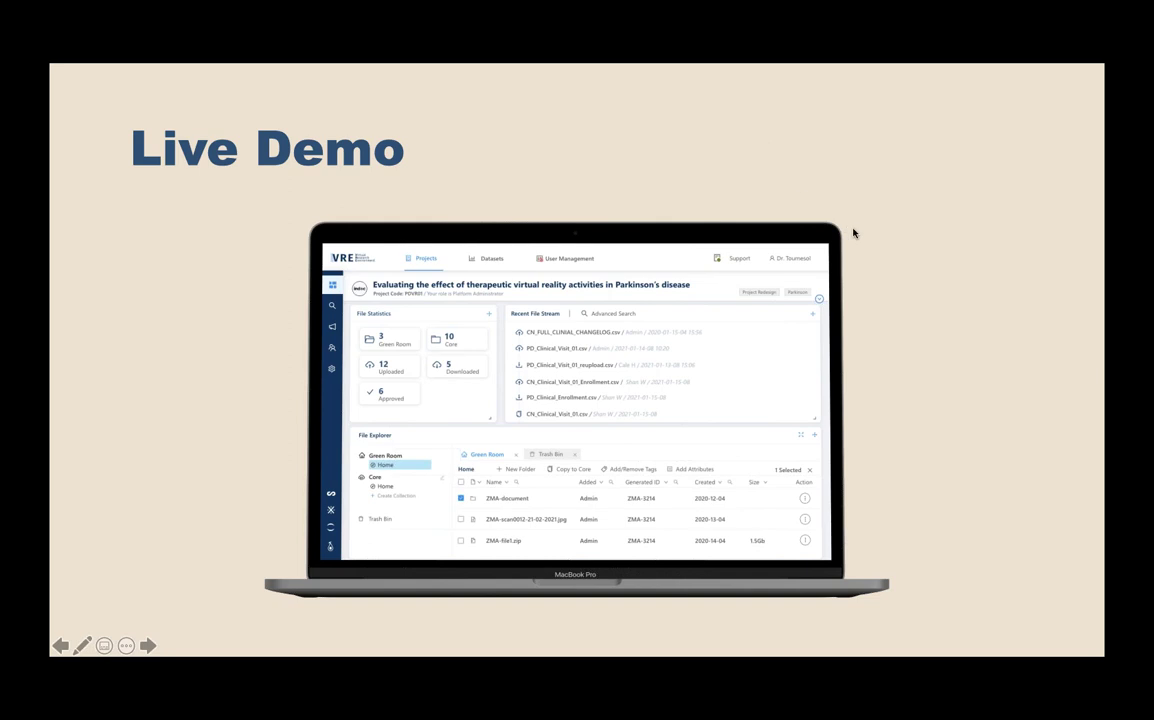
- Leave the Live Demo slideshow and switch to the browser showing vre.charite.de
key("super+Tab")
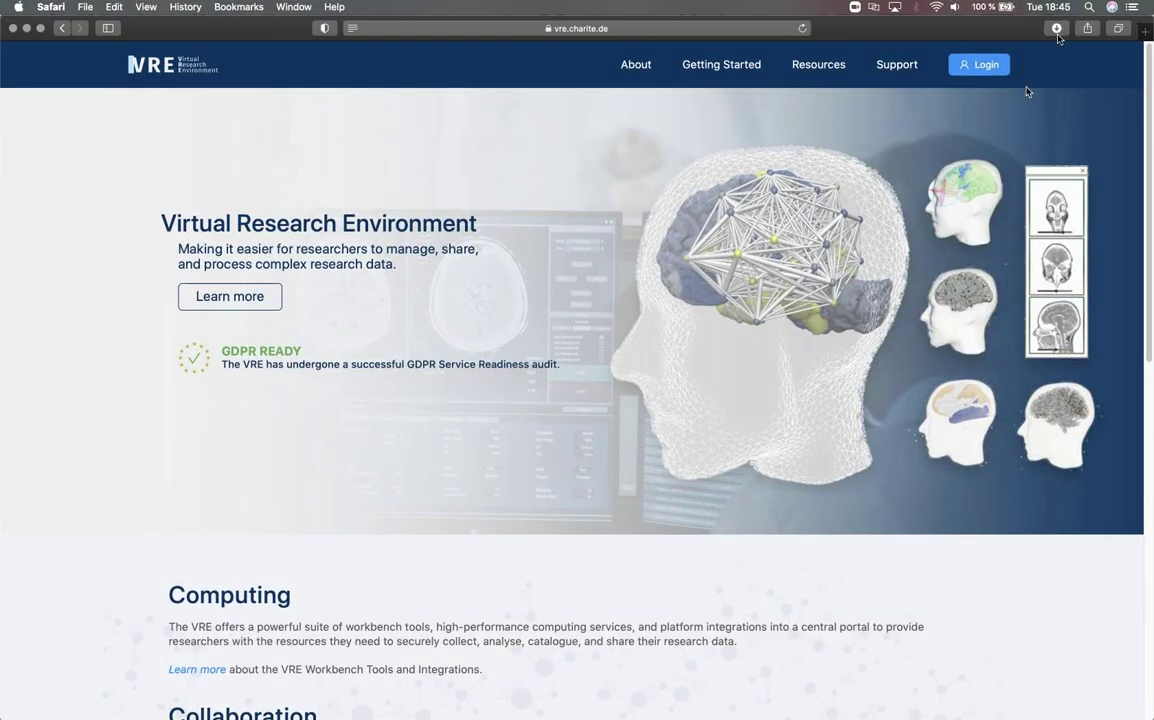
- Make the browser full screen and go to the VRE login page from the homepage header
key("ctrl+super+f")
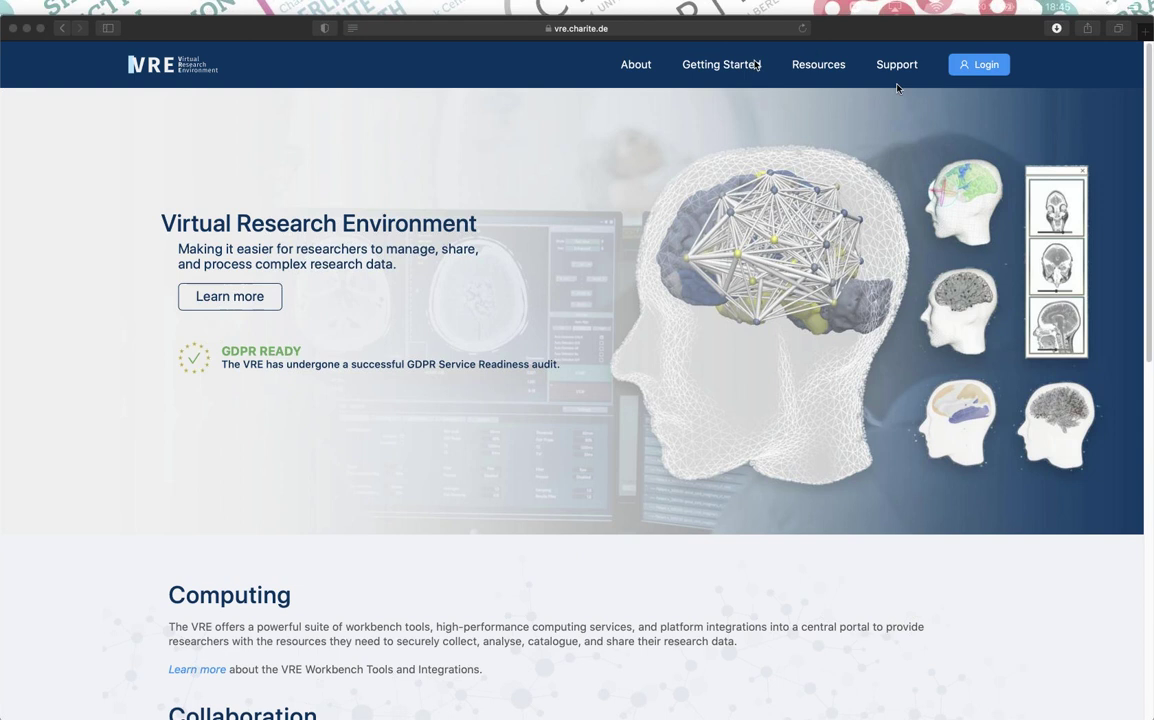
left_click(995, 66)
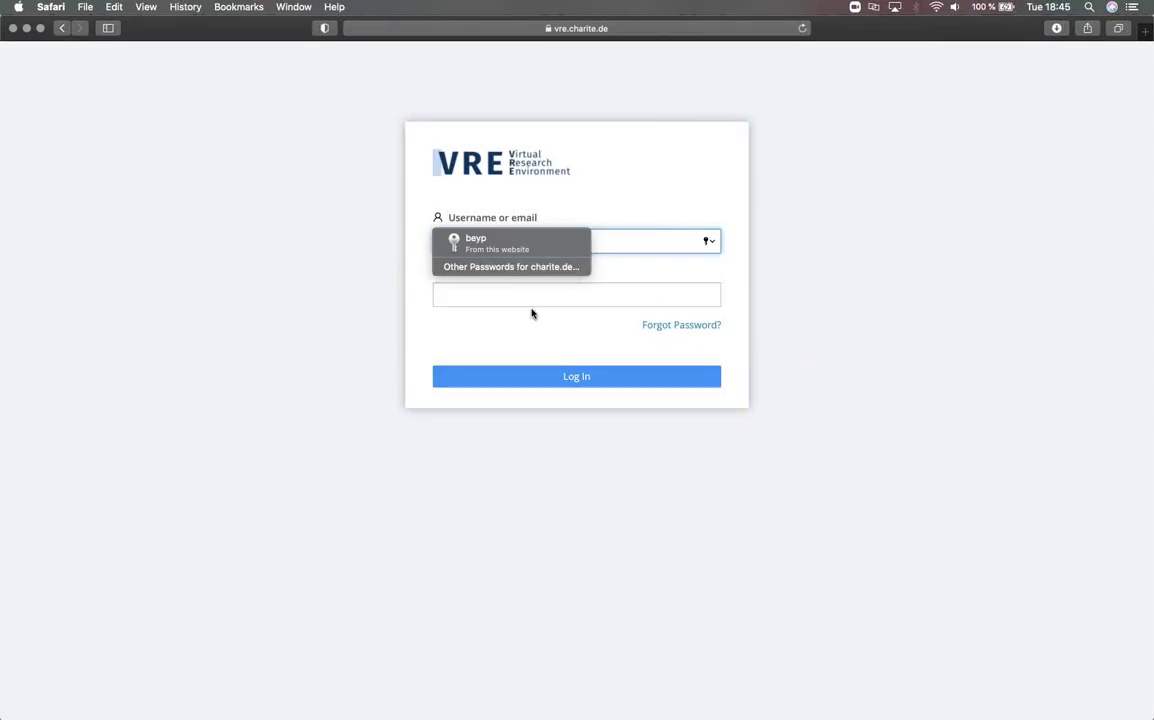
- Log in to the VRE using the saved autofilled account credentials
left_click(528, 243)
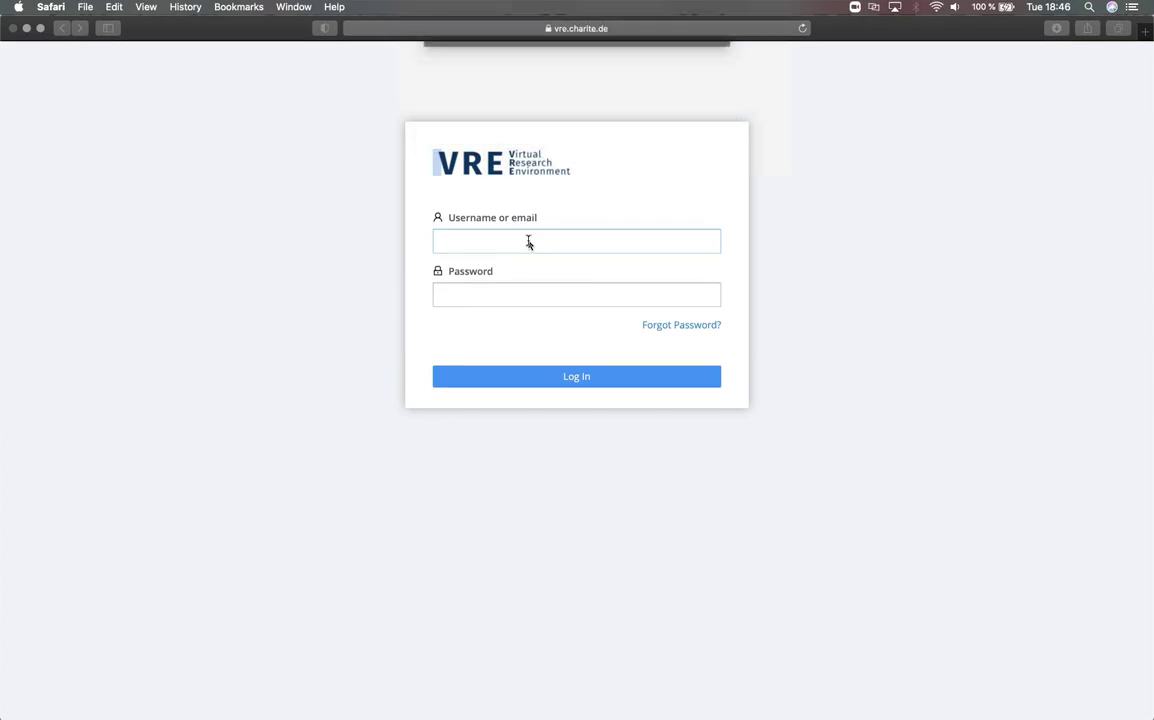
left_click(511, 379)
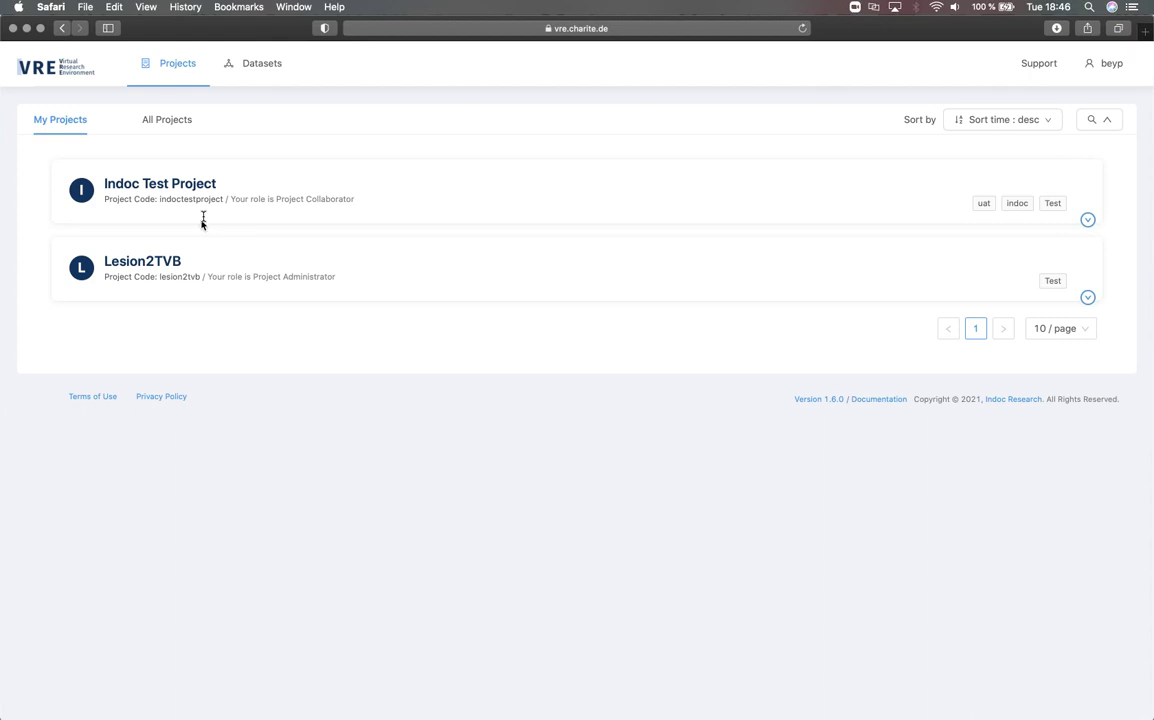
- Open the Lesion2TVB project card from the My Projects list
left_click(147, 262)
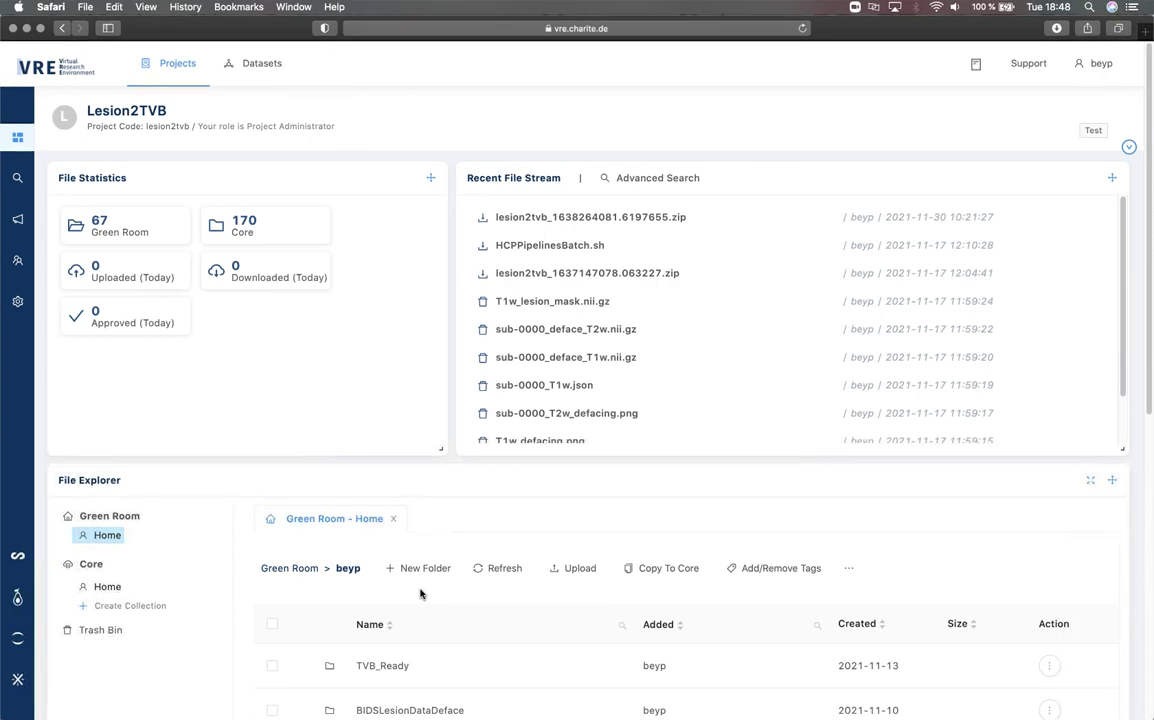
- Browse BIDSLesionData > sub-0000 > ses-01 > anat, then return to BIDSLesionData via breadcrumbs
scroll(420, 594, "down", 5)
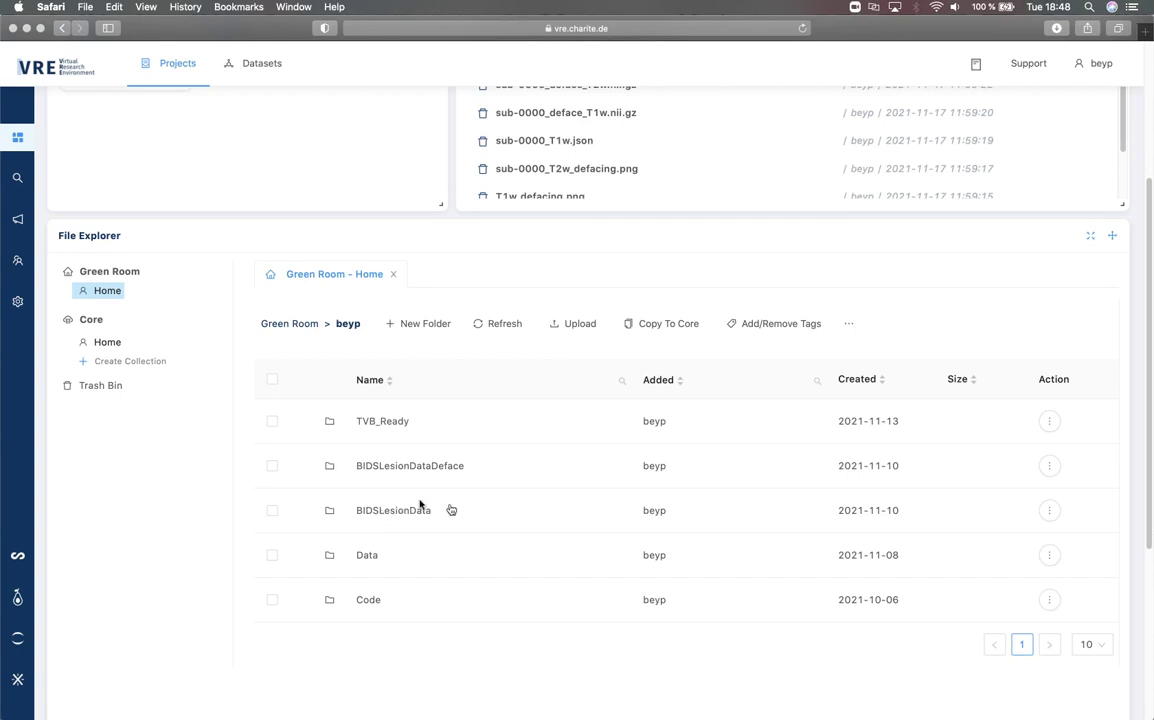
left_click(380, 512)
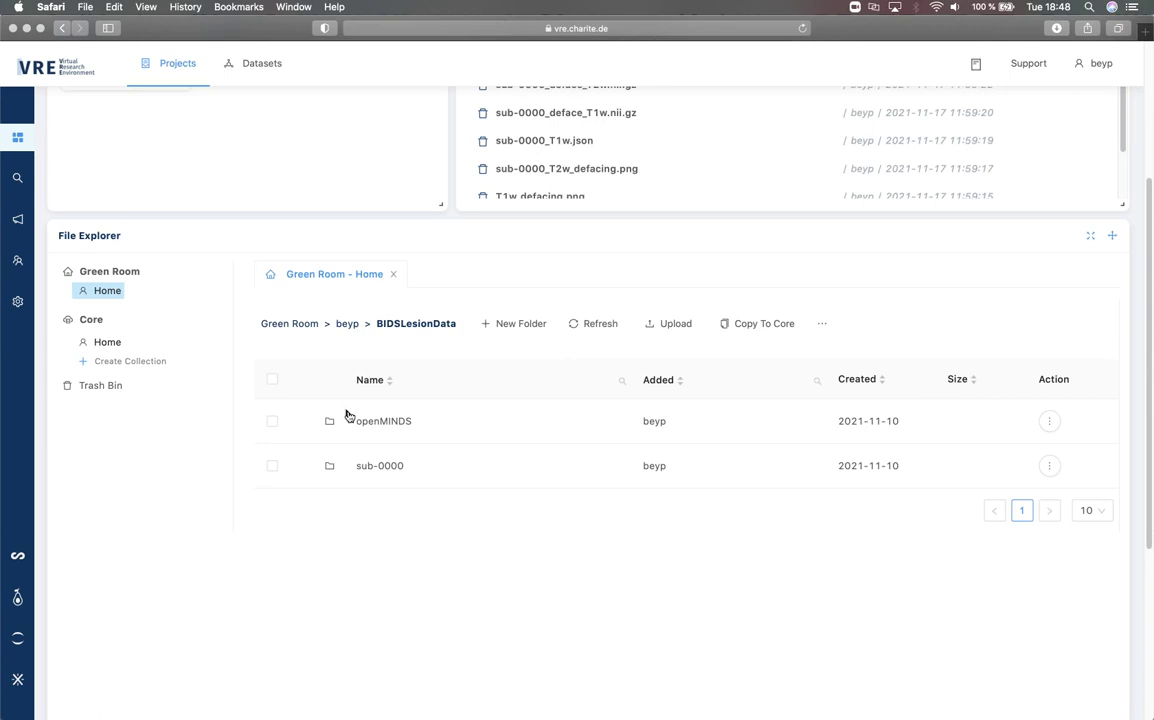
left_click(393, 467)
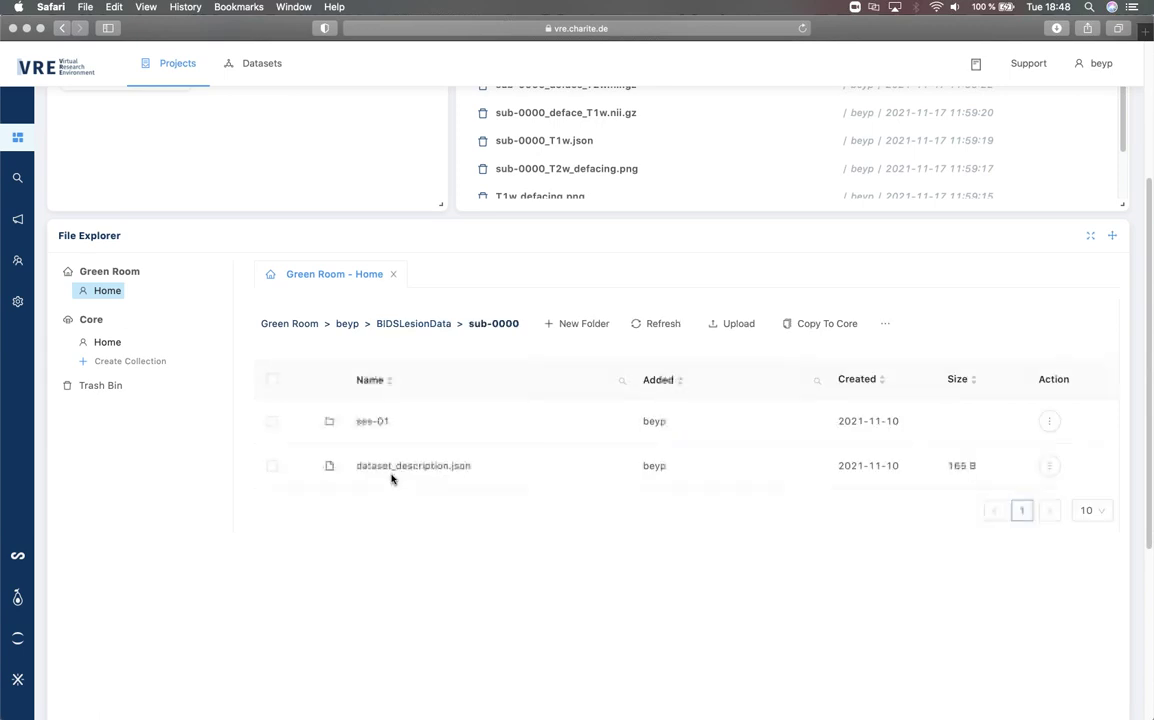
left_click(372, 424)
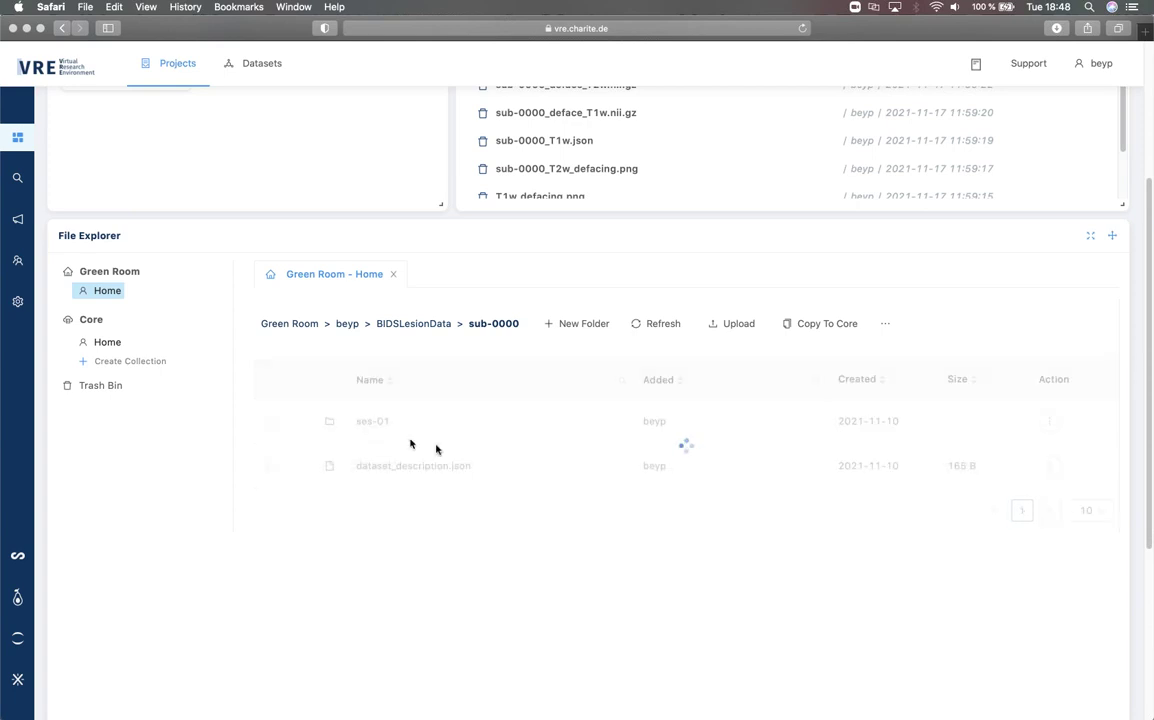
left_click(364, 433)
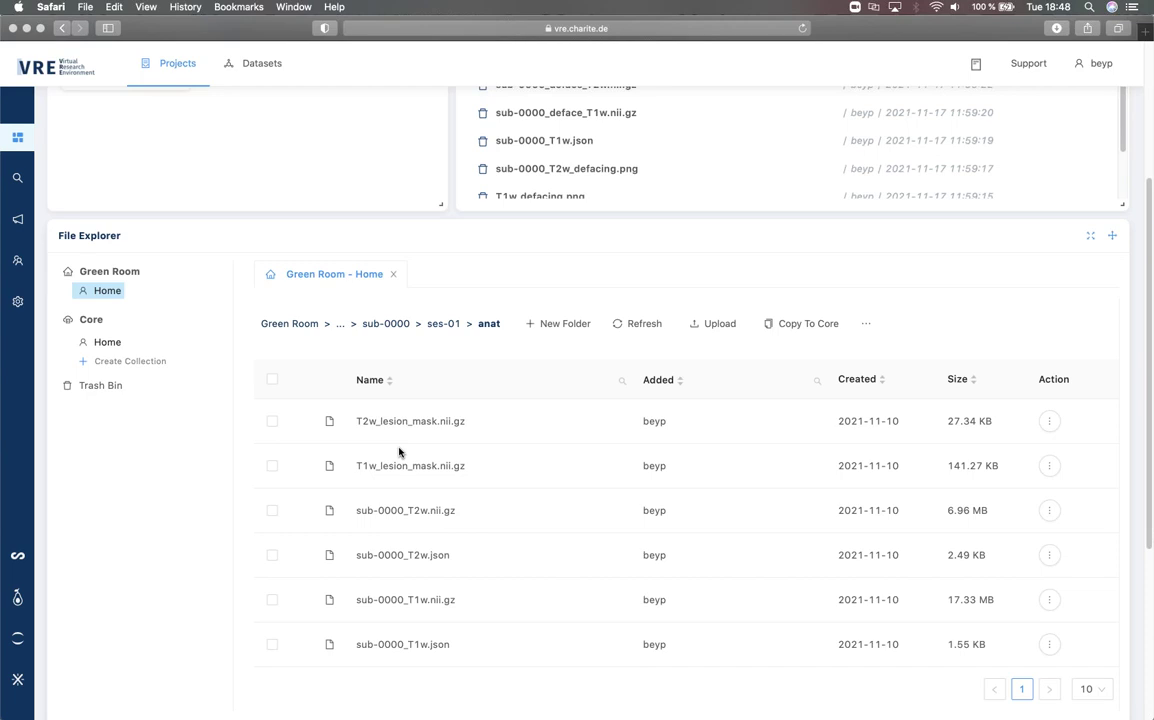
left_click(385, 324)
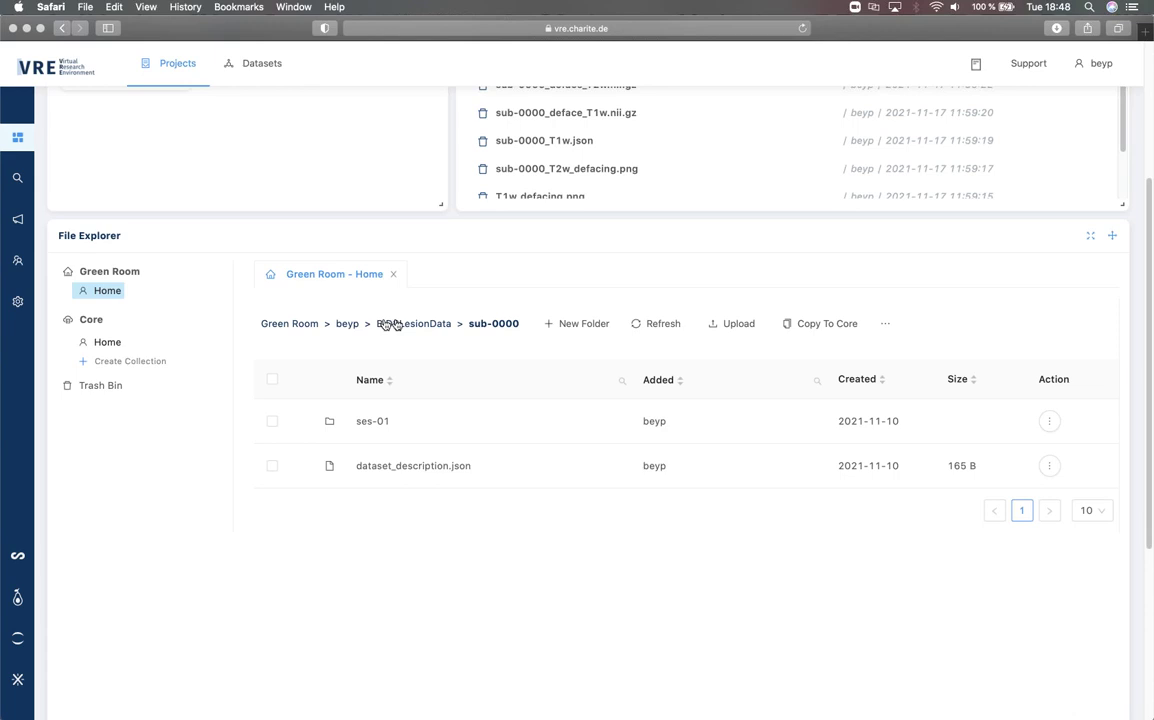
left_click(395, 324)
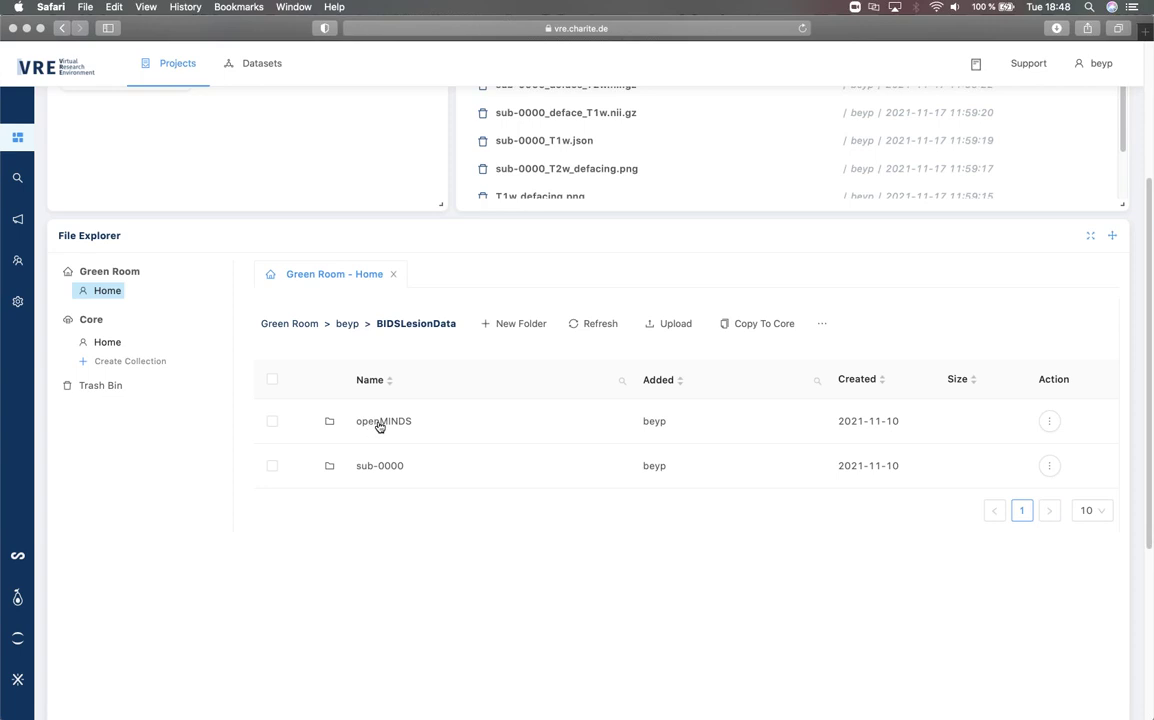
- Open openMINDS > Lesion2TVB and scroll through its metadata folders
left_click(374, 424)
left_click(385, 424)
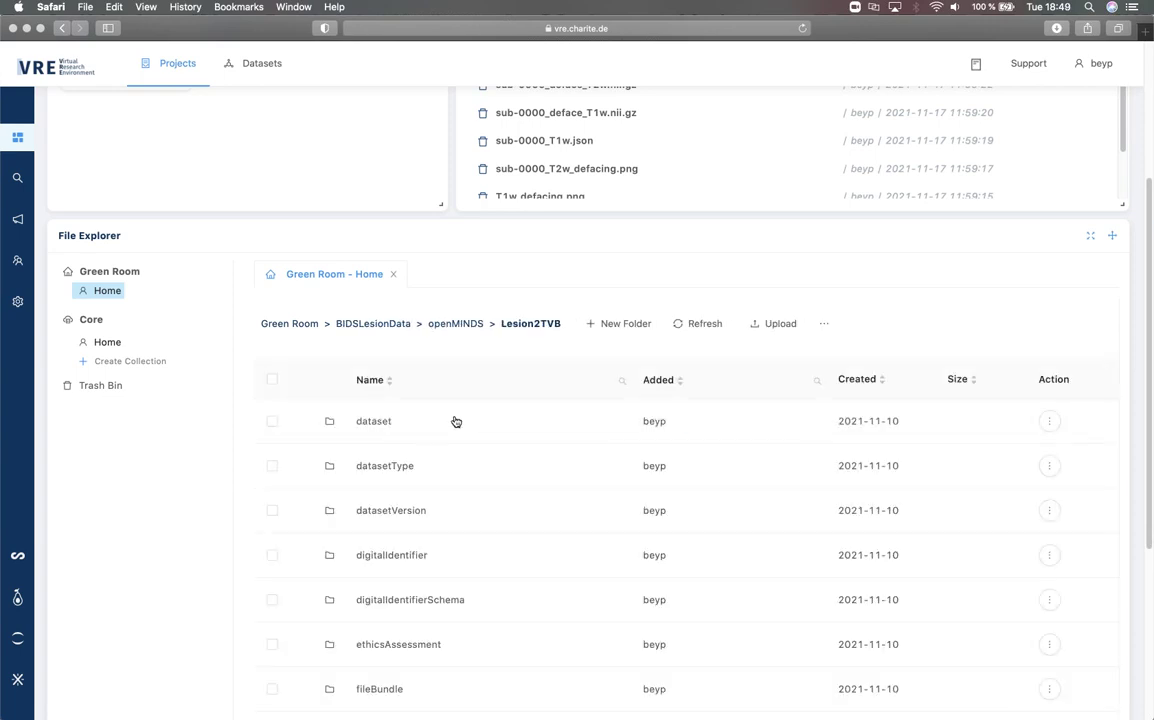
scroll(453, 420, "down", 4)
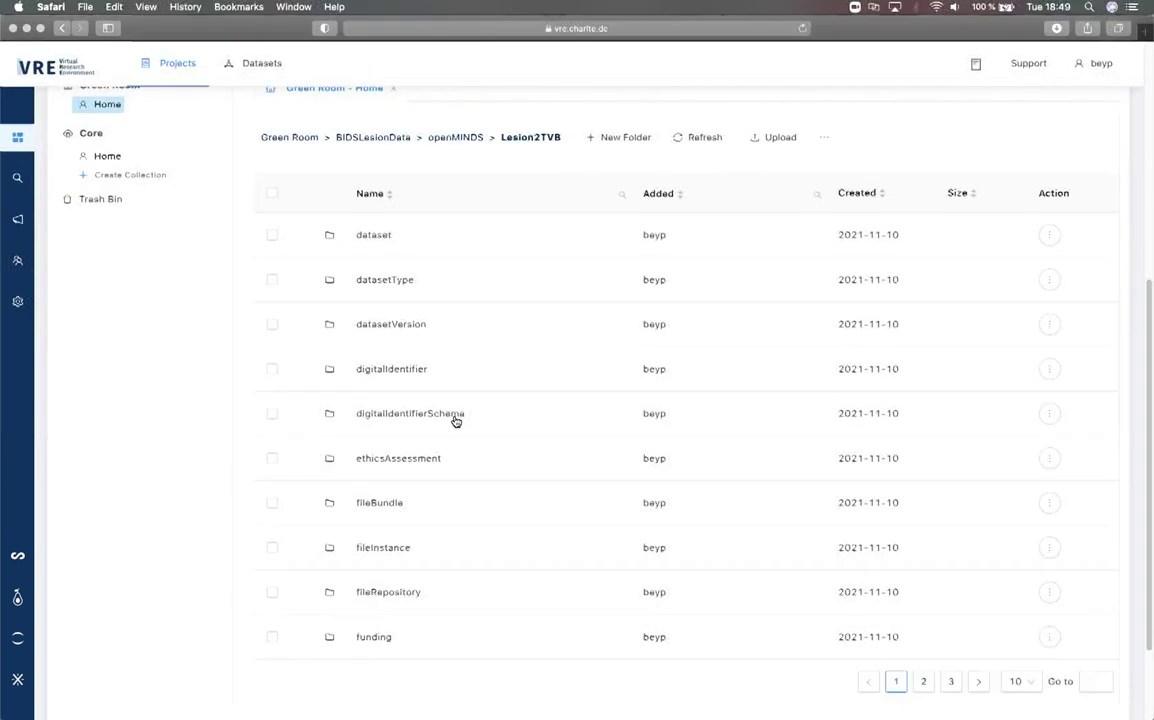
scroll(455, 421, "down", 1)
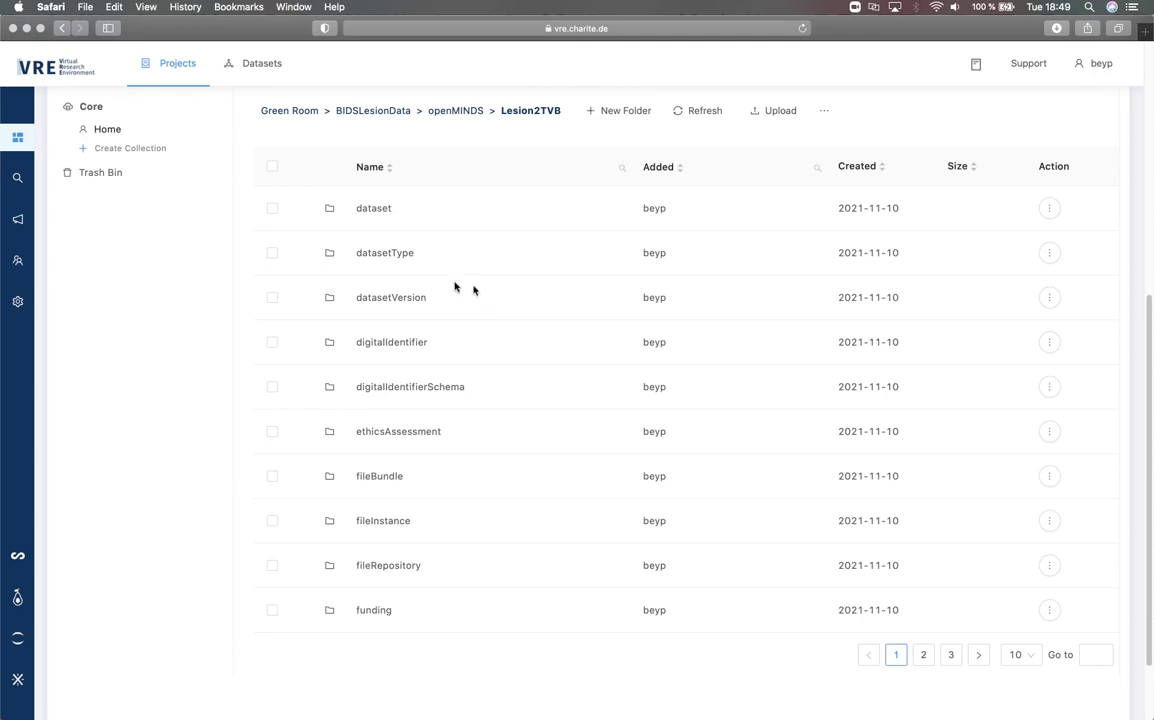
scroll(456, 287, "up", 1)
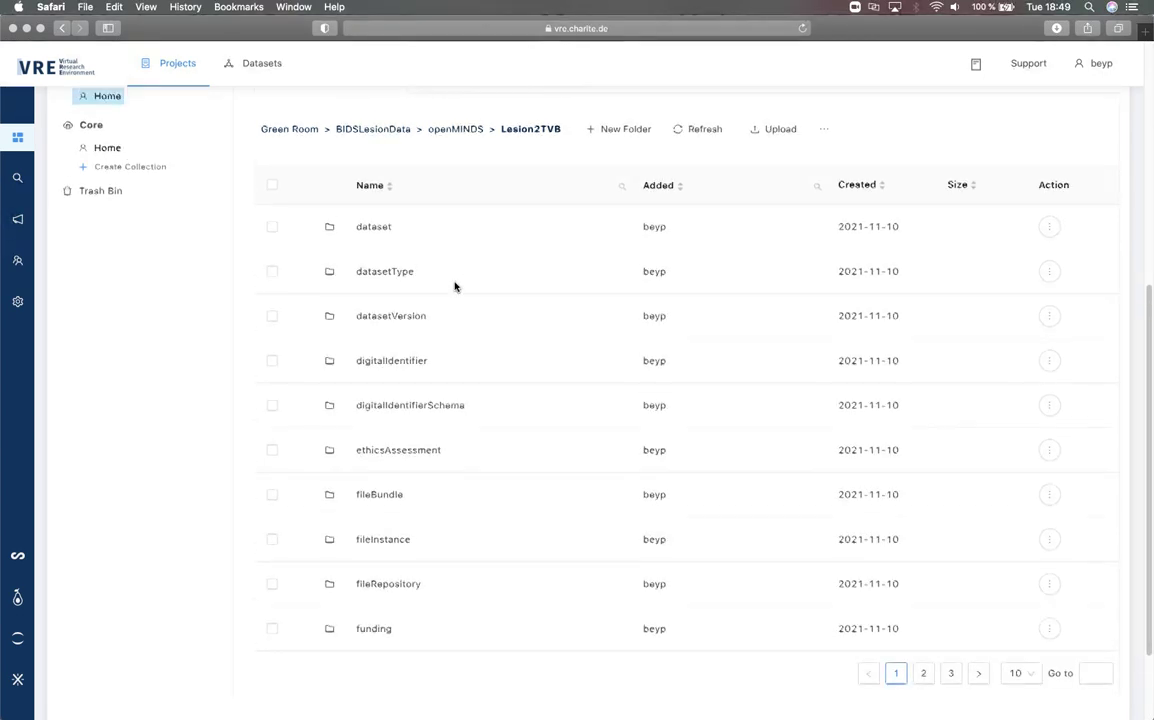
scroll(455, 287, "up", 3)
scroll(455, 287, "up", 5)
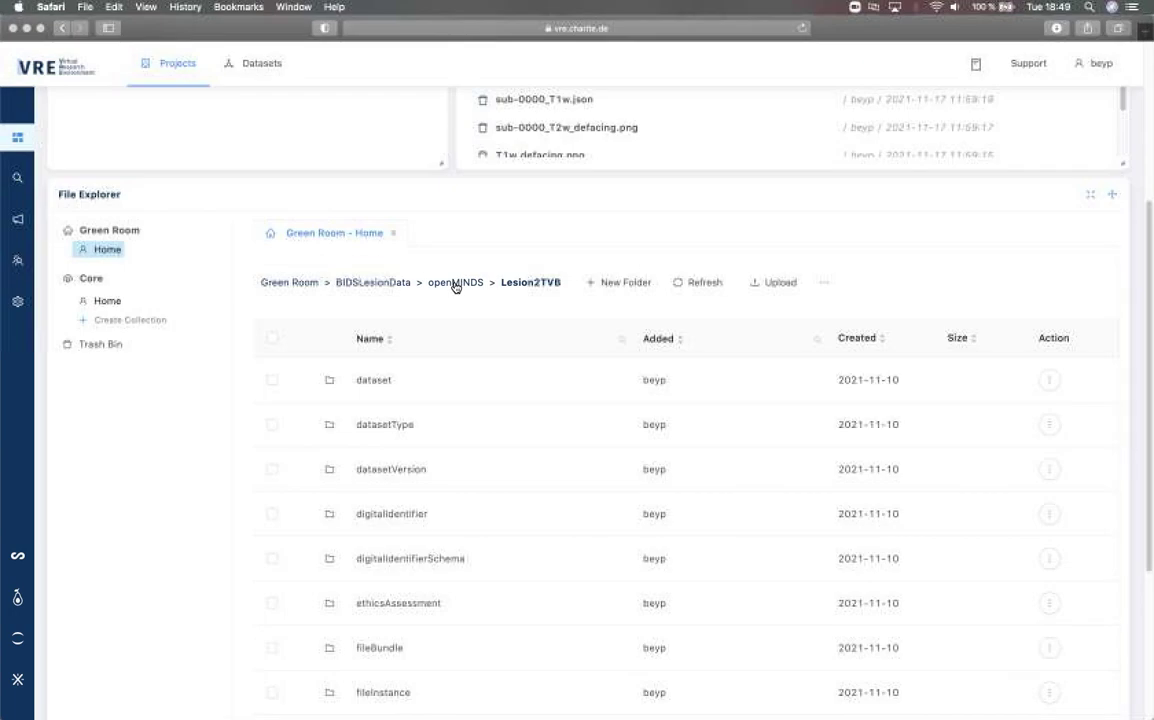
- Return to the BIDSLesionData folder via its breadcrumb and scroll back to the top
left_click(391, 286)
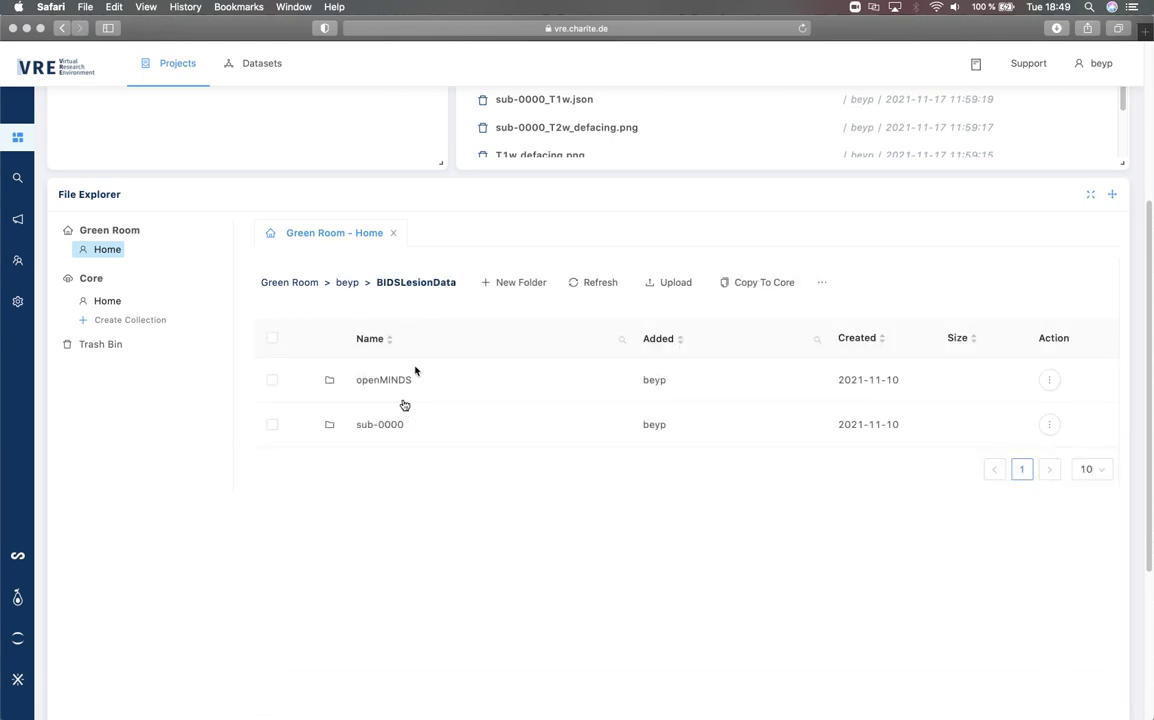
scroll(404, 404, "up", 2)
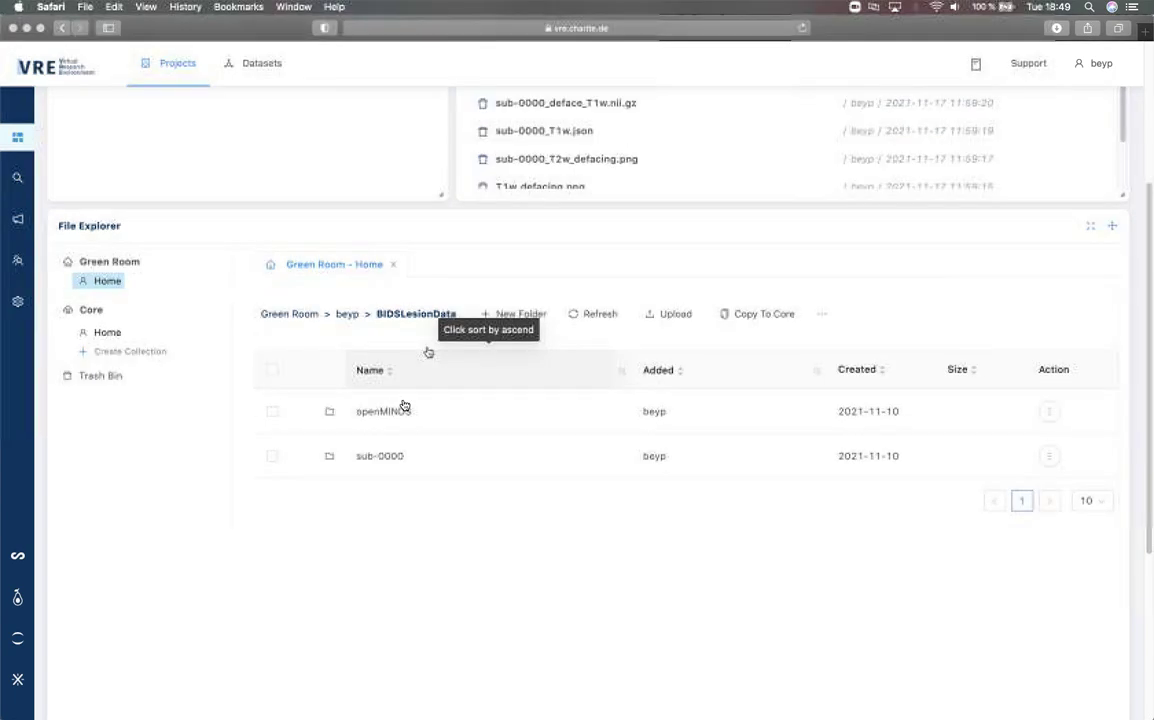
scroll(404, 404, "up", 1)
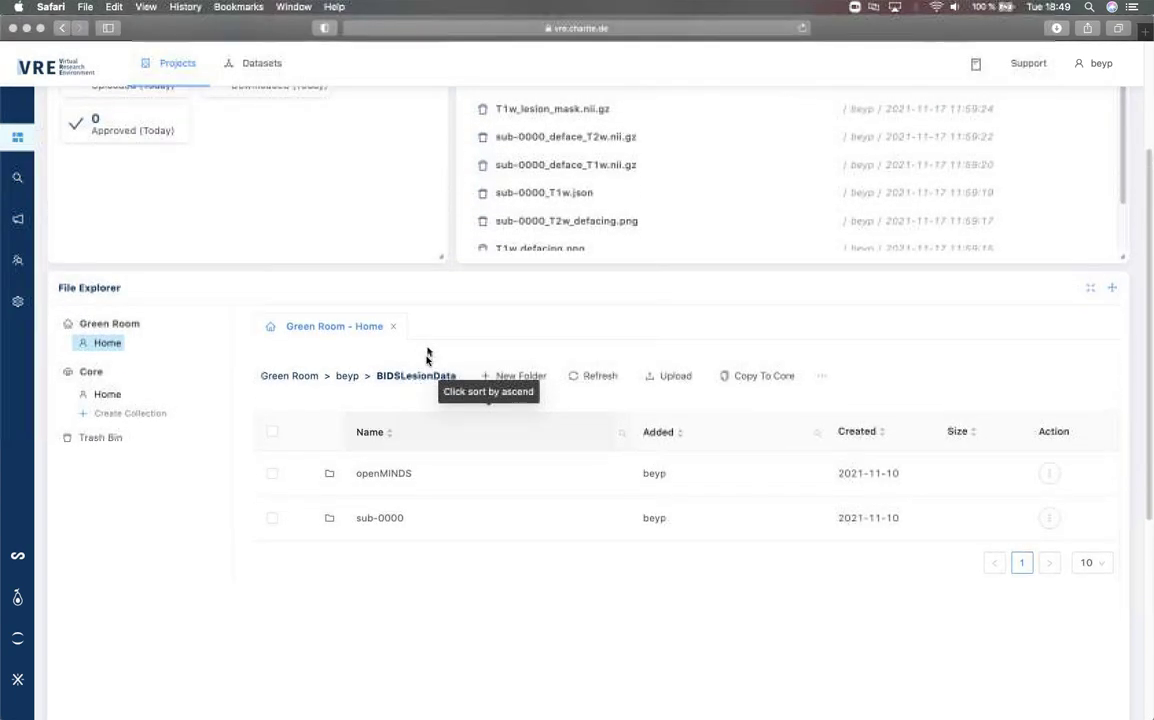
scroll(426, 362, "up", 1)
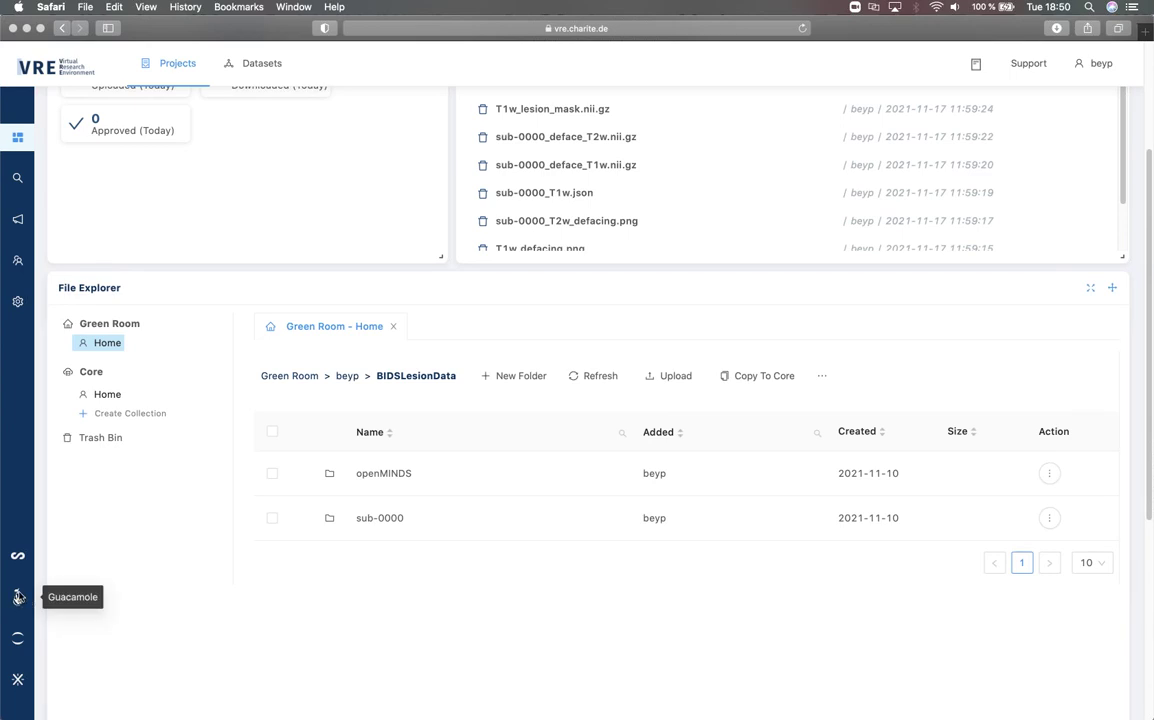
- Launch Guacamole in a new tab and try the Core-Desktop-205 connection
left_click(17, 597)
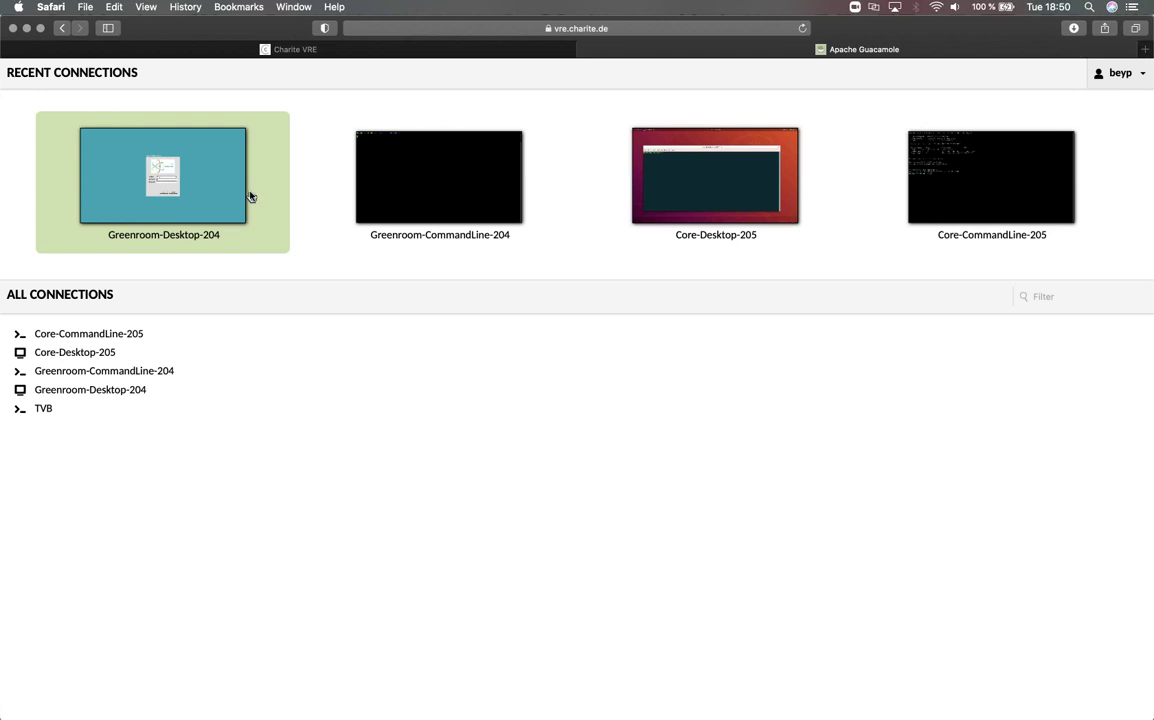
left_click(662, 208)
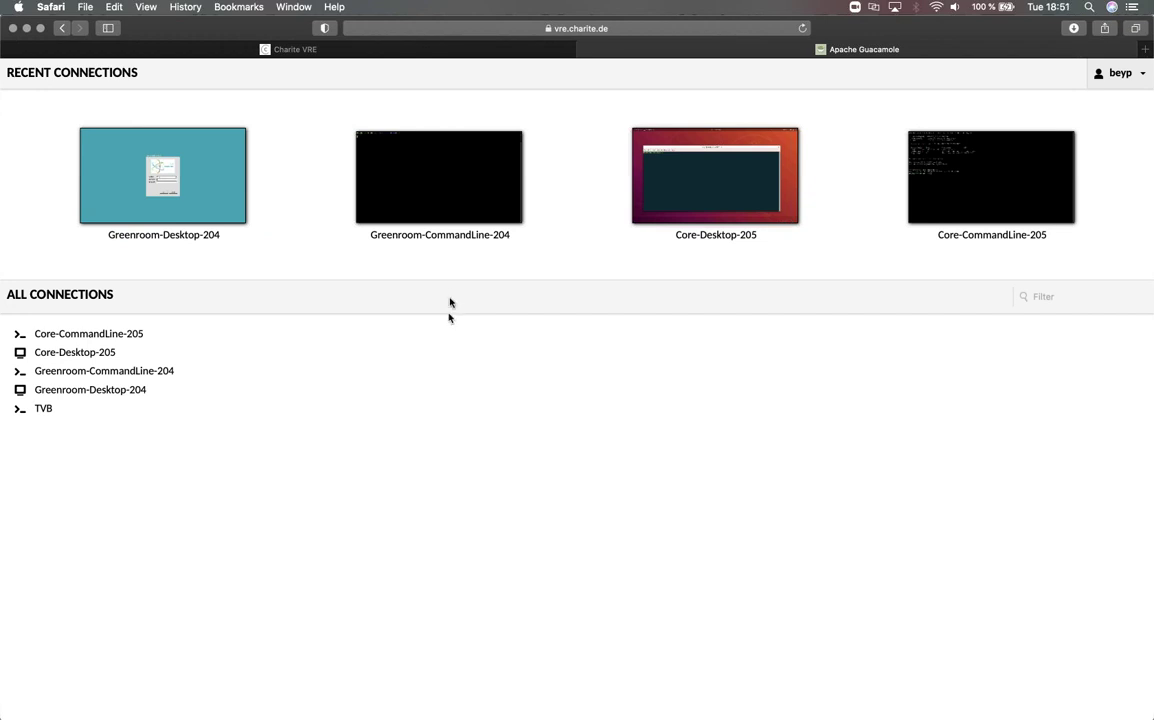
- Connect to Greenroom-CommandLine-204 and log in with the account username and password
left_click(463, 207)
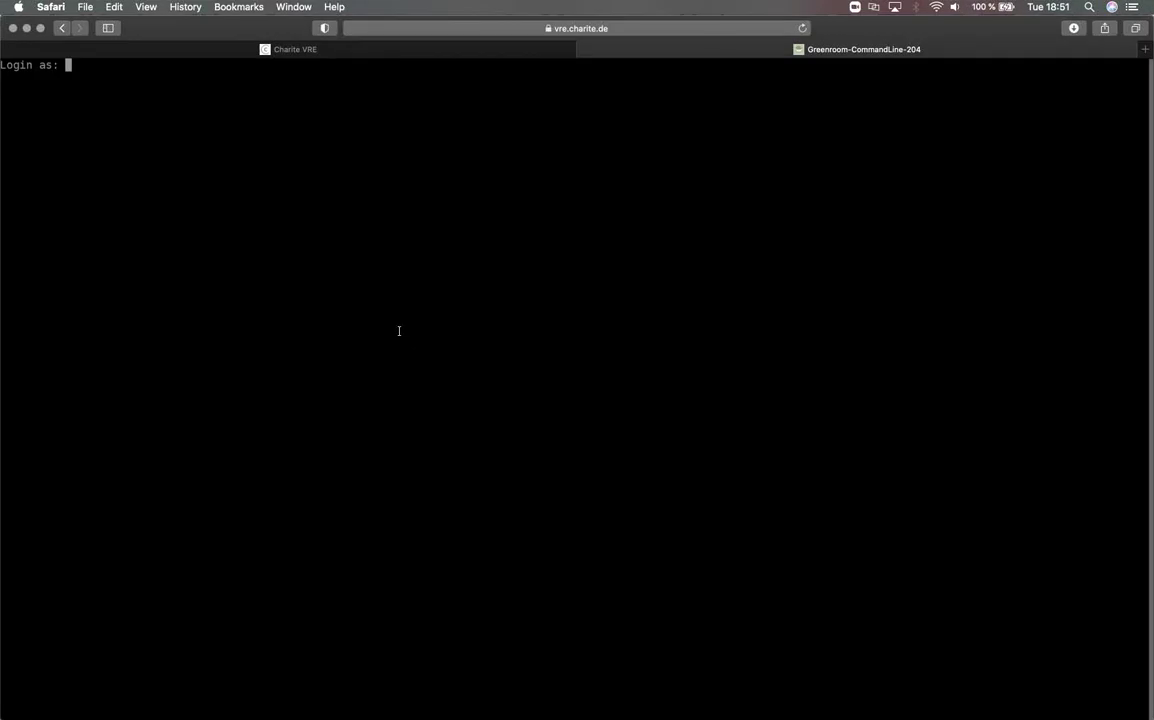
type("beyp")
key("Return")
type("**********")
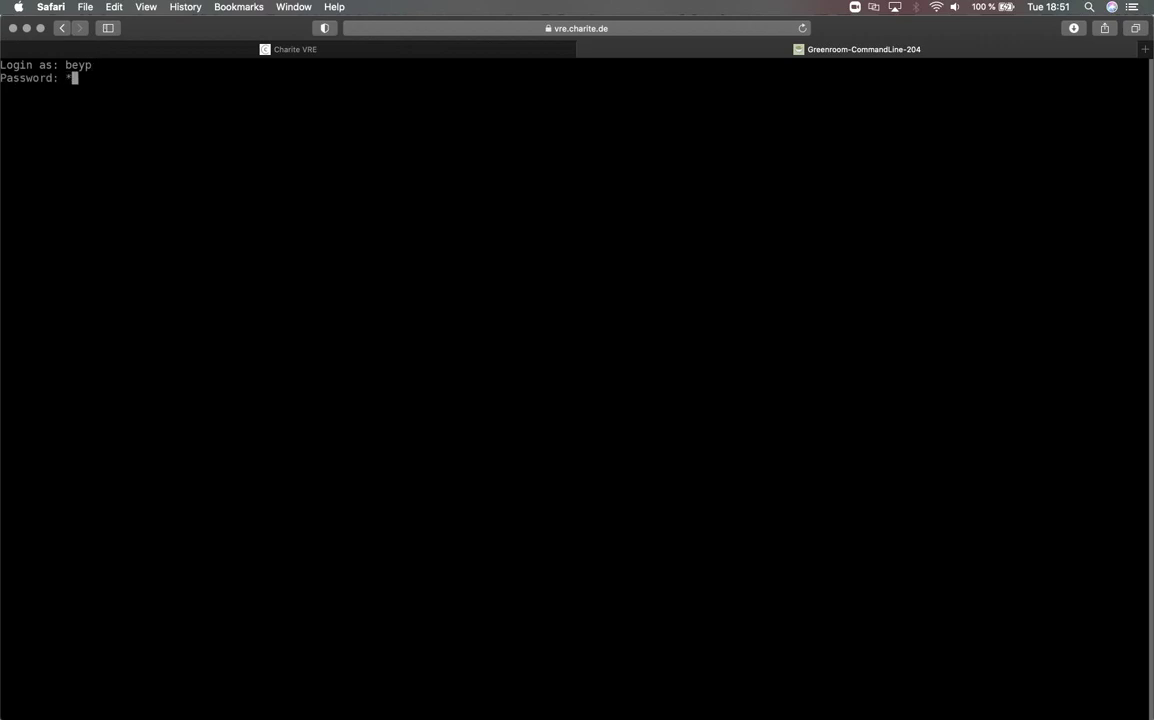
key("Return")
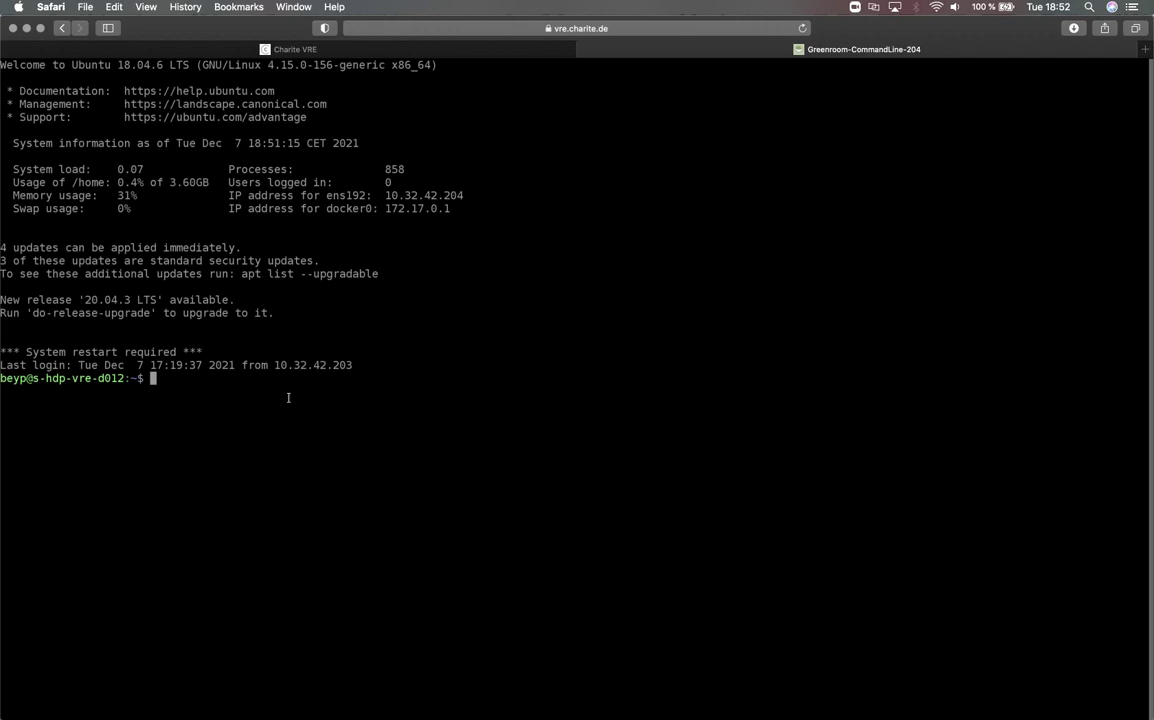
- Run vrecli, correcting the typo, to print its usage, then begin a cd into Downloads
type("vreclie")
key("BackSpace")
key("Return")
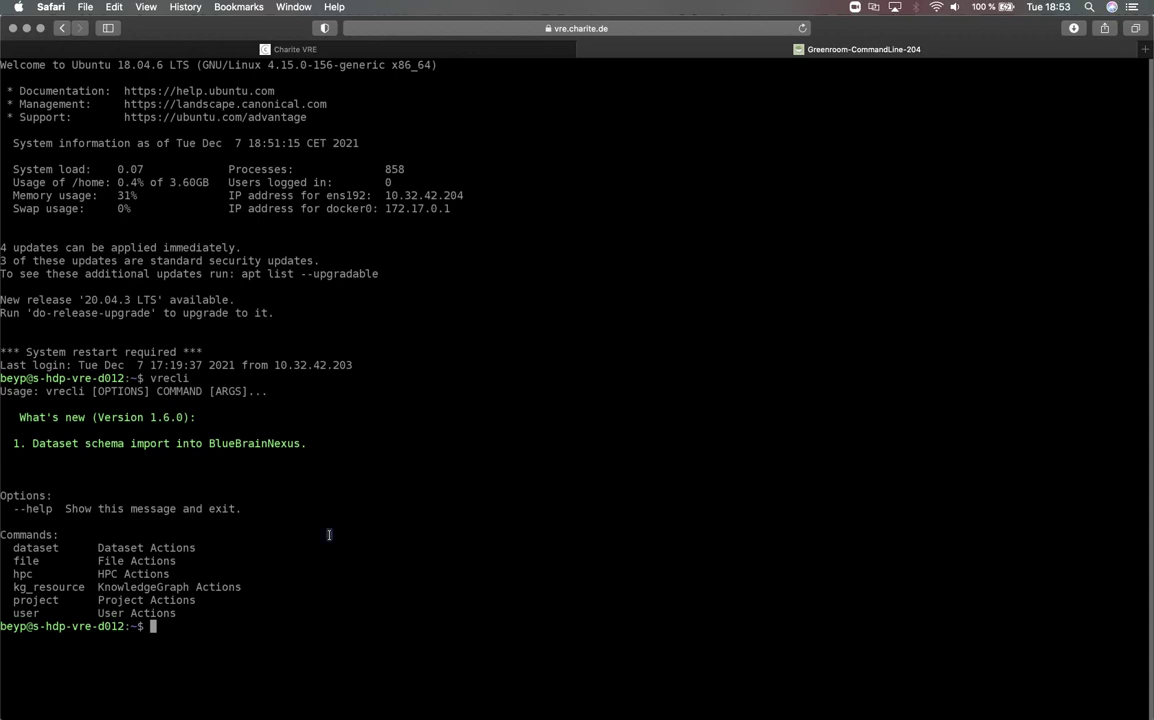
type("cd Down")
- Change into ~/Downloads/Lesion2TVB and list its contents: Code, Container and Data
key("Tab")
type("Le")
key("Tab")
key("Return")
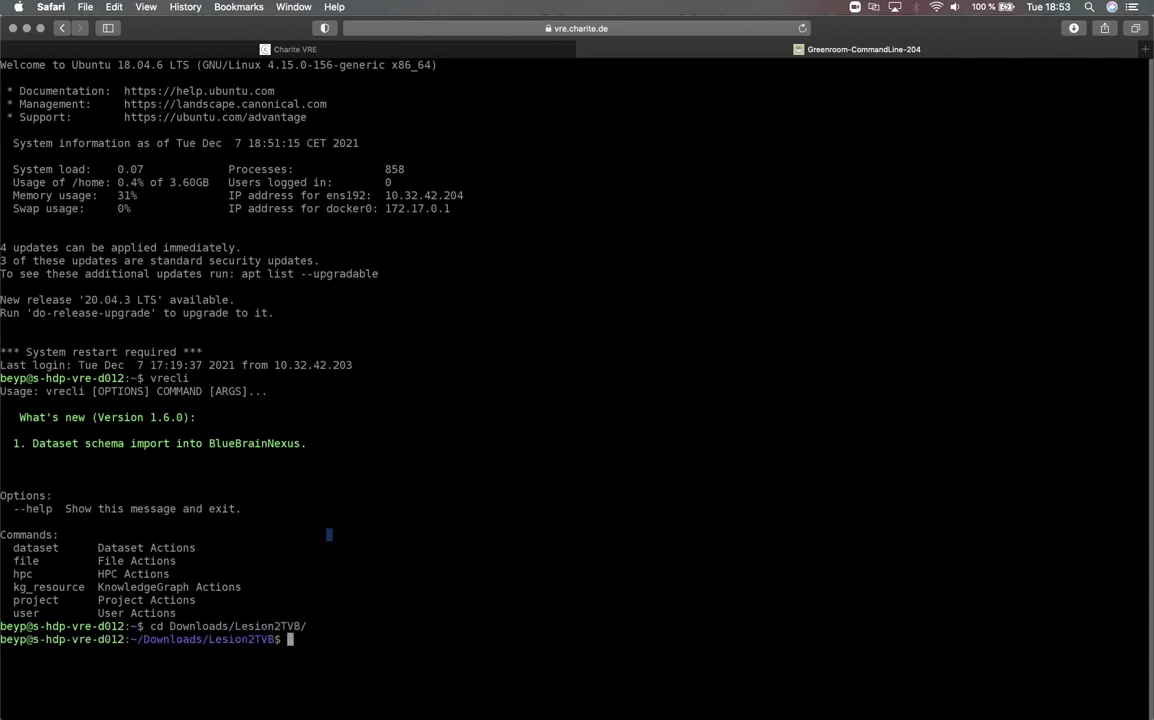
type("ls")
key("Return")
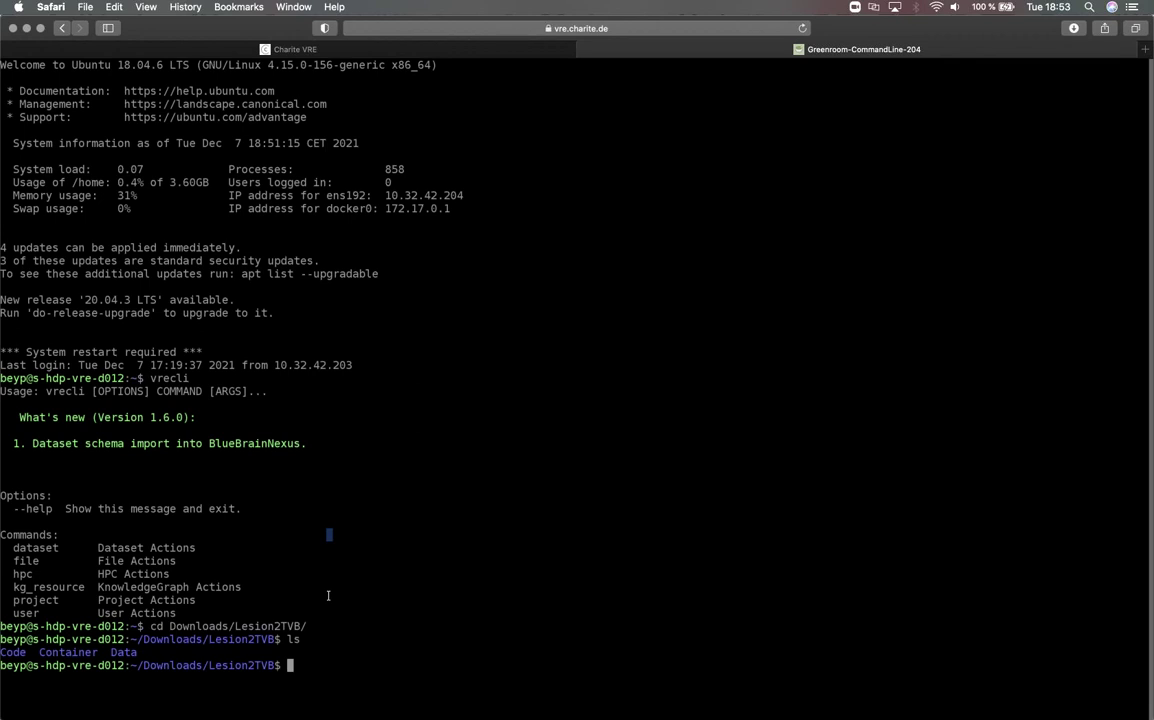
- List Container/ and Data/BIDSLesionData, showing vre_deface, openMINDS and sub-0000
type("ls Con")
key("Tab")
key("Return")
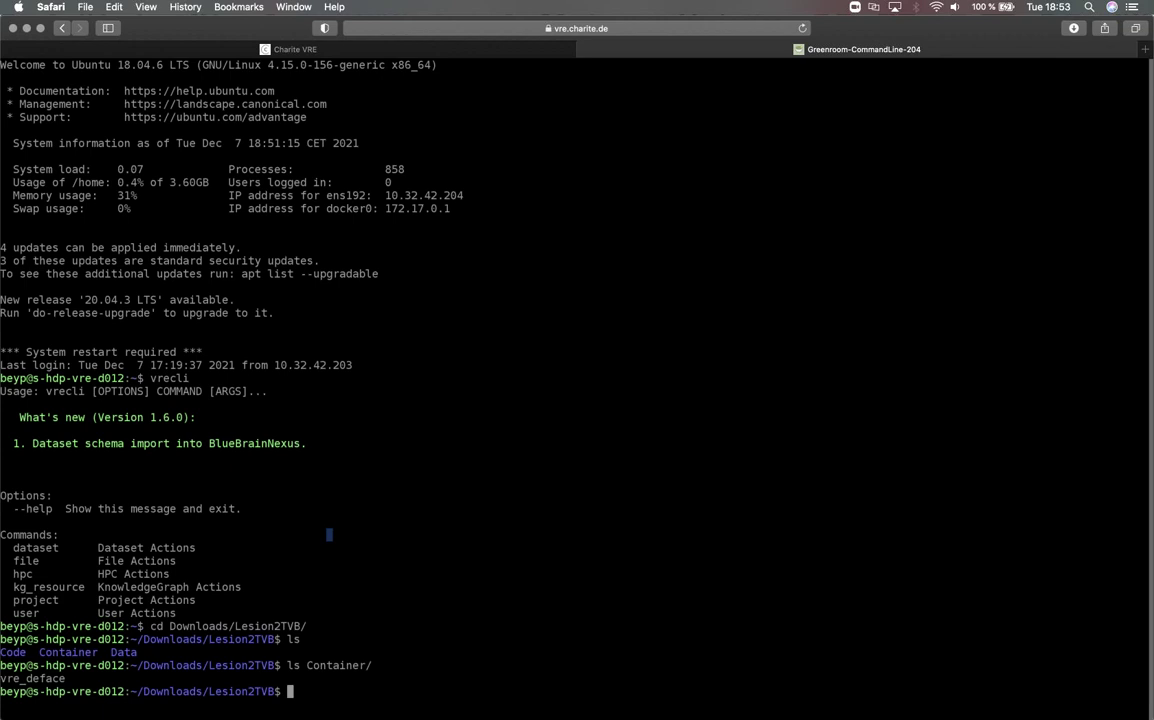
type("ls Da")
key("Tab")
type("BIDS")
key("Tab")
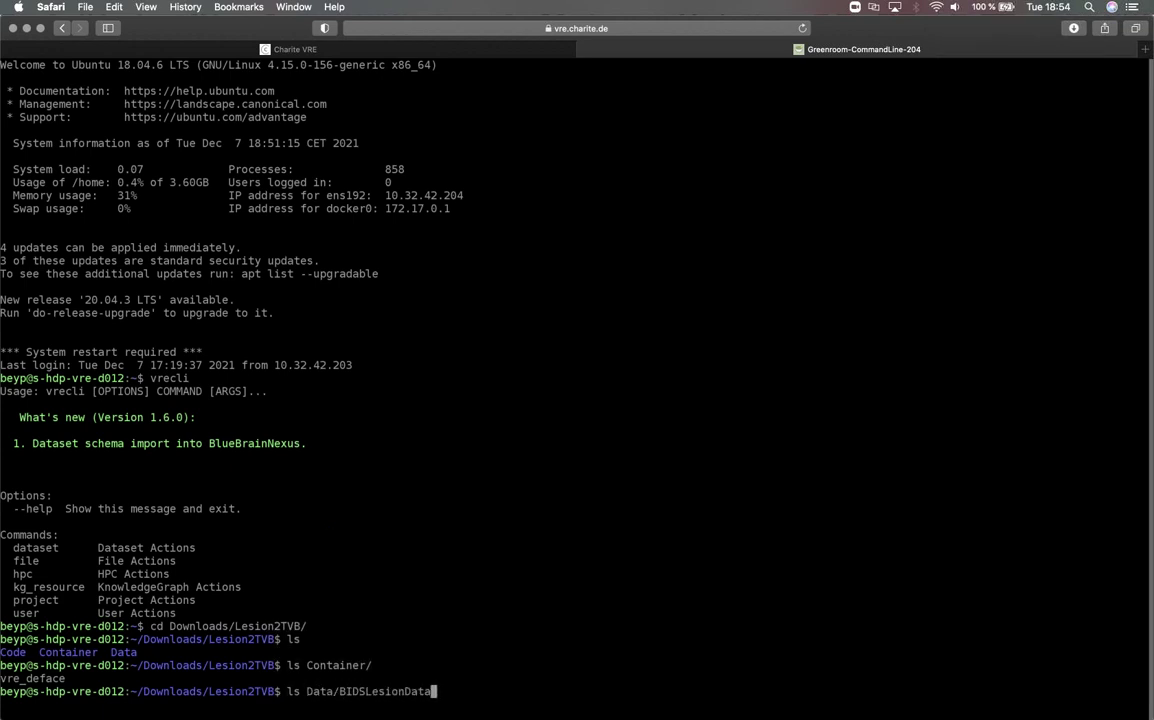
key("Return")
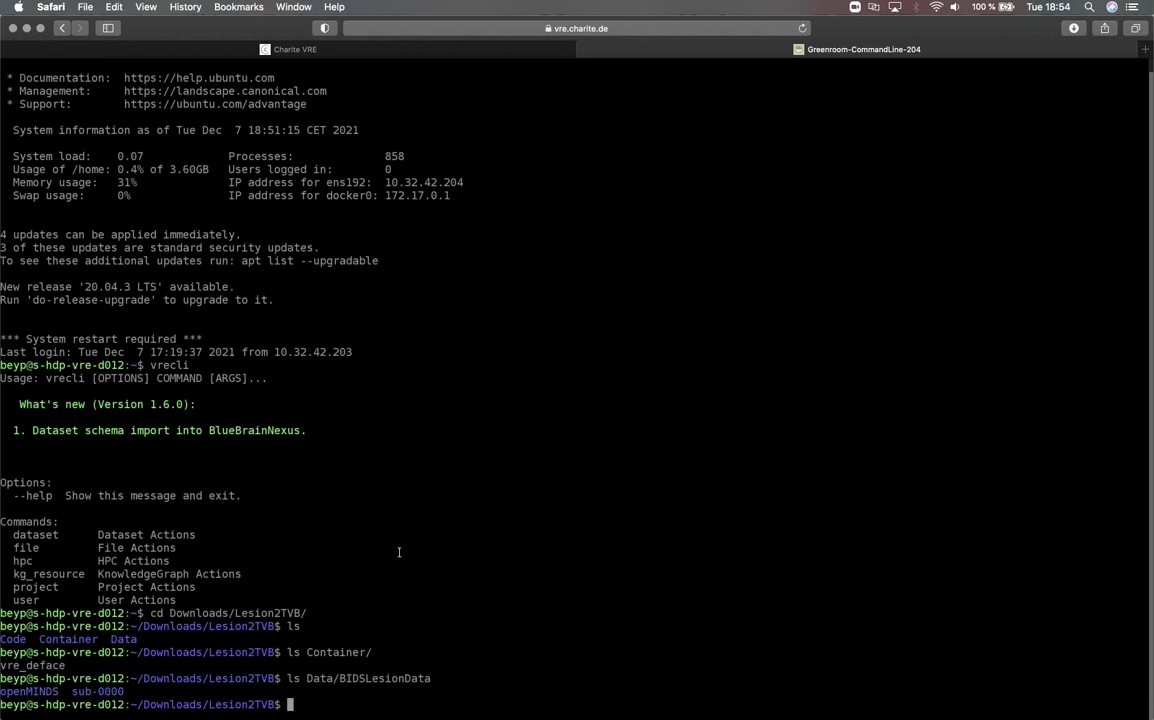
- Open and close the Guacamole menu, then abandon a cd Container command for a fresh prompt
key("ctrl+alt+shift")
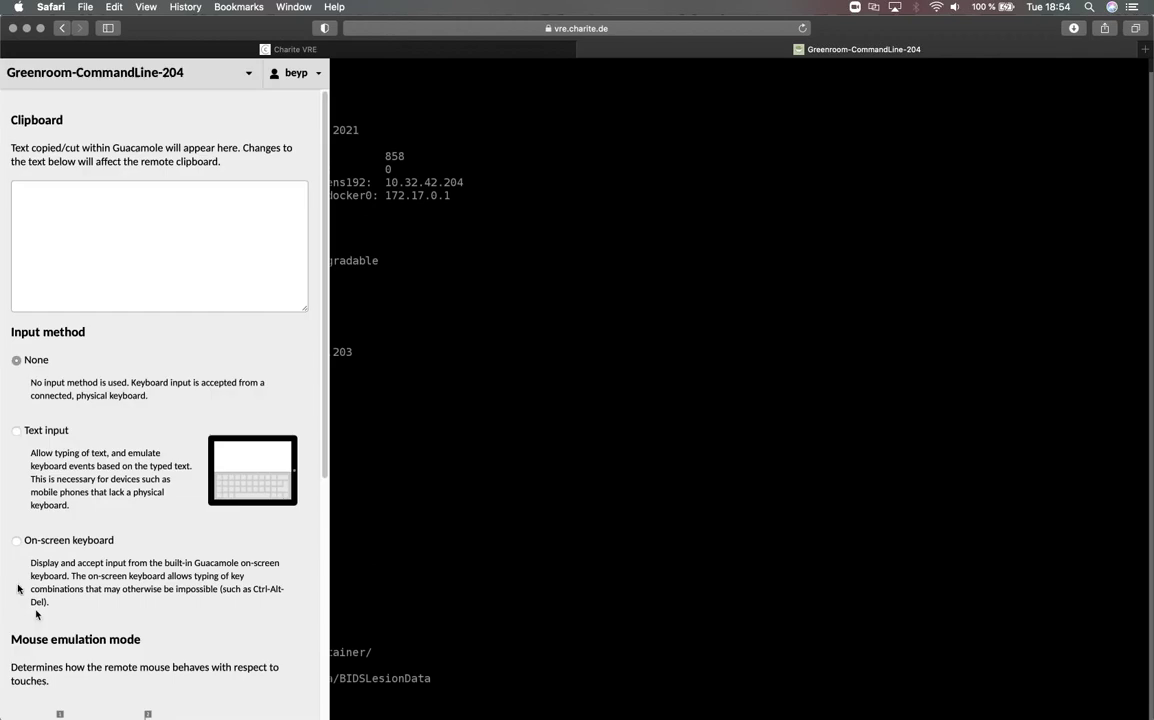
left_click(17, 431)
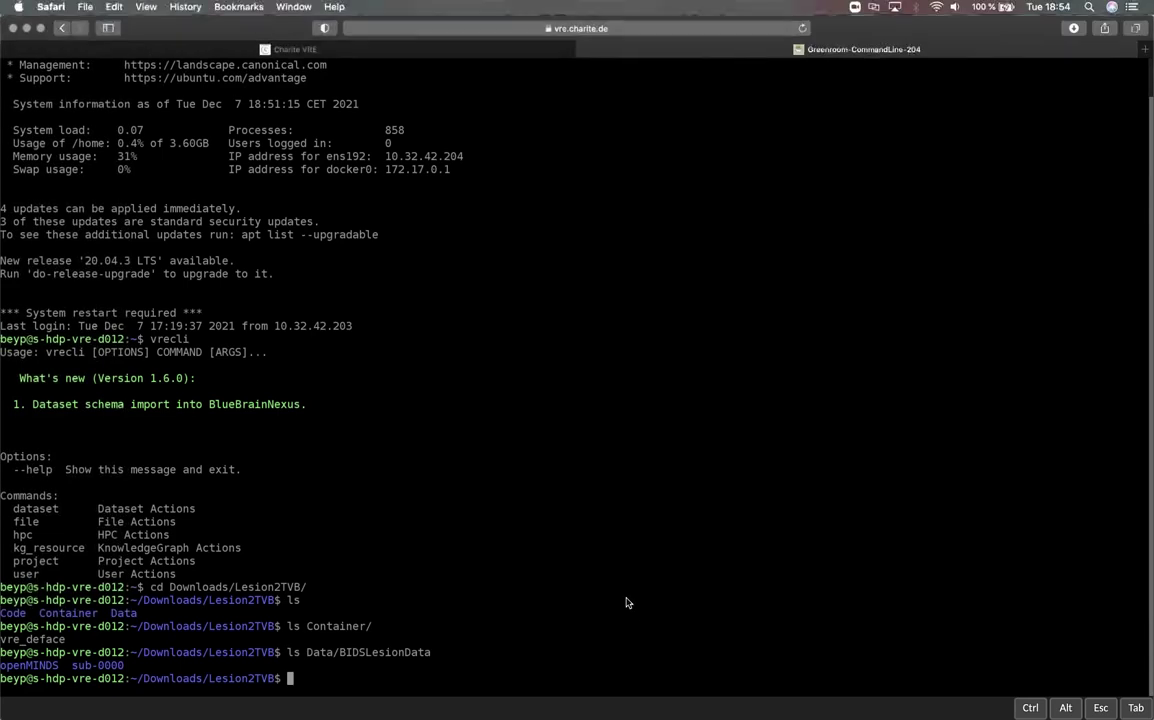
type("cd Co")
key("Tab")
key("BackSpace")
key("BackSpace")
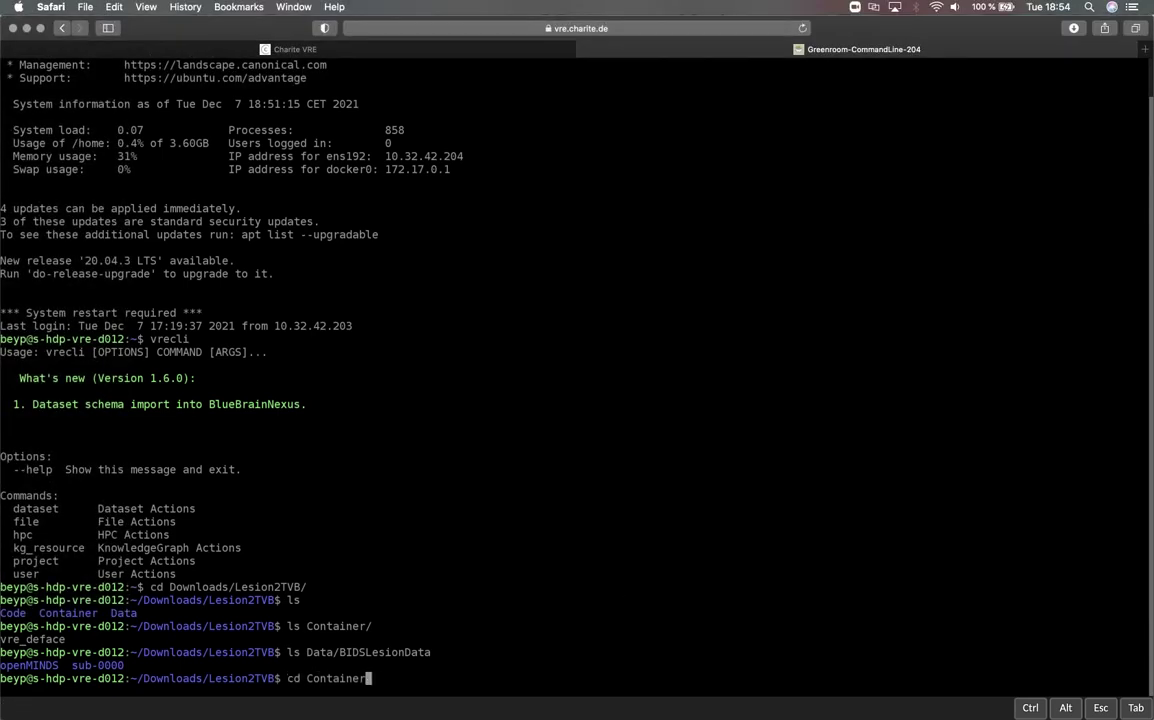
key("BackSpace")
key("BackSpace")
key("BackSpace")
key("BackSpace")
key("BackSpace")
key("BackSpace")
key("BackSpace")
key("BackSpace")
key("BackSpace")
key("BackSpace")
key("BackSpace")
key("Return")
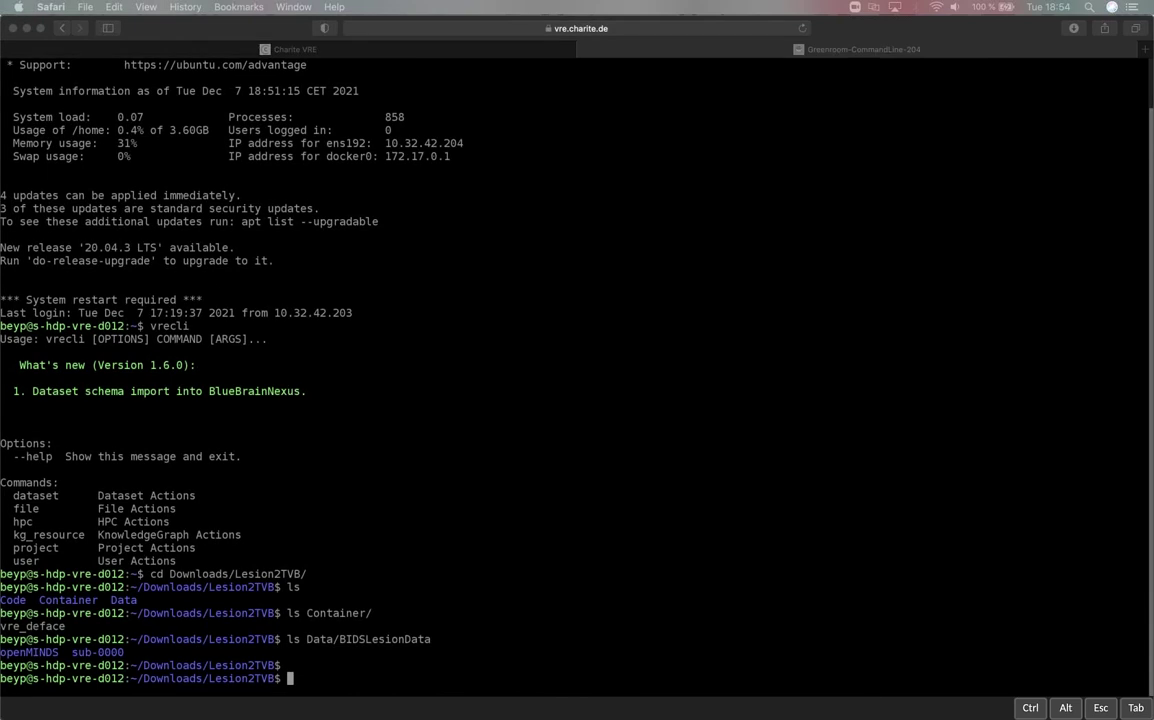
- Run the pasted vre_deface Singularity command on sub-0000's anat T1w image in the Greenroom terminal
left_click(418, 640)
type("singularity run \\  --bind Data/BIDSLesionData/sub-0000/ses-01/anat:/data \\  --env Input=/data/sub-0000_T1w.nii.gz \\  Container/vre_deface")
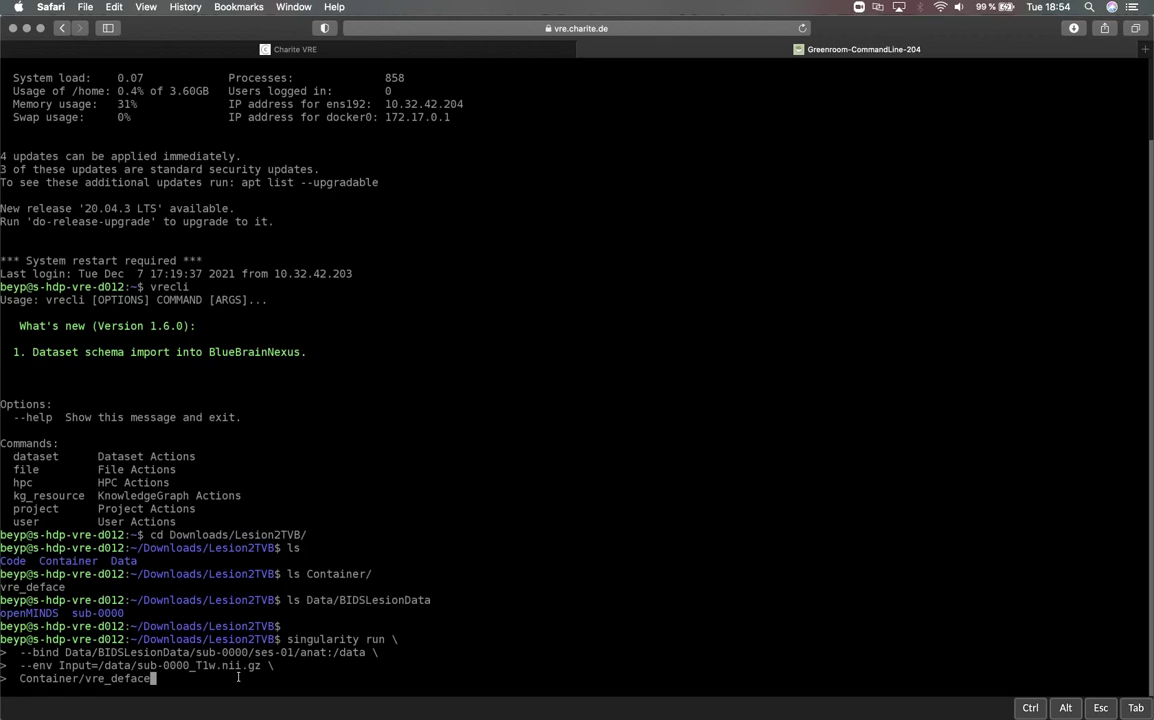
key("Return")
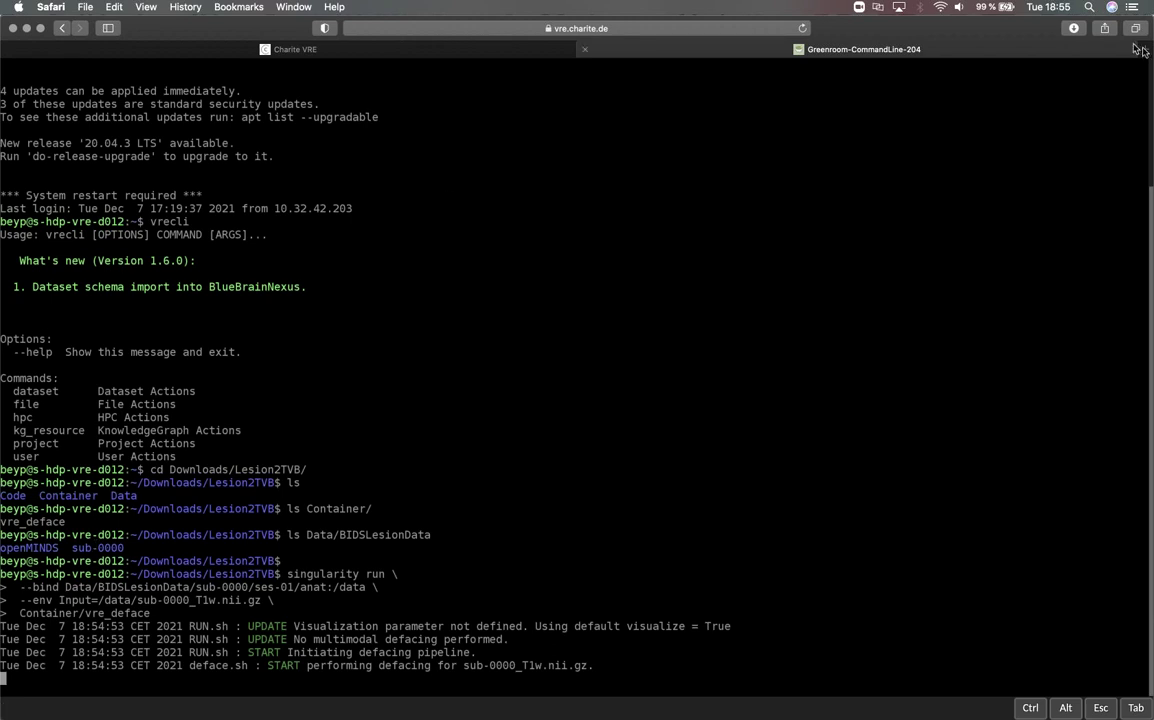
- Load vre.charite.de/kg in a new browser tab
left_click(1144, 50)
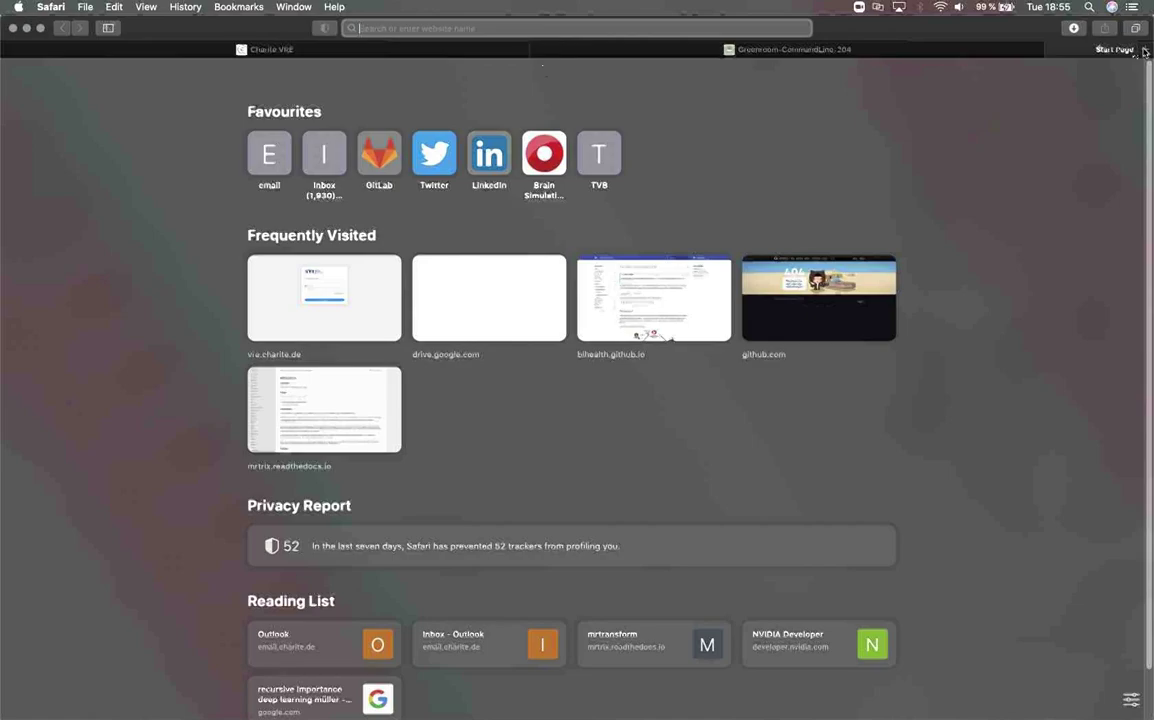
type("vre.charite.de")
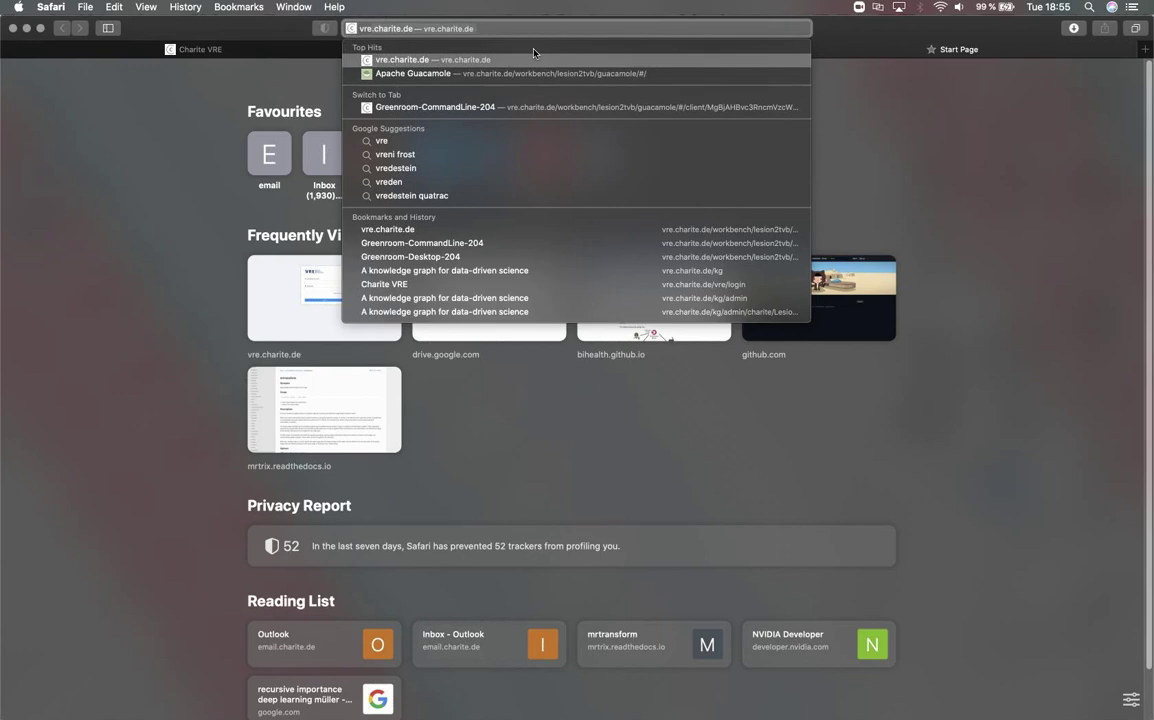
key("Right")
type("/kg")
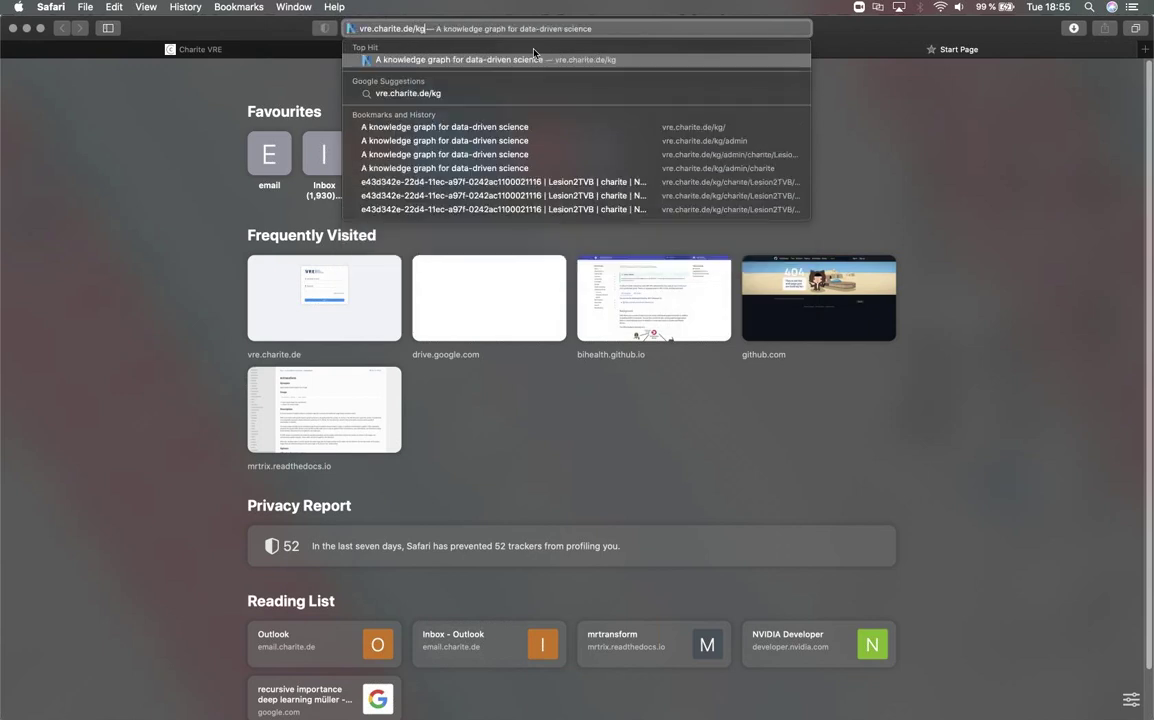
key("Return")
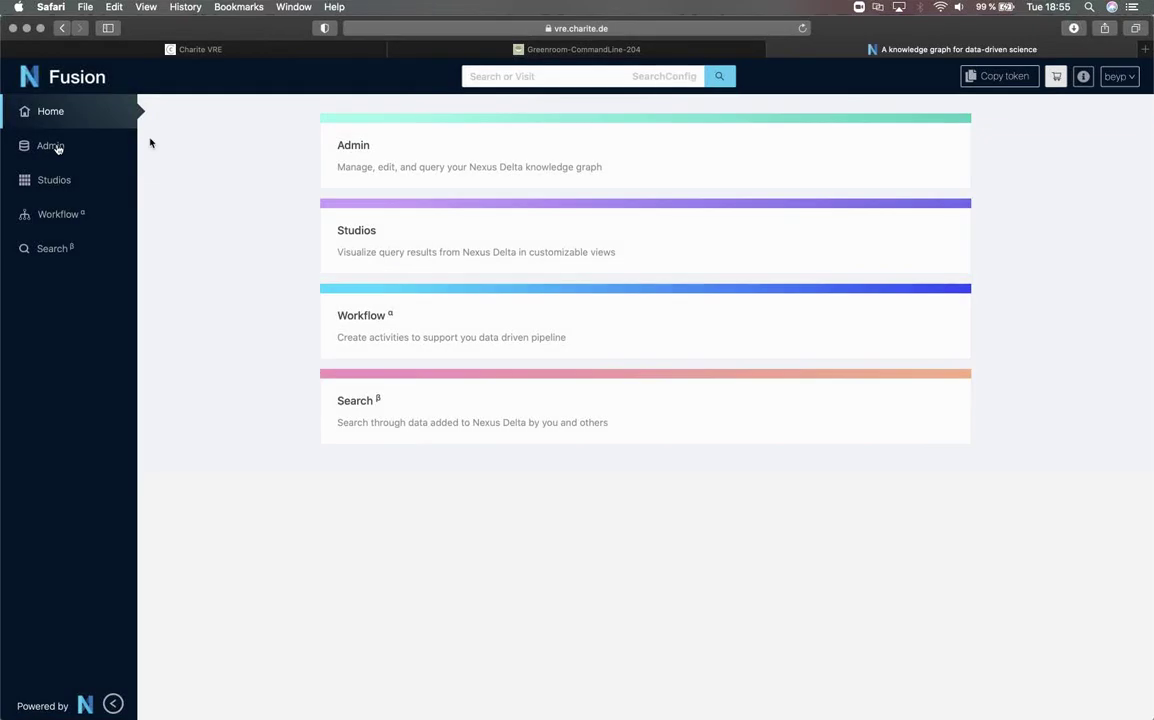
- Open the Lesion2TVB project of the charite organization from Admin
left_click(55, 147)
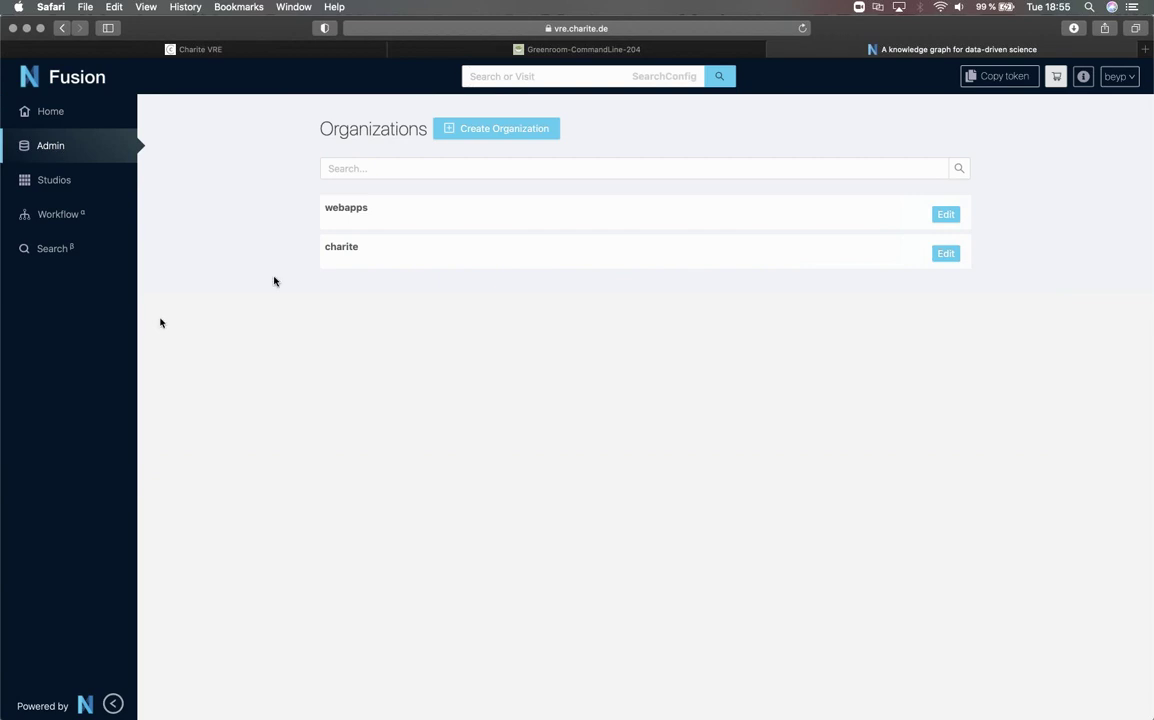
left_click(377, 250)
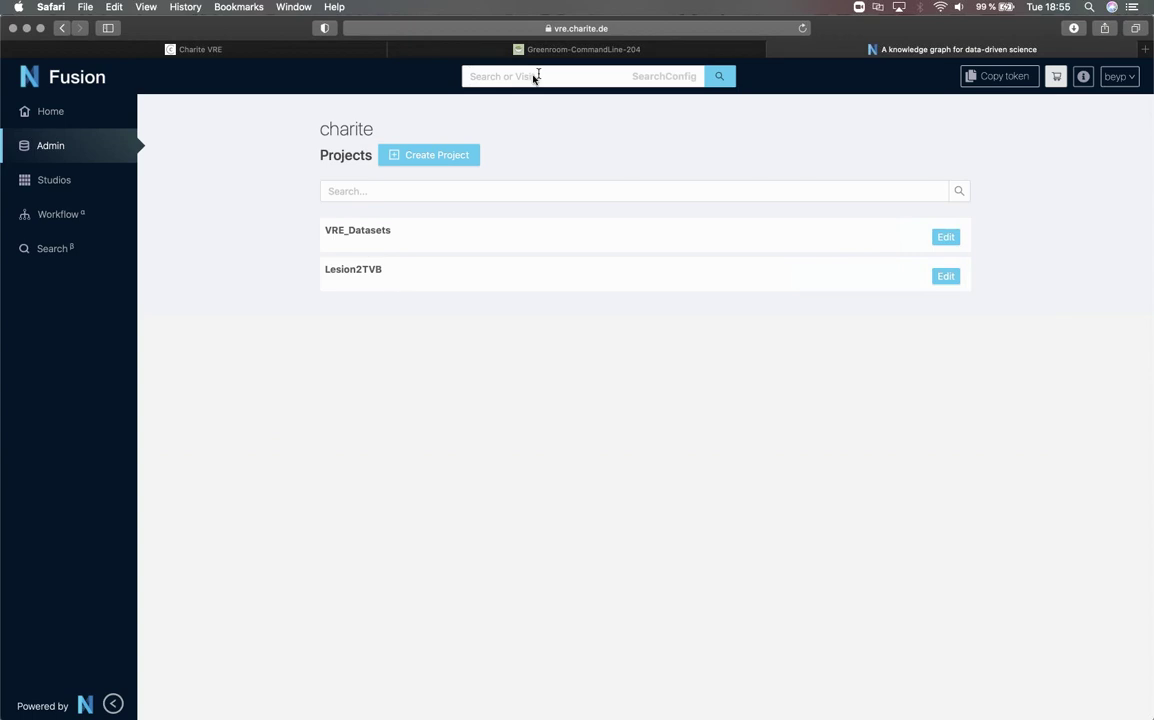
left_click(400, 276)
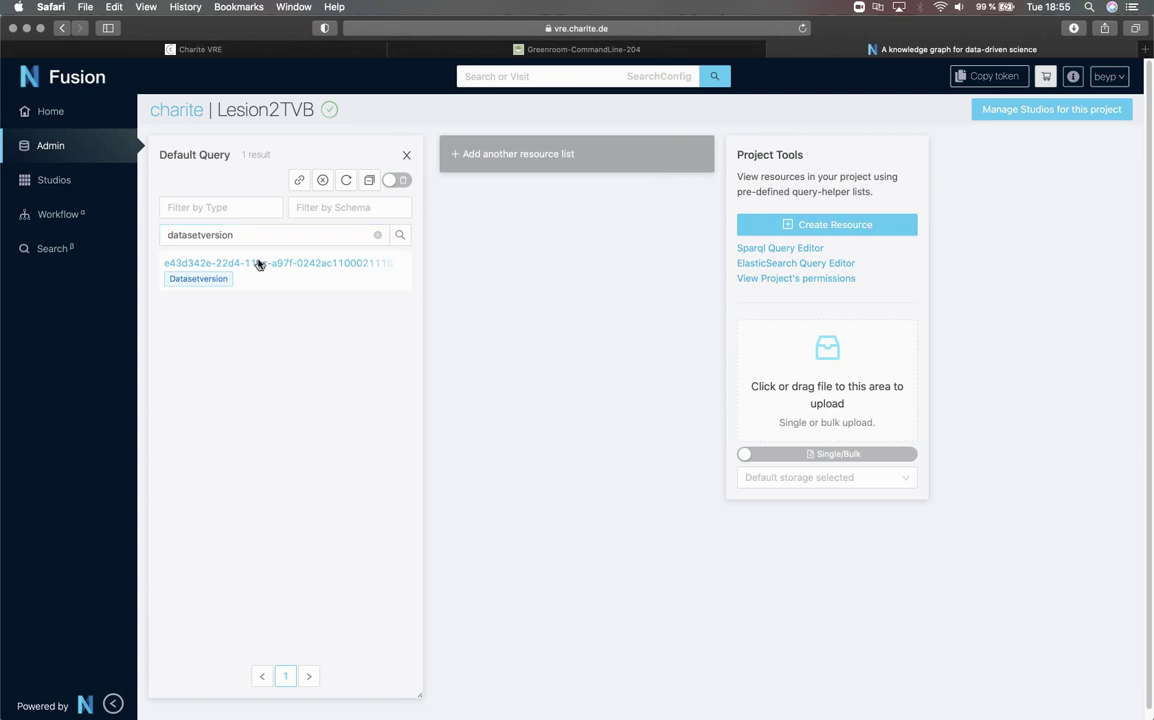
- Open the Datasetversion resource and scroll its JSON metadata, including the author's linked person record
left_click(257, 262)
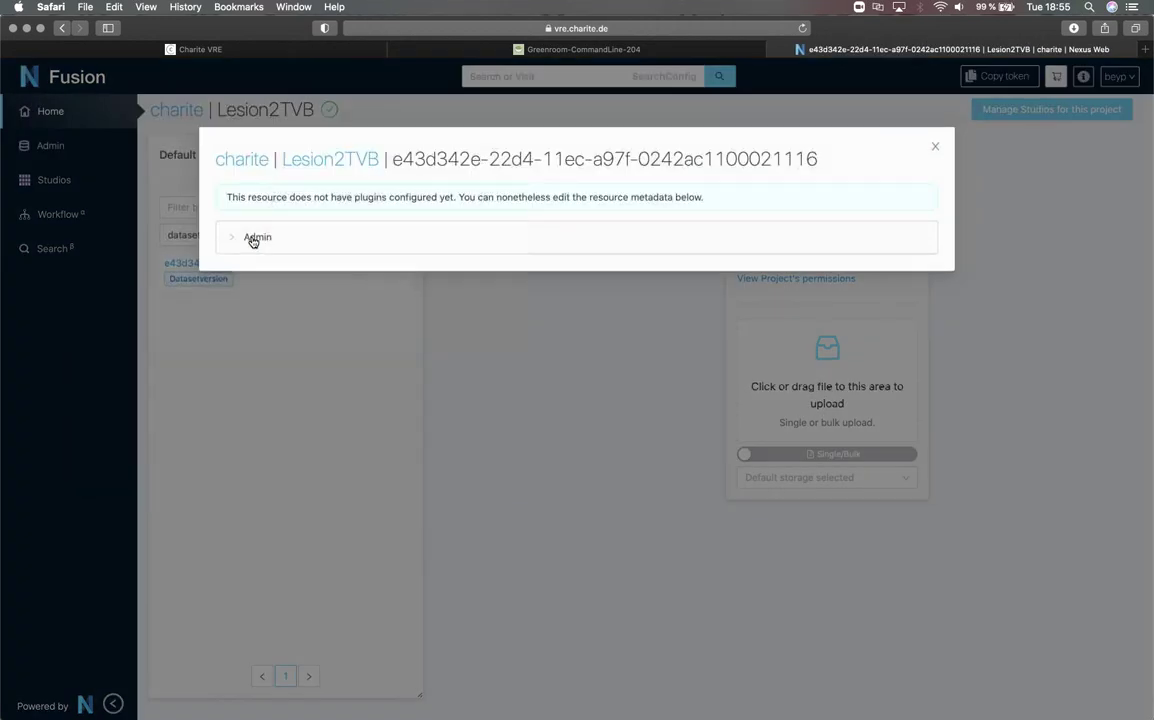
left_click(252, 240)
scroll(920, 257, "down", 3)
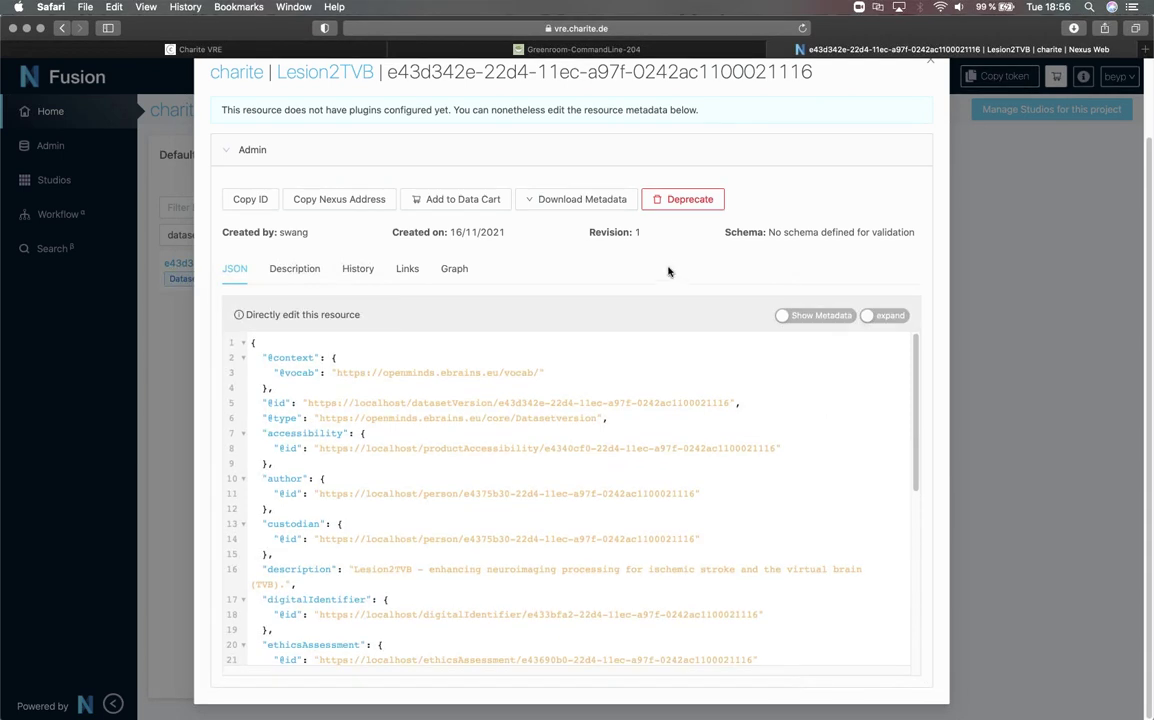
scroll(727, 373, "down", 1)
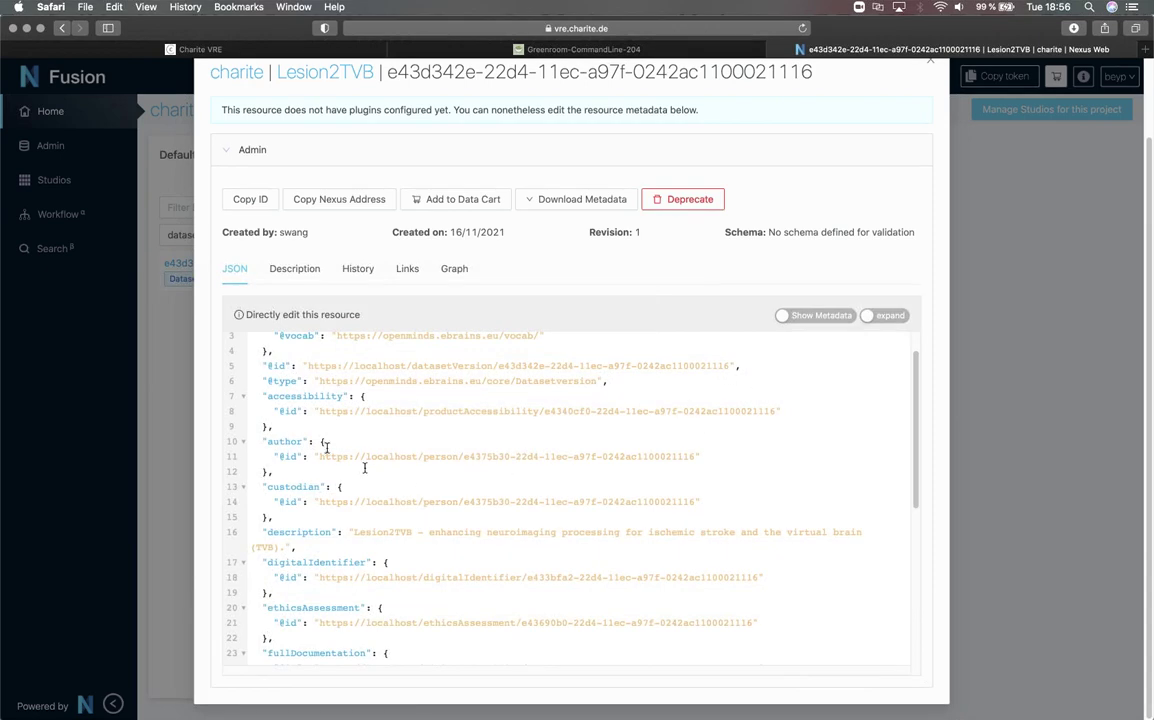
left_click(319, 456)
scroll(450, 500, "down", 3)
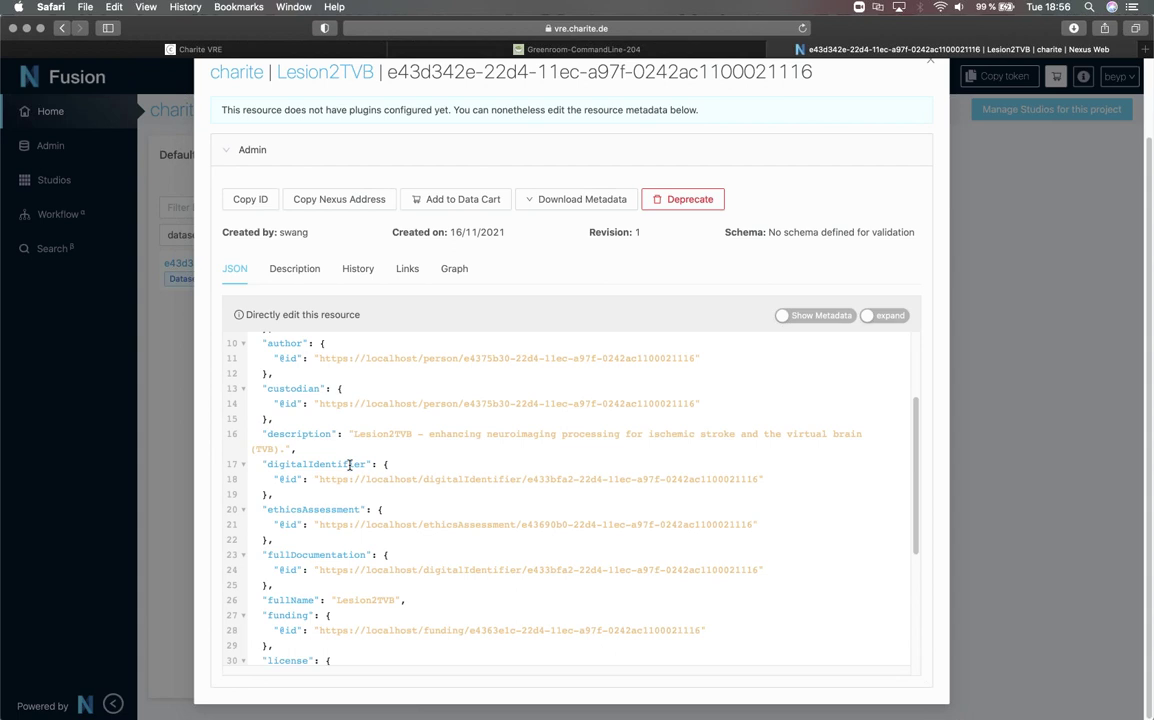
scroll(572, 365, "up", 1)
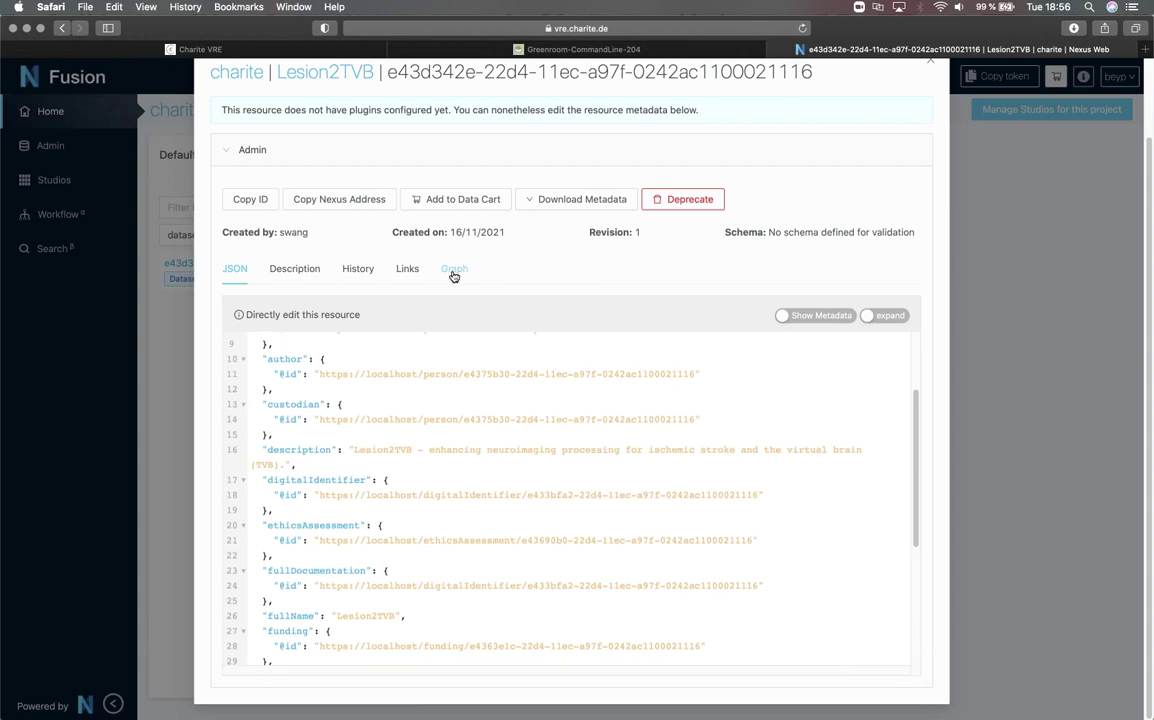
- Show the Datasetversion links as a radial graph with expanded paths and the funding node's funder
left_click(453, 272)
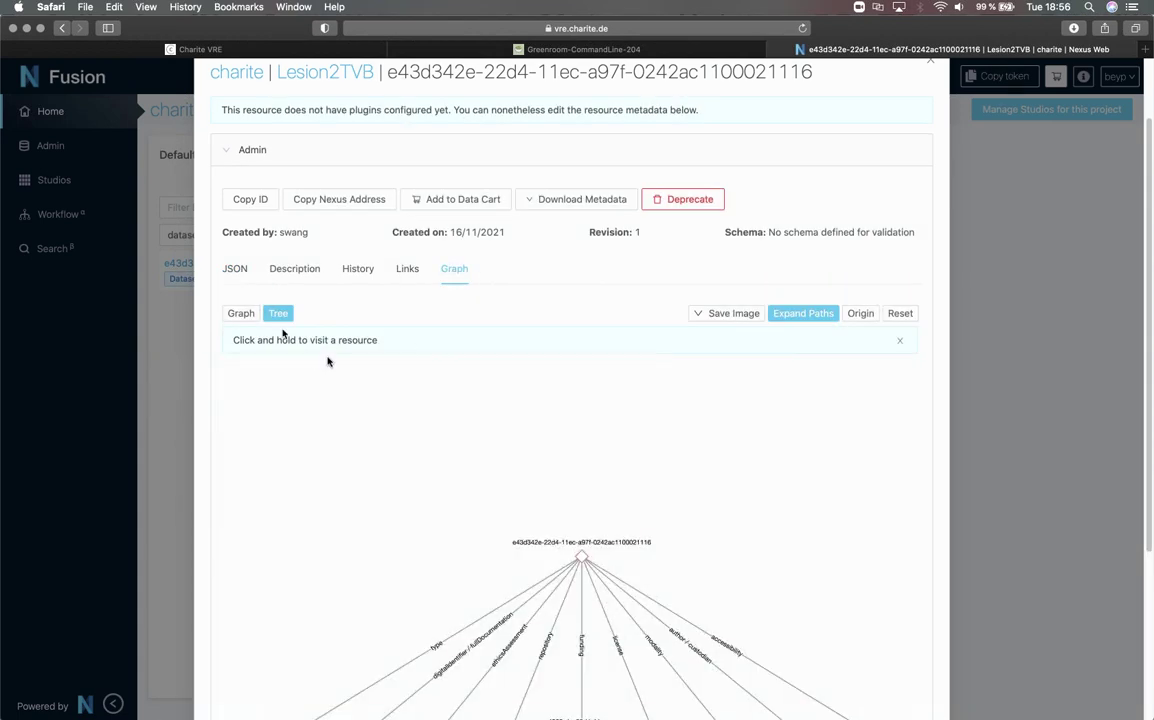
left_click(241, 314)
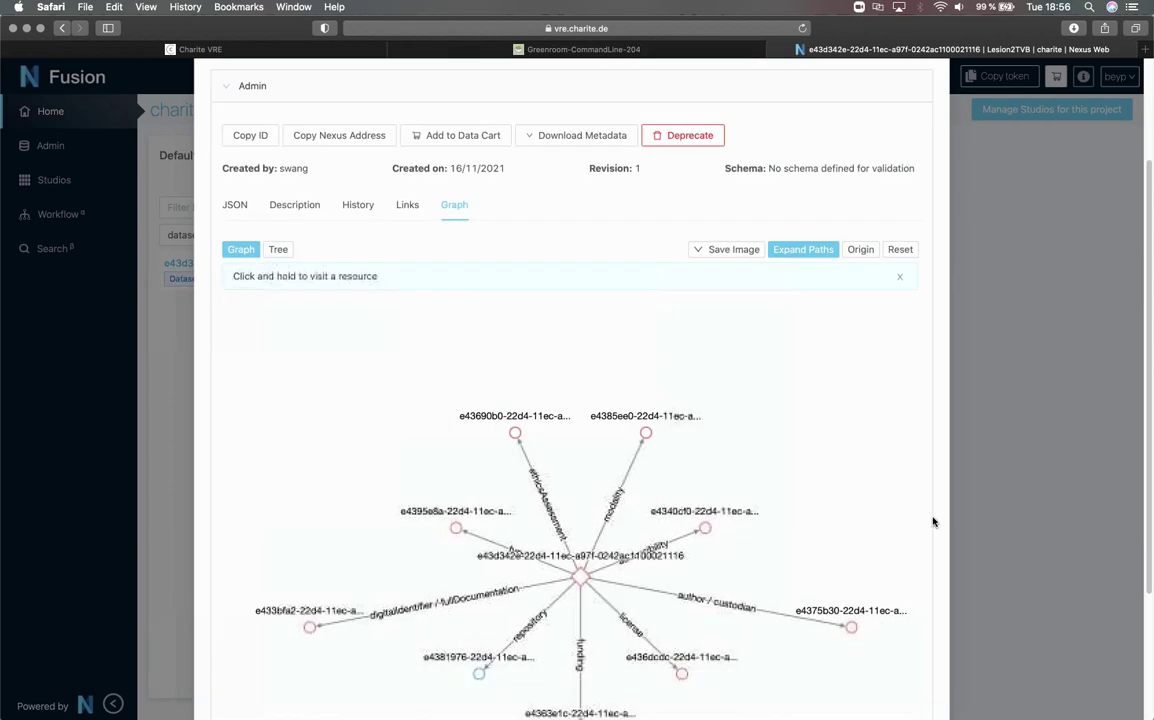
scroll(771, 471, "down", 3)
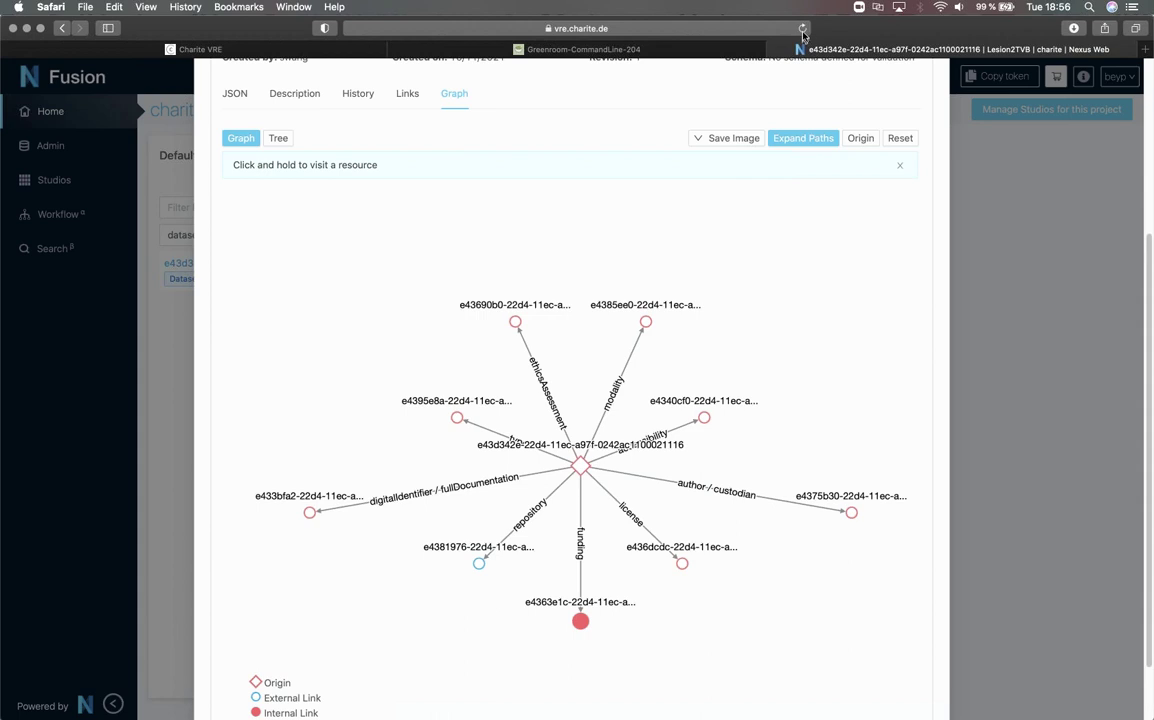
left_click(790, 140)
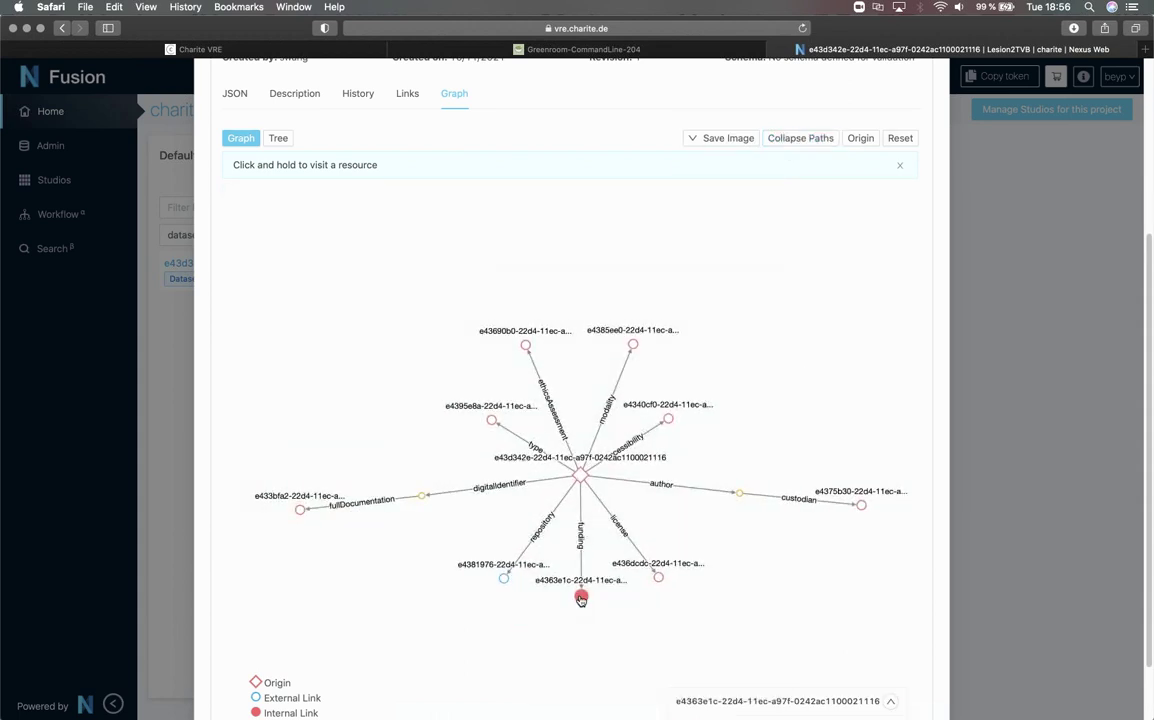
left_click(581, 598)
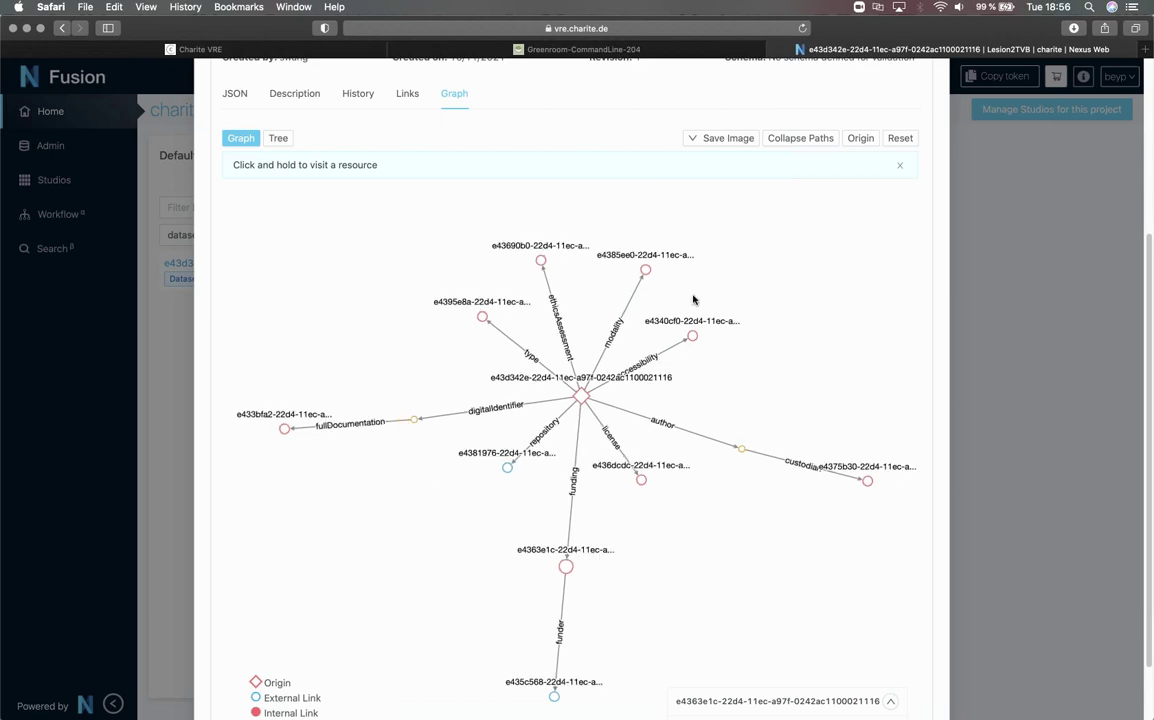
scroll(1012, 267, "up", 2)
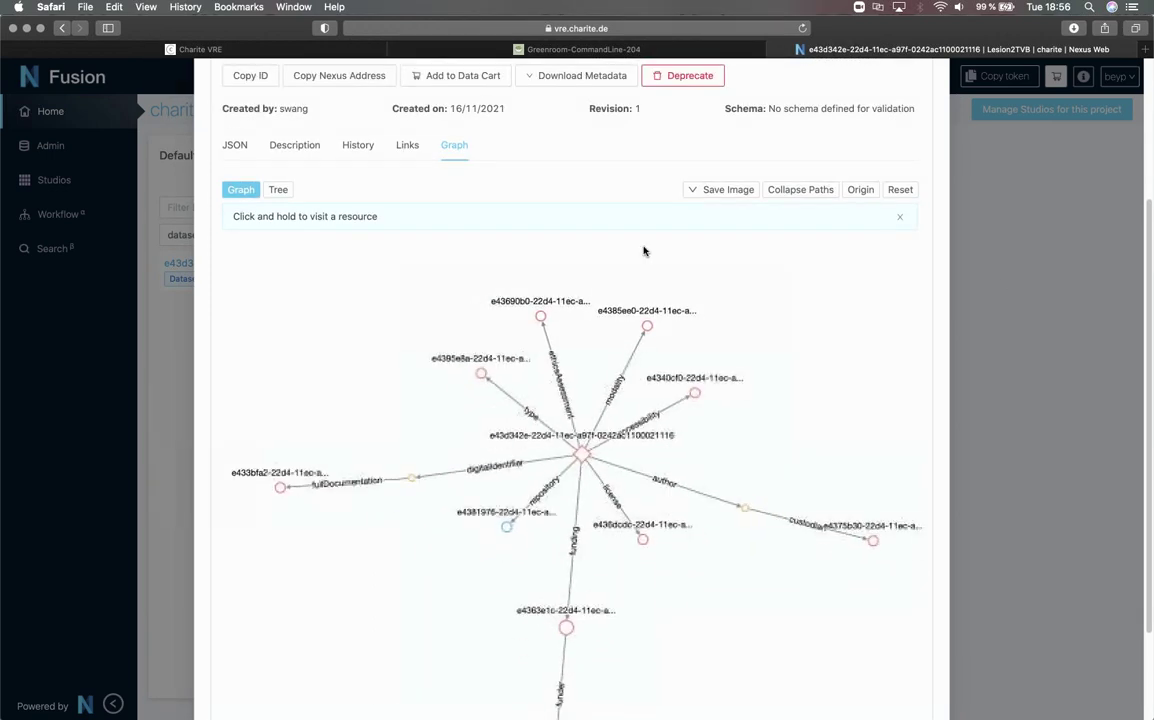
scroll(1071, 348, "up", 5)
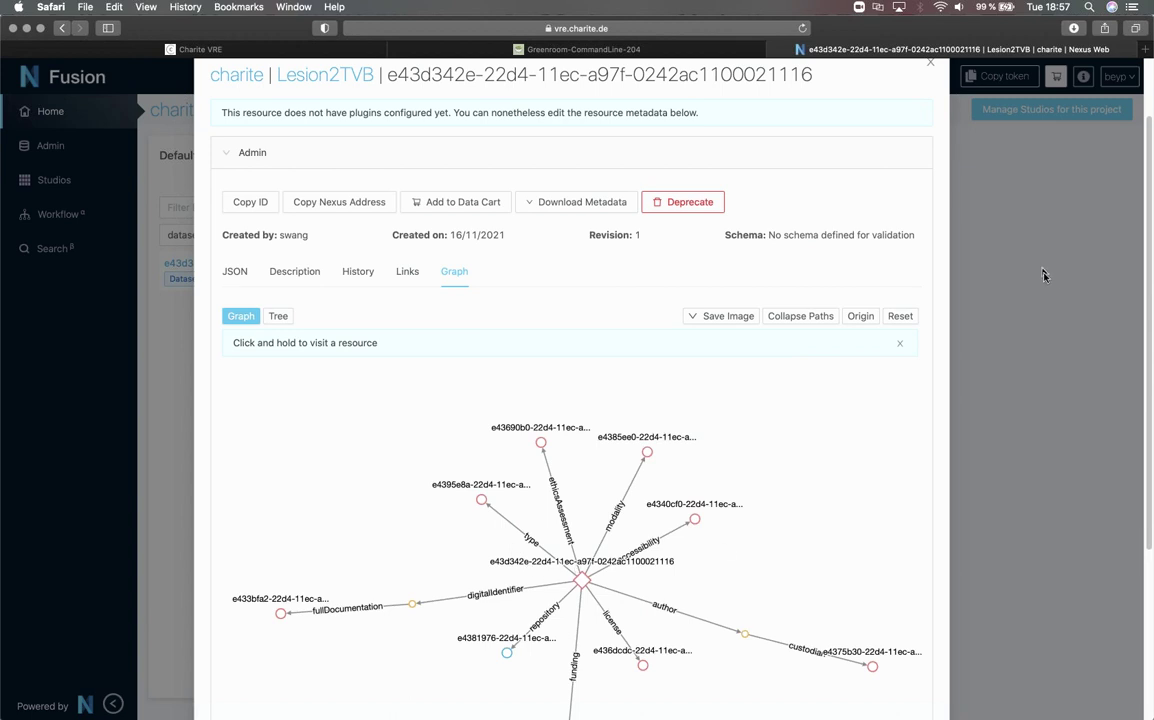
- Back in the Greenroom terminal with defacing finished, log out with exit
left_click(677, 53)
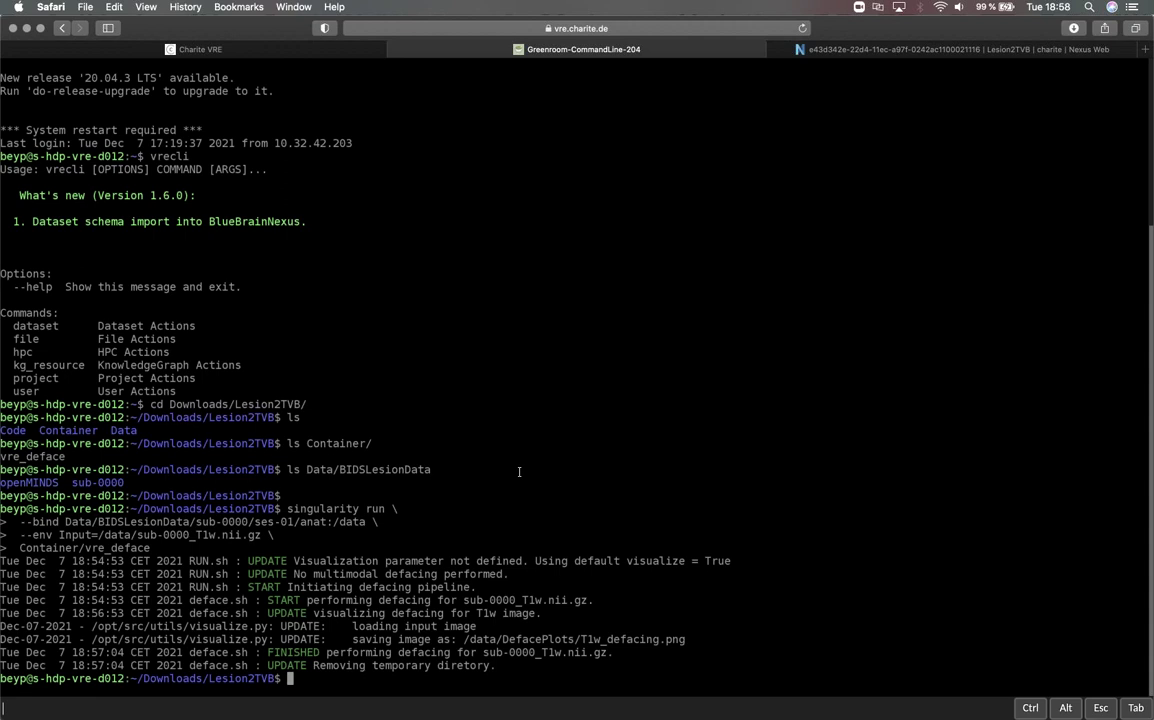
type("exit")
key("Return")
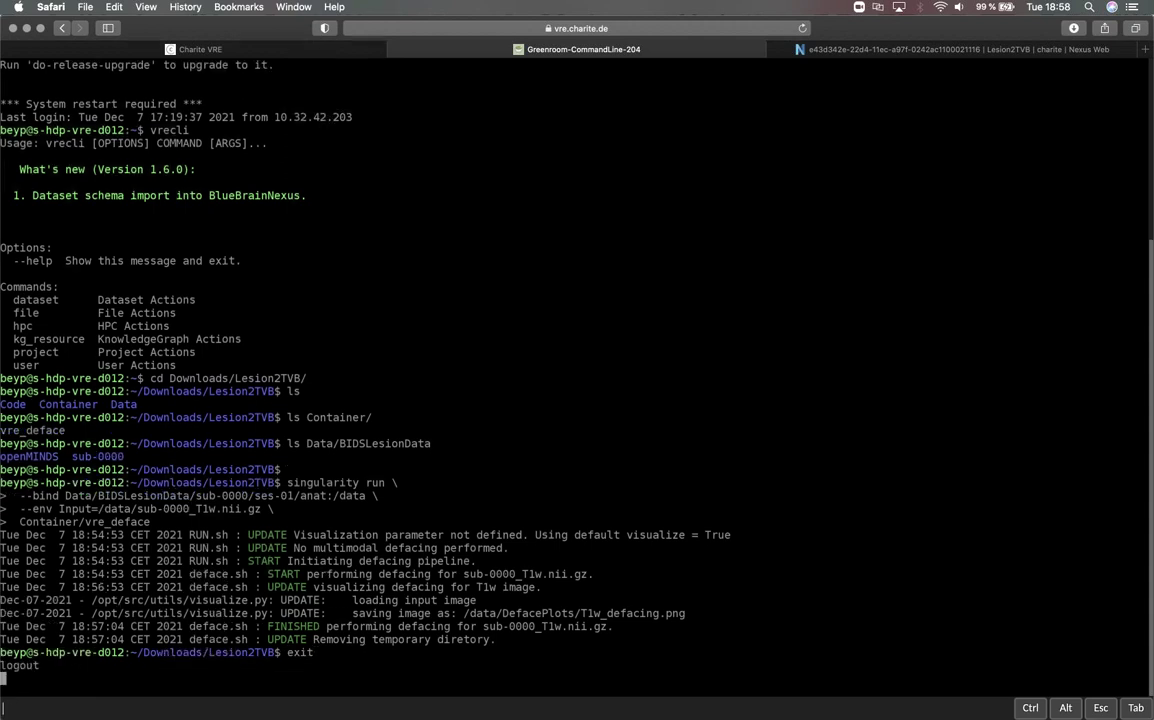
- Connect to Greenroom-Desktop-204 and log in with the account username and password
left_click(503, 419)
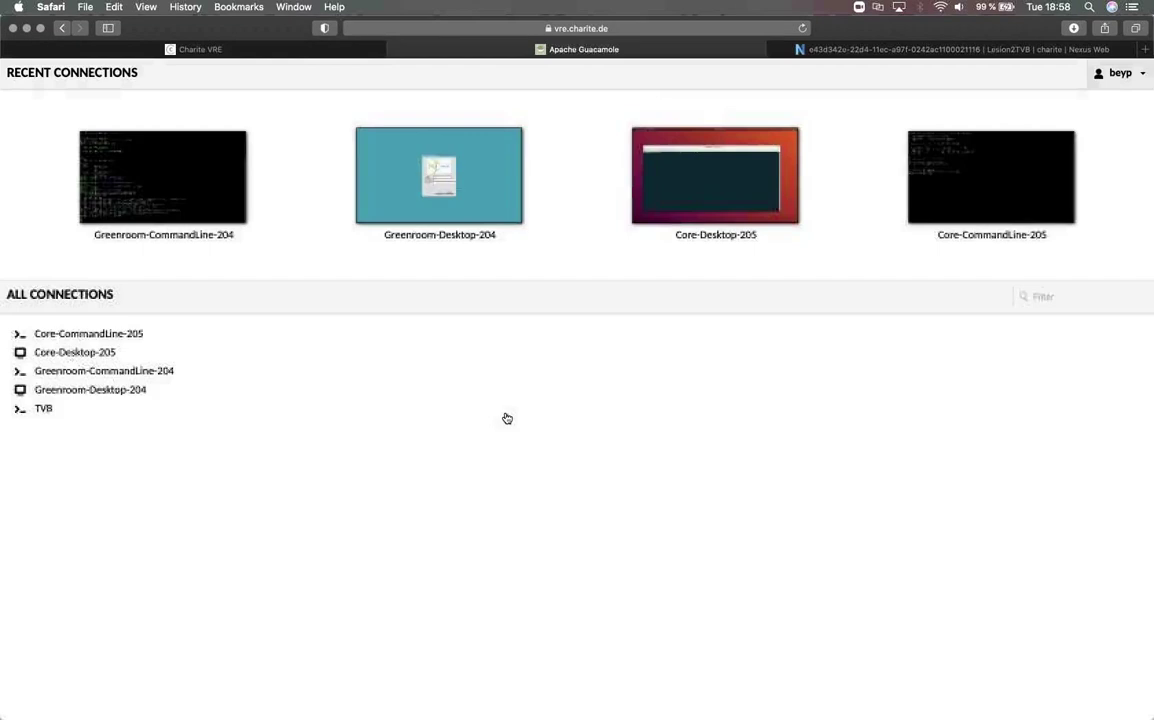
left_click(452, 207)
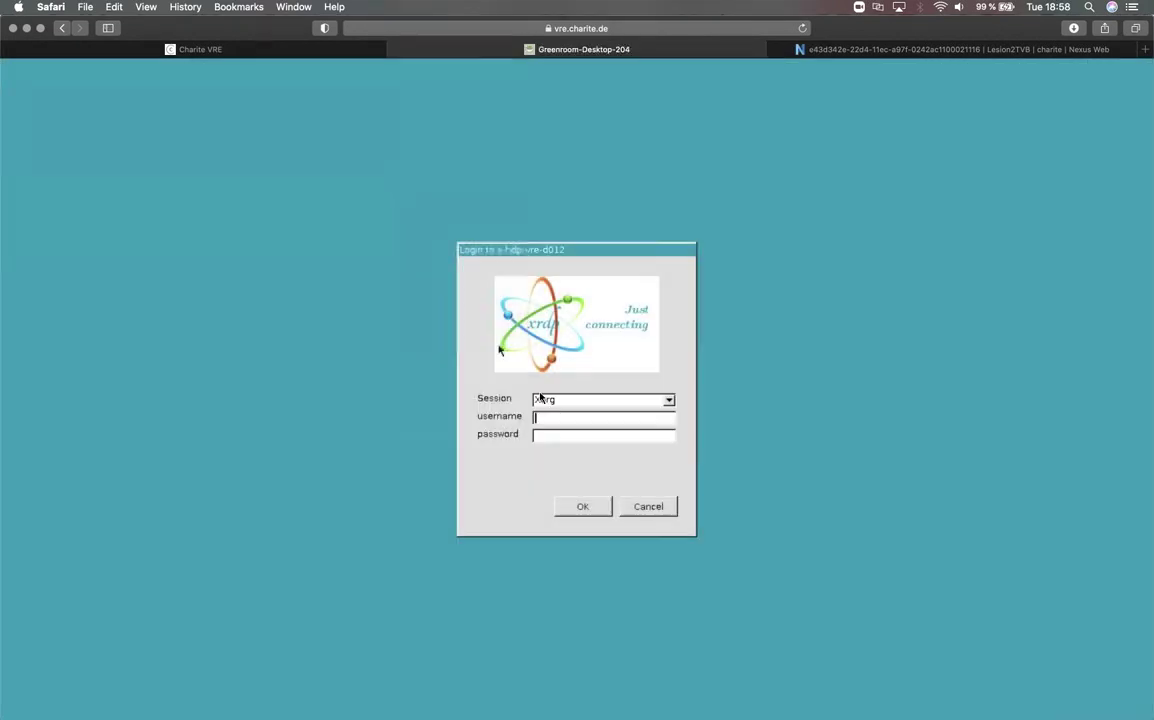
type("beyp")
key("Tab")
type("***********")
key("Return")
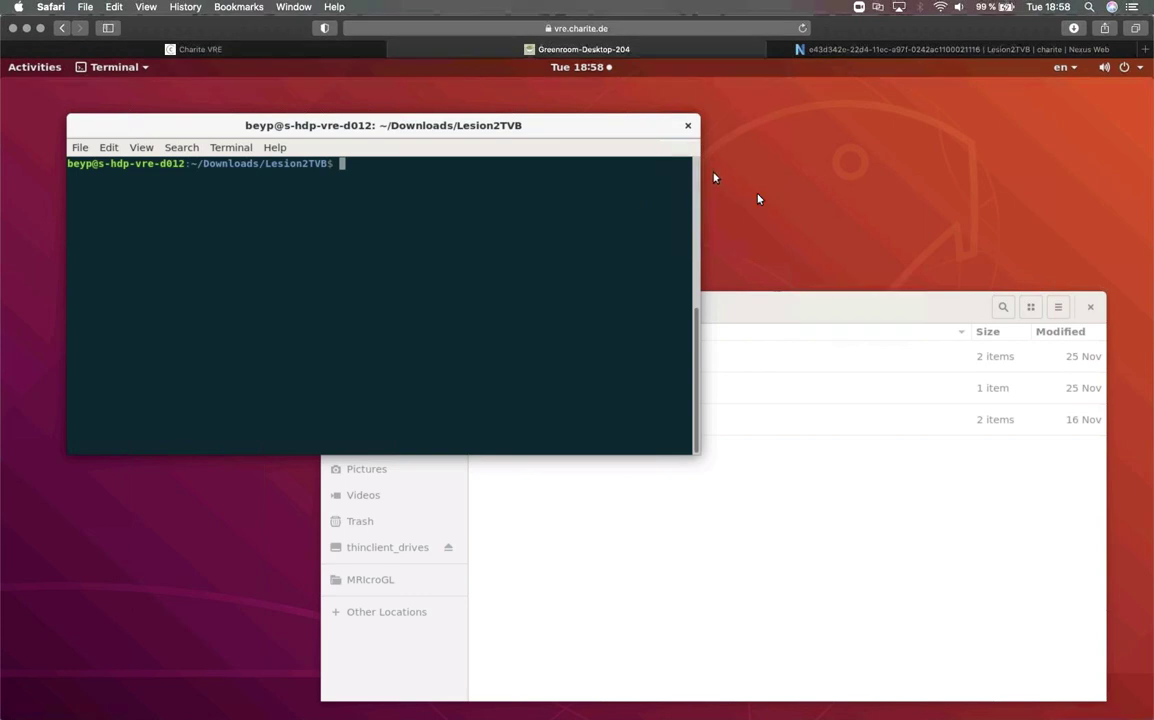
- Open T1w_defacing.png from Data/BIDSLesionData/sub-0000/ses-01/anat/DefacePlots in the image viewer
left_click(771, 302)
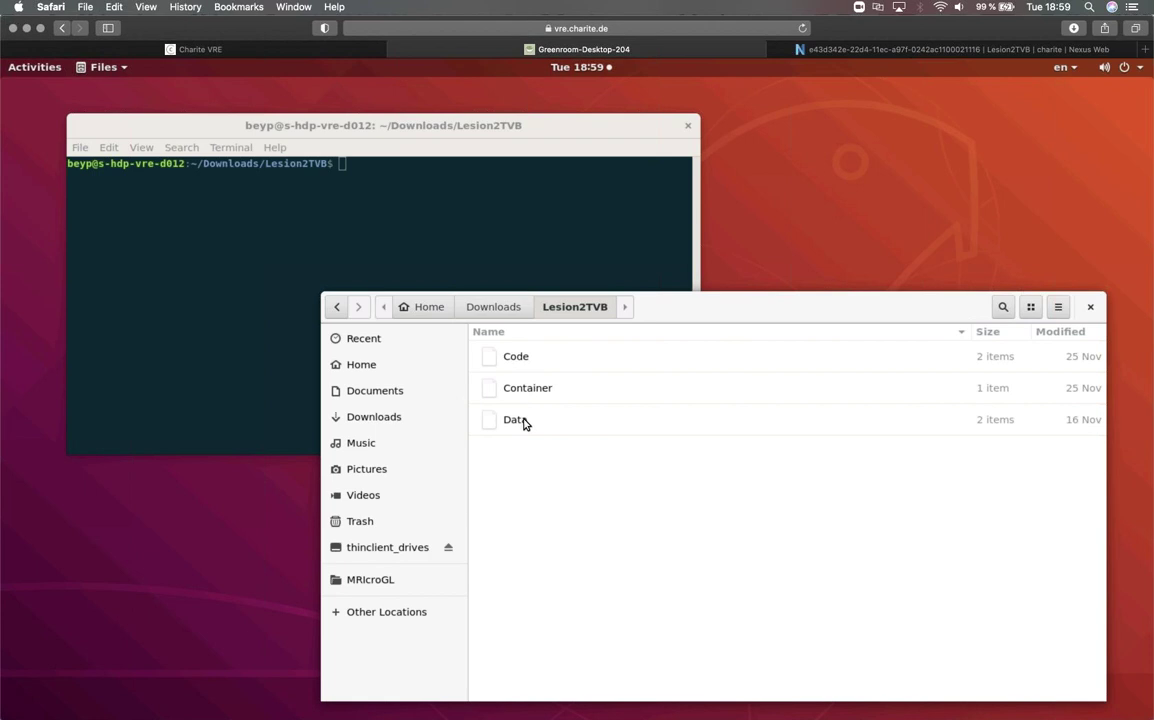
double_click(523, 421)
double_click(562, 357)
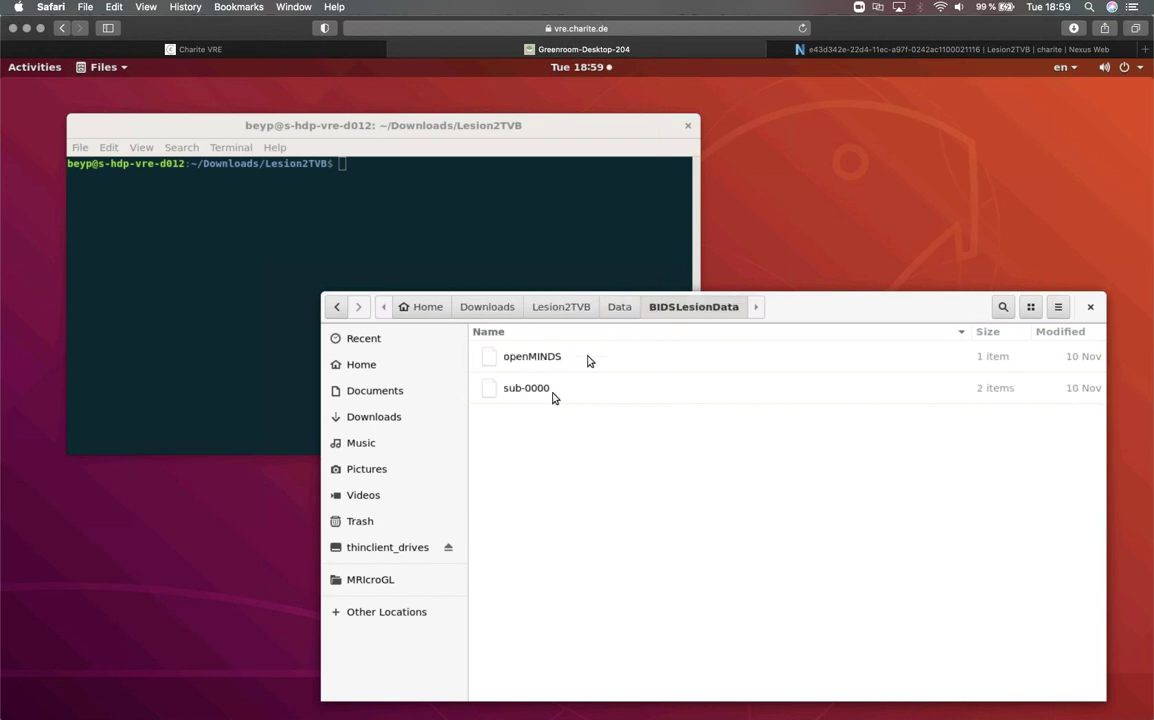
double_click(546, 397)
double_click(543, 389)
double_click(539, 364)
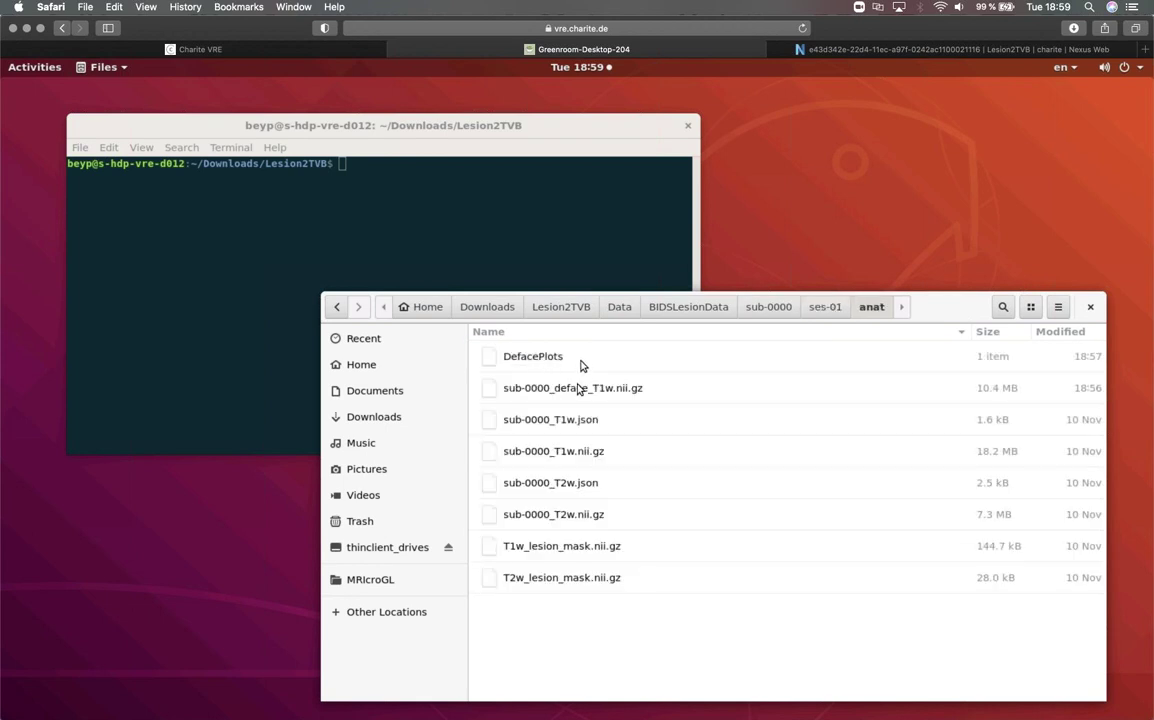
left_click(561, 362)
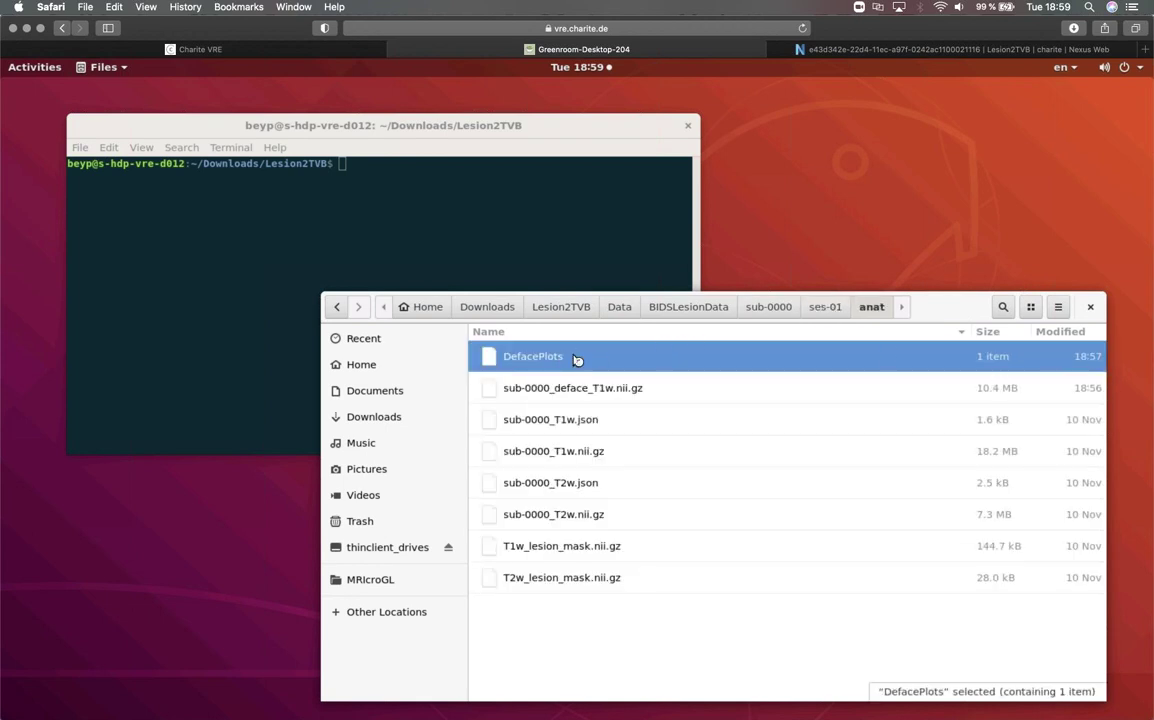
double_click(576, 359)
double_click(548, 360)
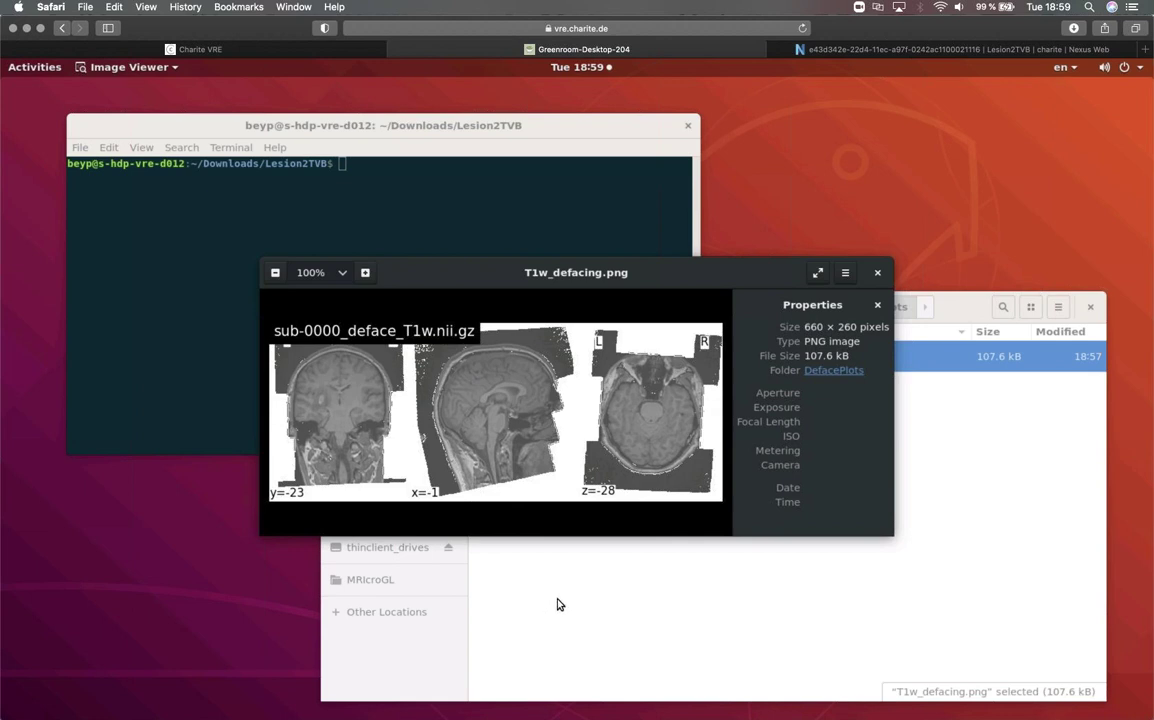
- Show the MRIcroGL folder's contents in the file manager
left_click(559, 604)
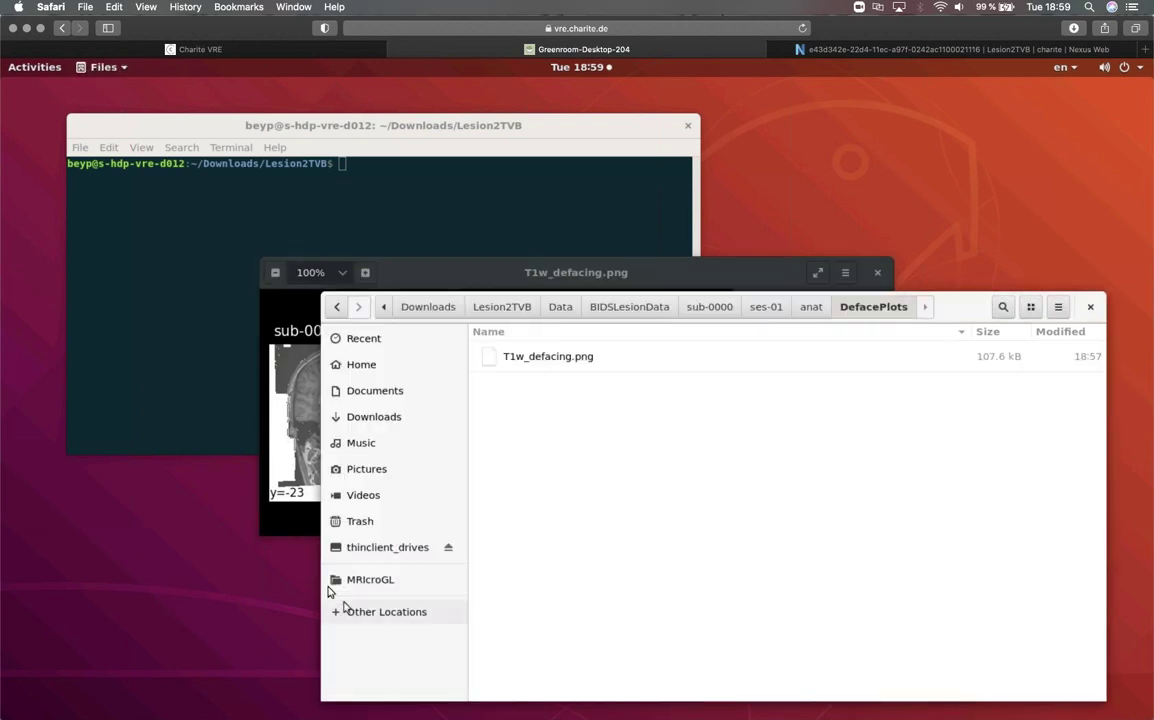
left_click(352, 586)
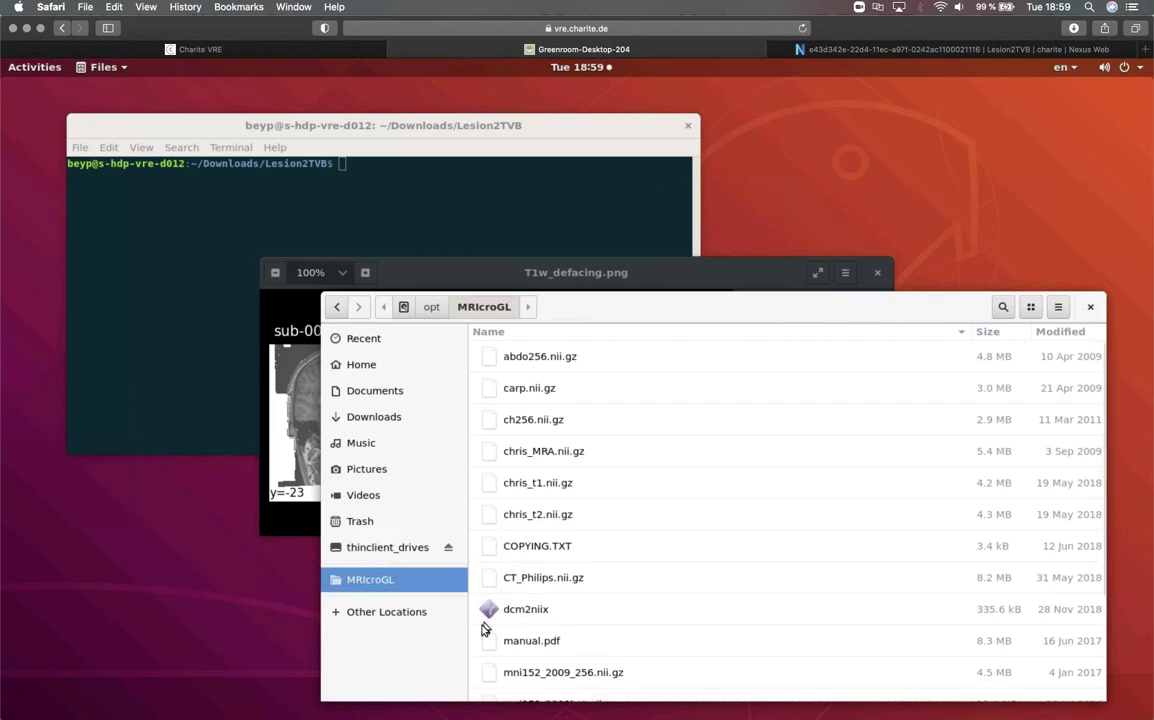
scroll(603, 557, "down", 3)
- Launch MRIcroGL with sub-0000_T1w and move the crosshair up to a higher axial slice
double_click(541, 621)
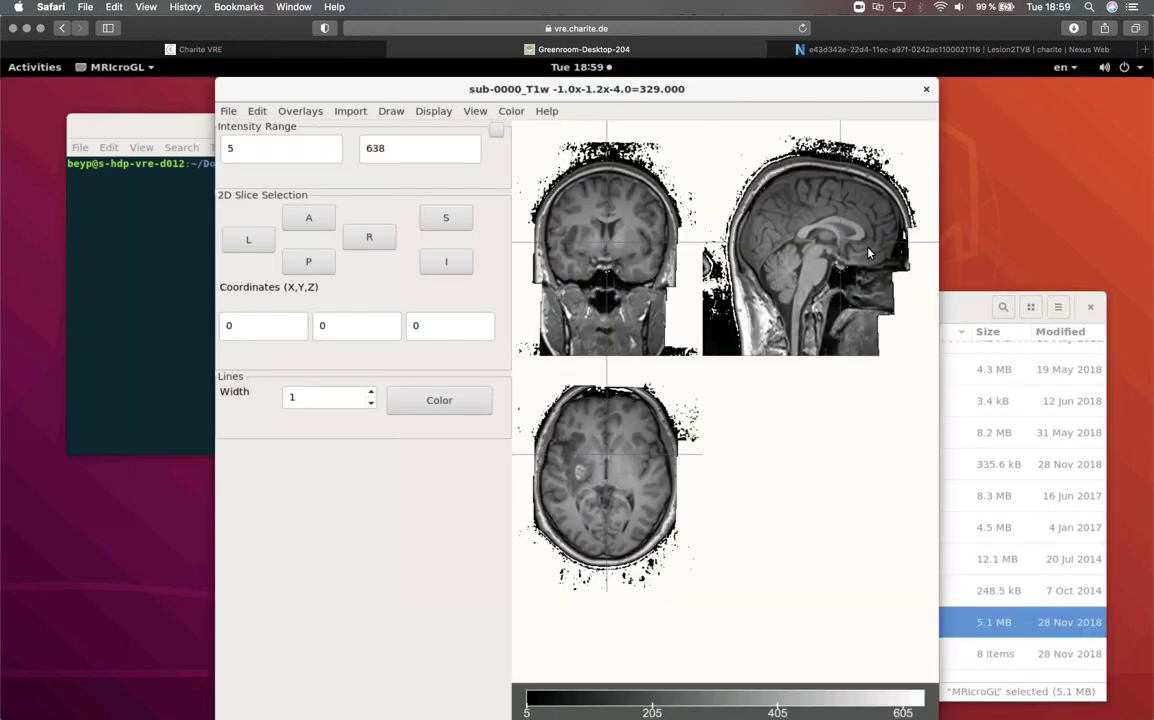
left_click_drag(869, 253, 897, 287)
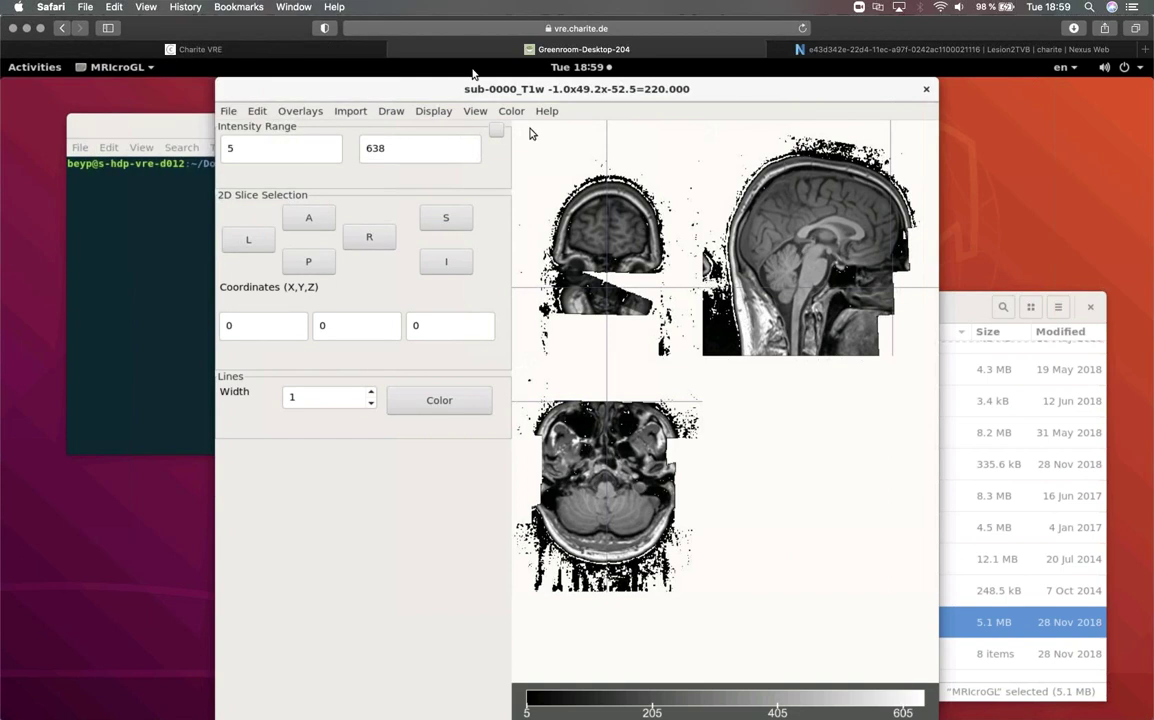
mouse_move(343, 49)
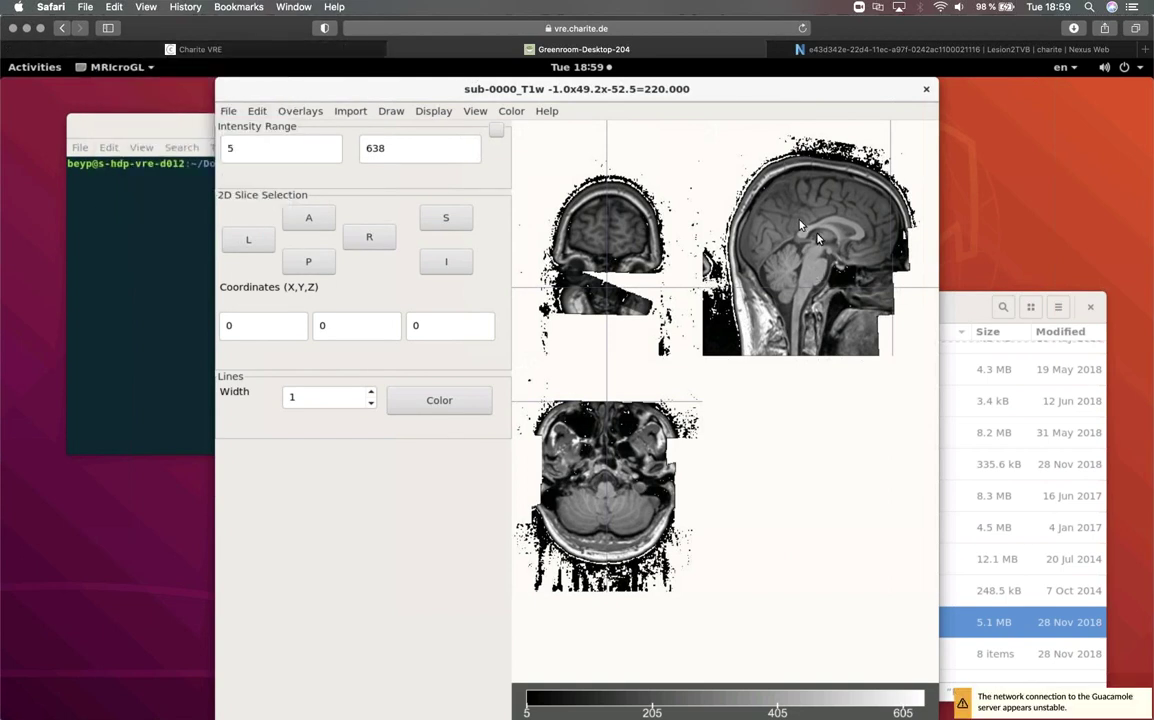
left_click(640, 236)
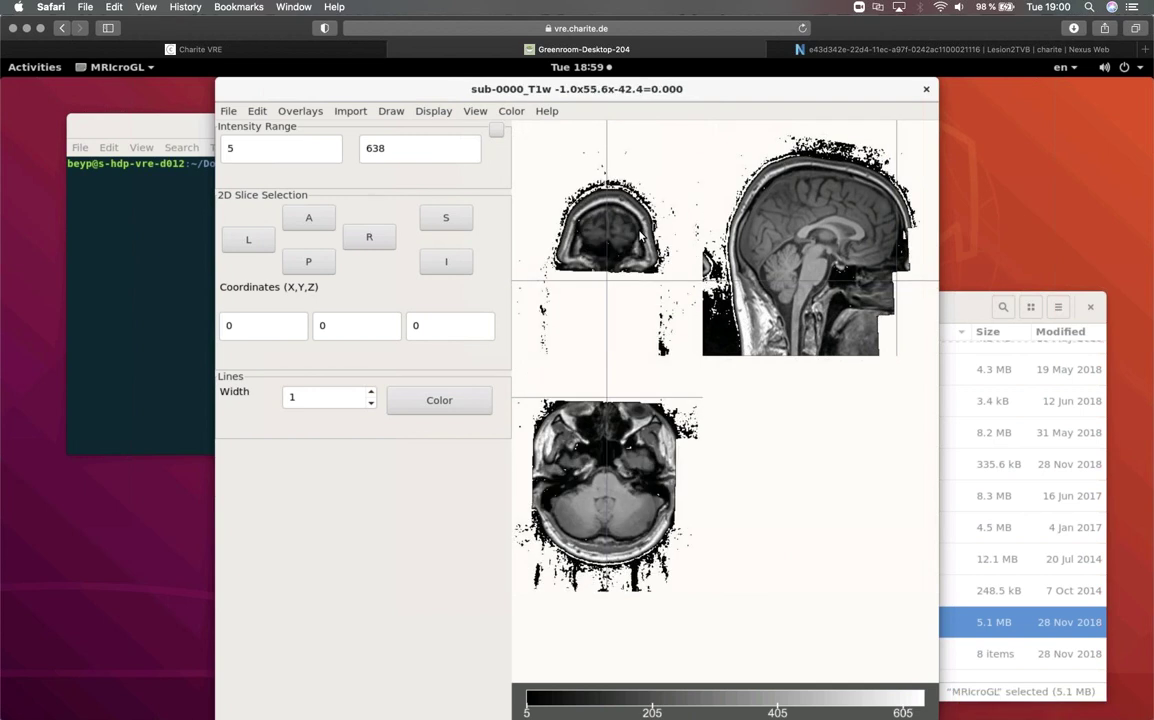
left_click(640, 236)
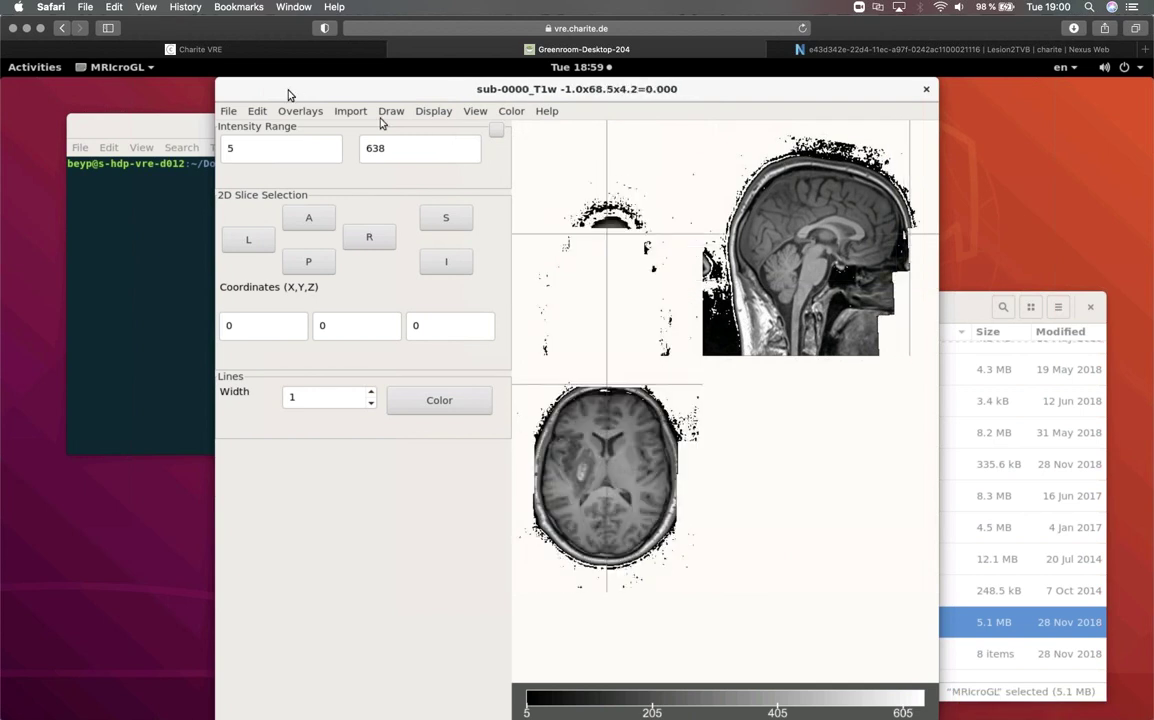
left_click(287, 50)
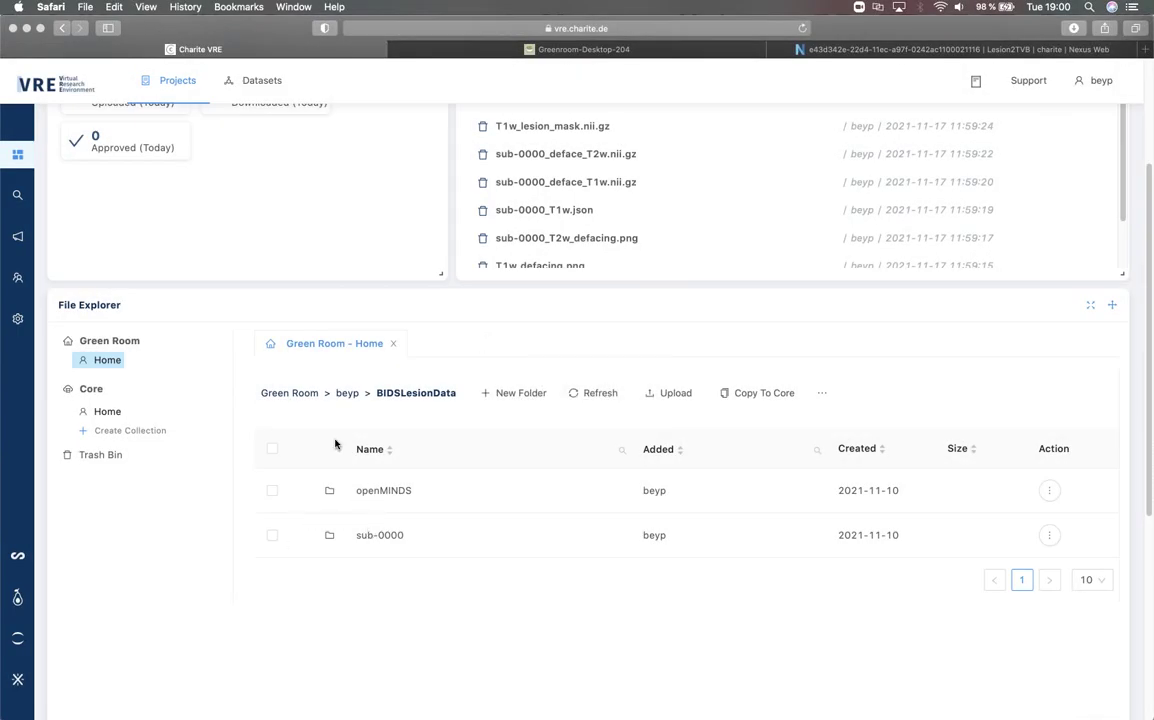
- Select BIDSLesionDataDeface in the Green Room home folder and open the Copy to Core confirmation
left_click(349, 395)
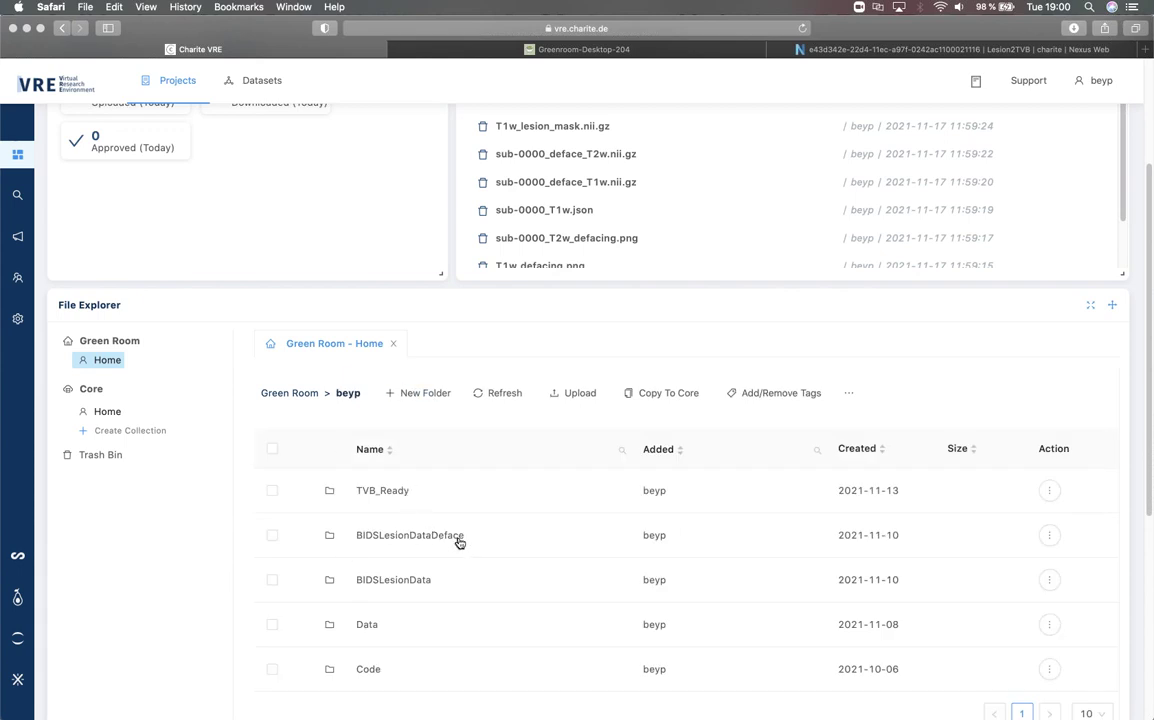
scroll(459, 541, "down", 1)
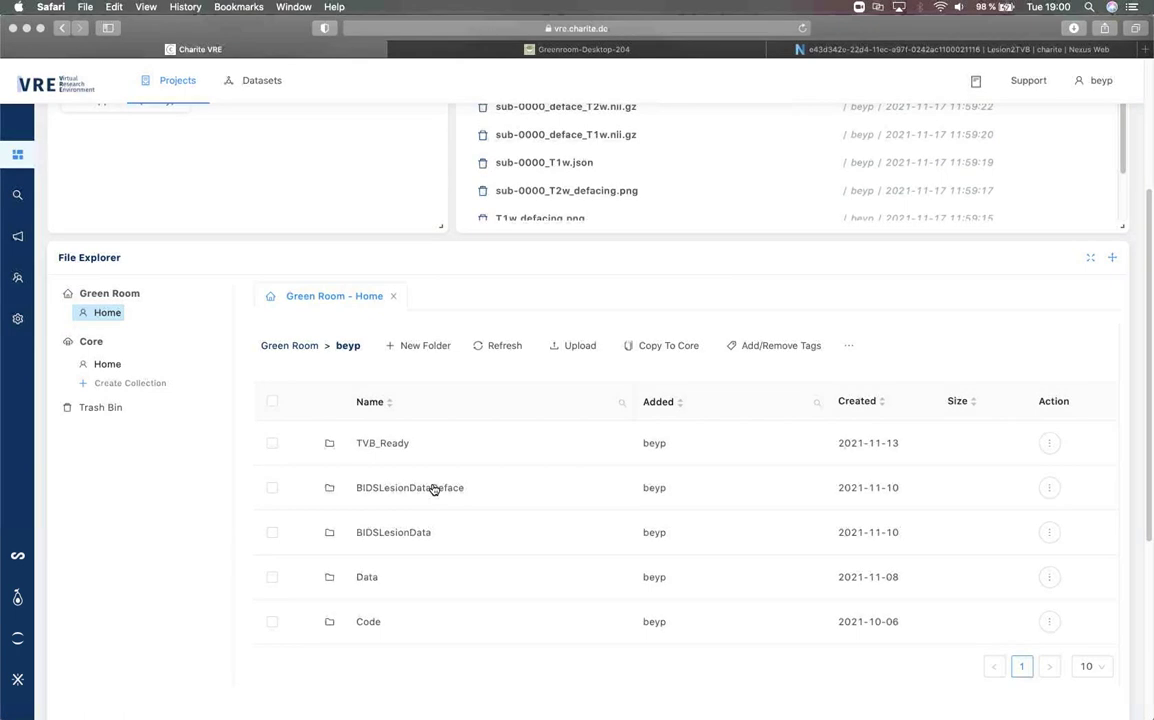
left_click(367, 492)
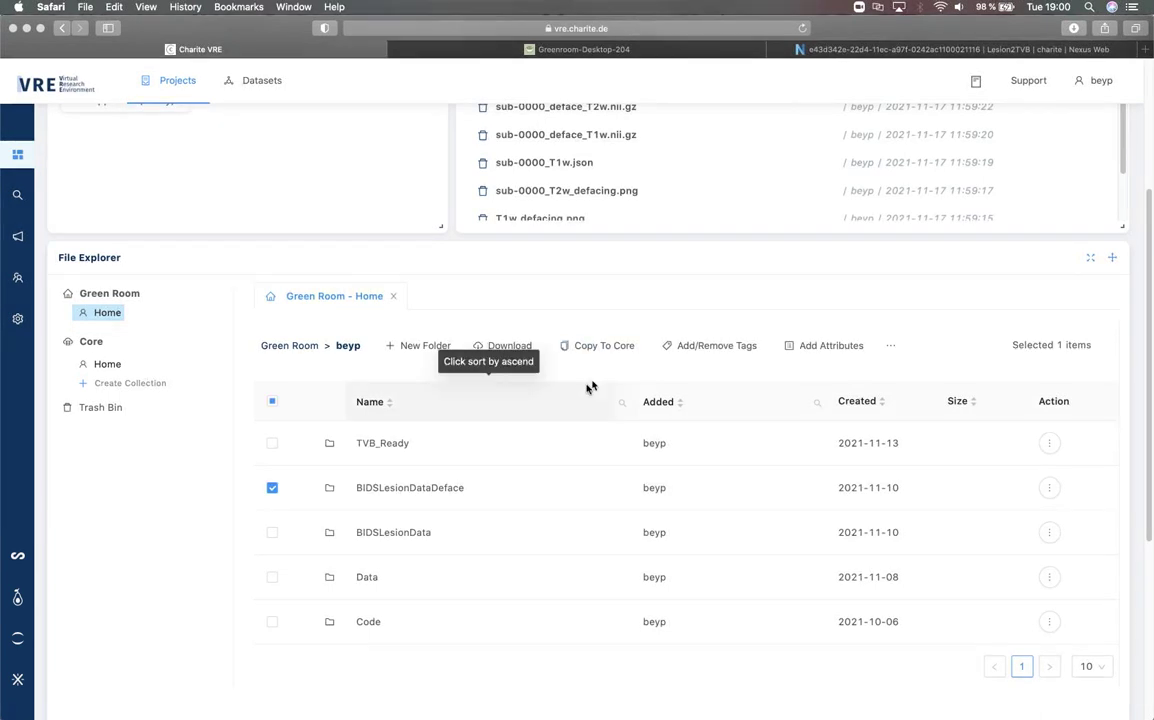
left_click(613, 355)
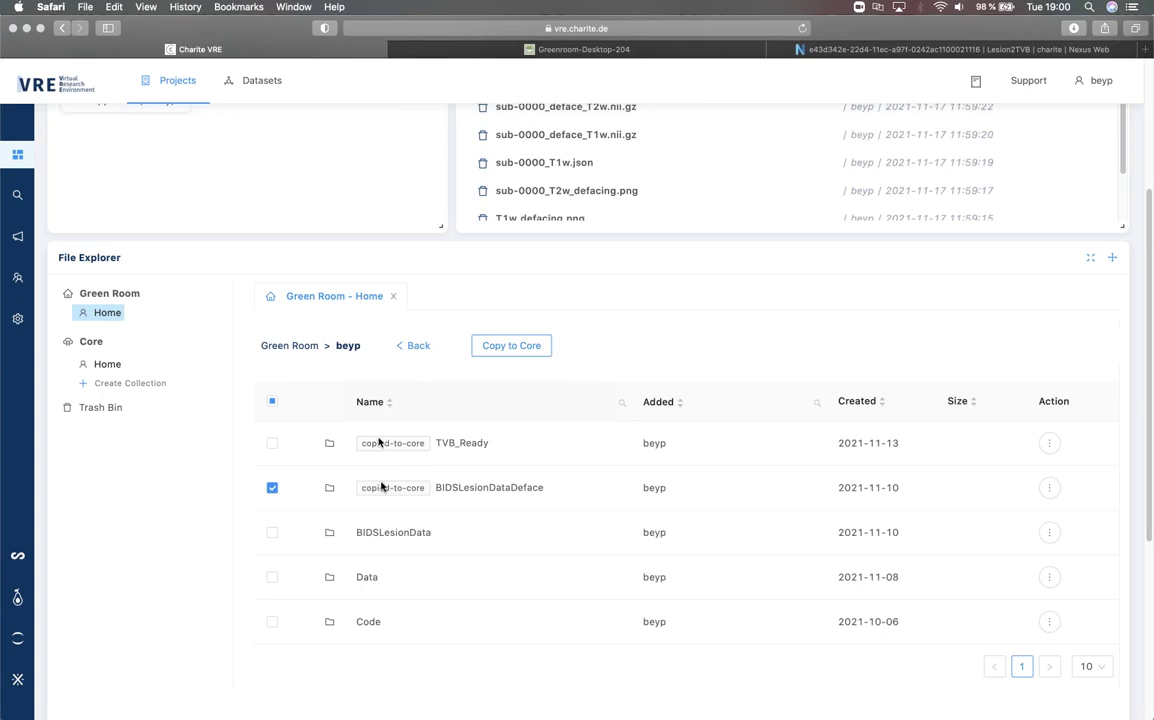
left_click(526, 353)
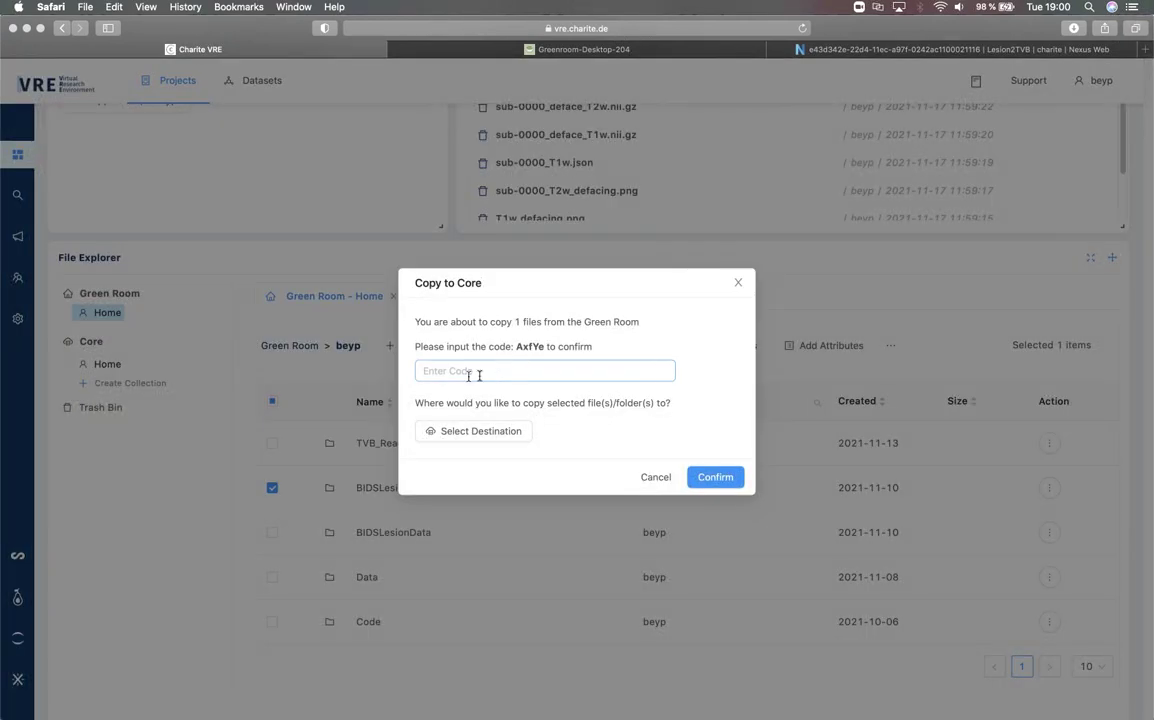
- Cancel the Copy to Core dialog without a code and open the Guacamole connection list
left_click(520, 337)
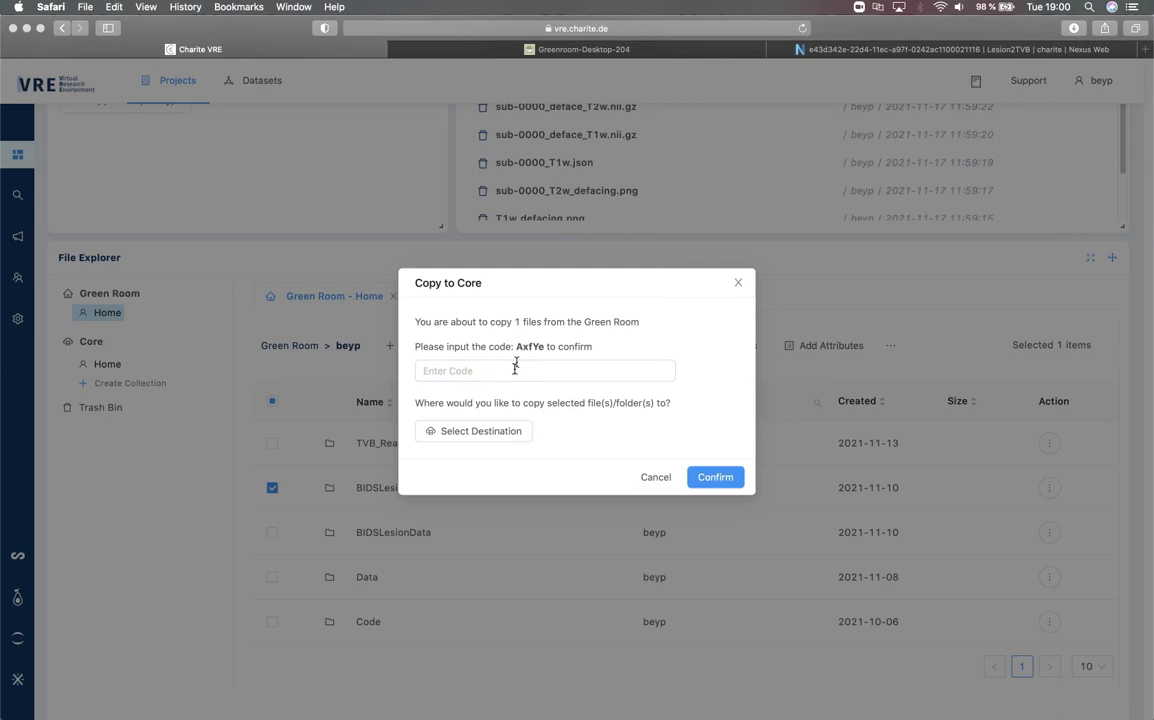
left_click(514, 370)
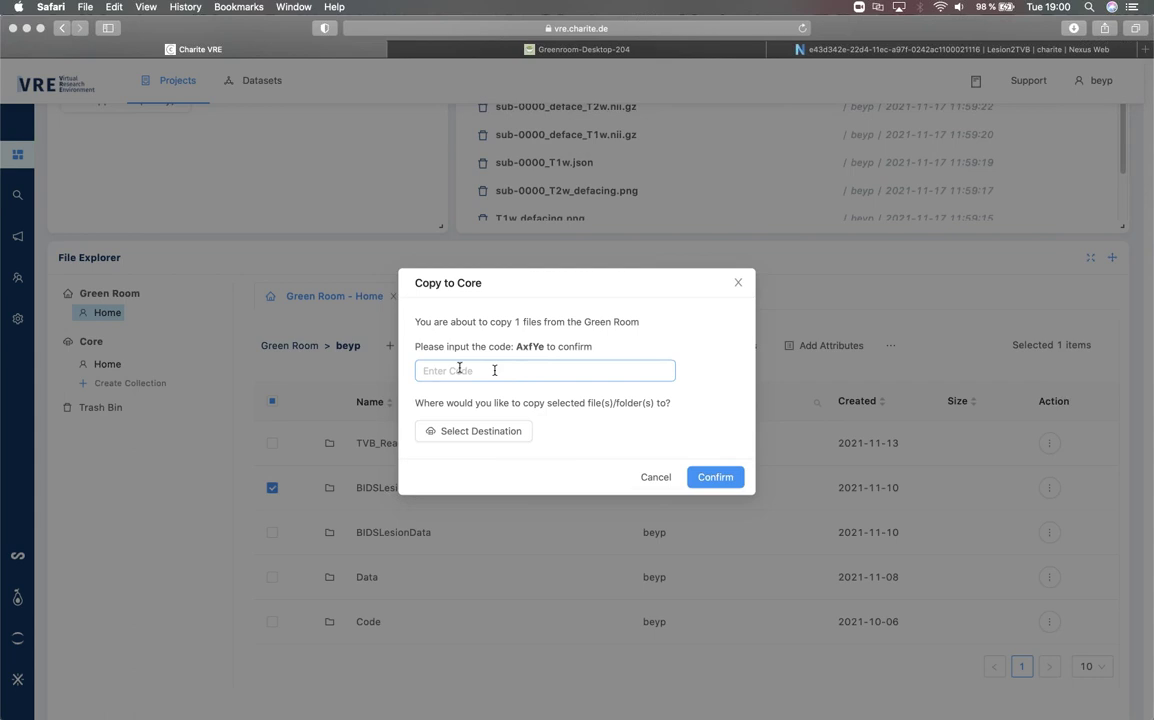
left_click(665, 310)
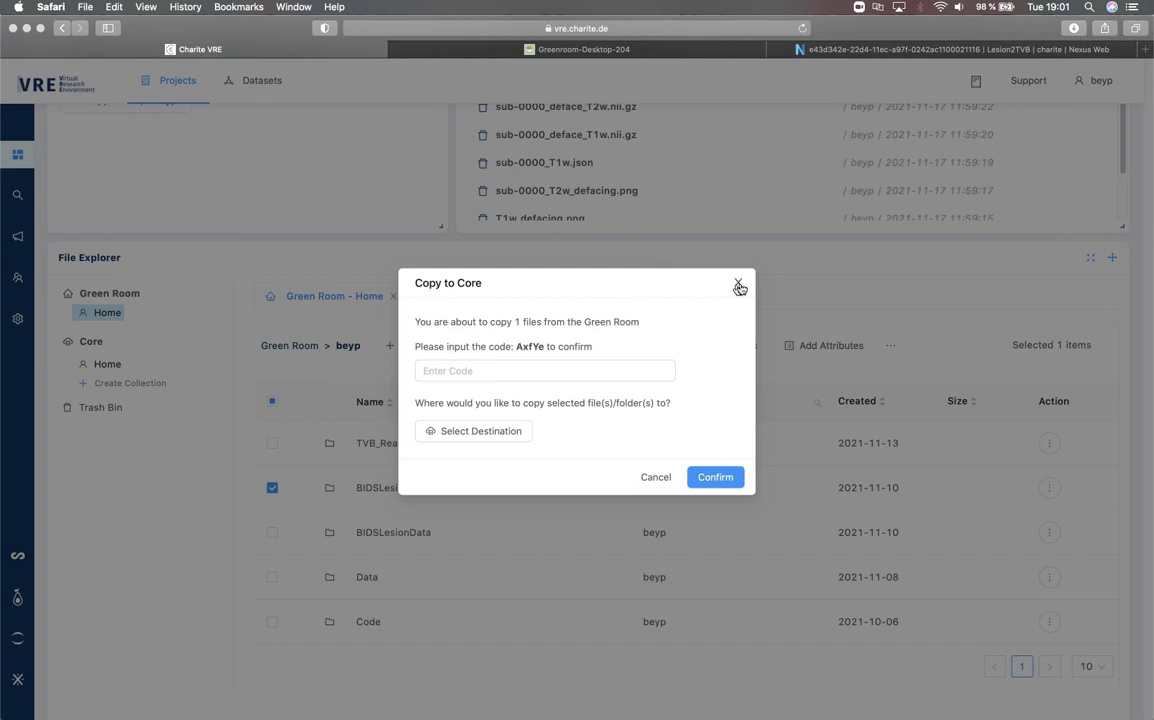
left_click(739, 287)
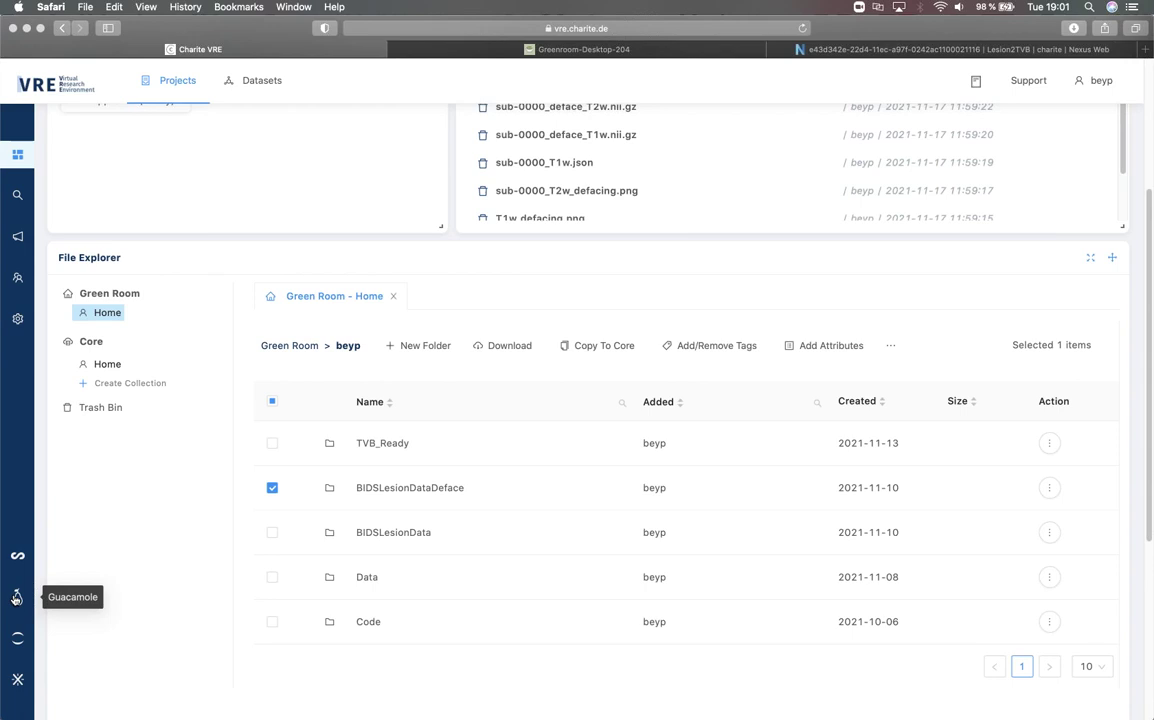
left_click(16, 597)
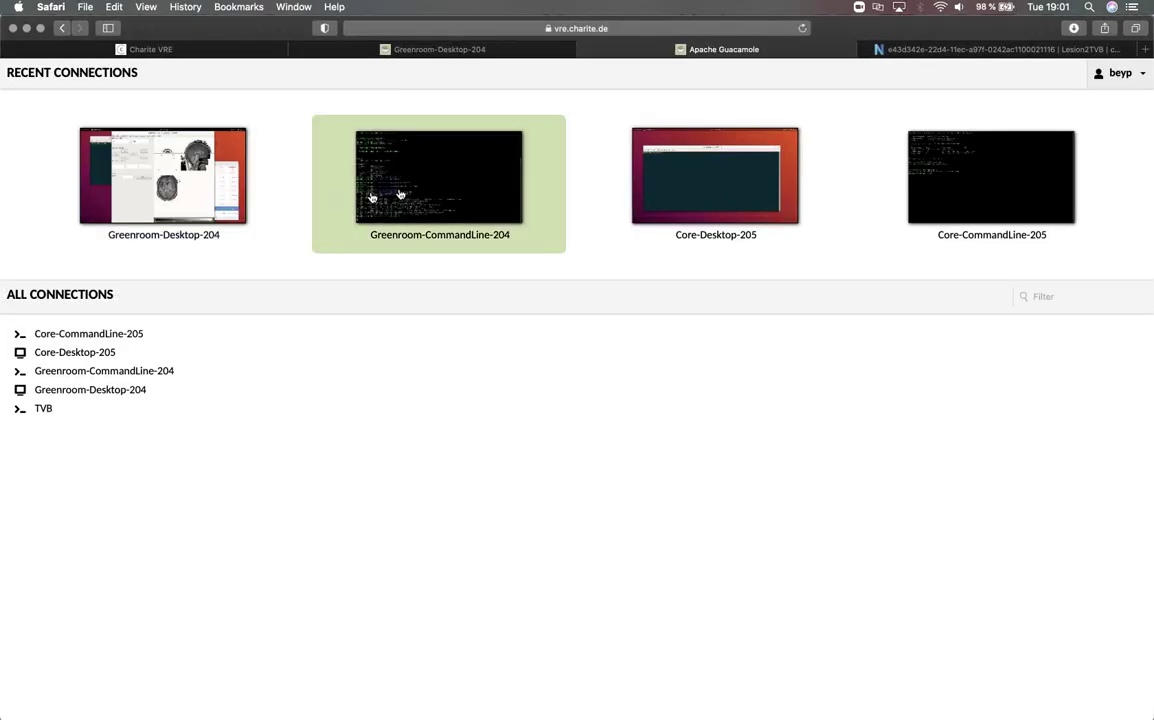
- Connect to the Core-Desktop-205 remote desktop and sign in with the account password
left_click(686, 174)
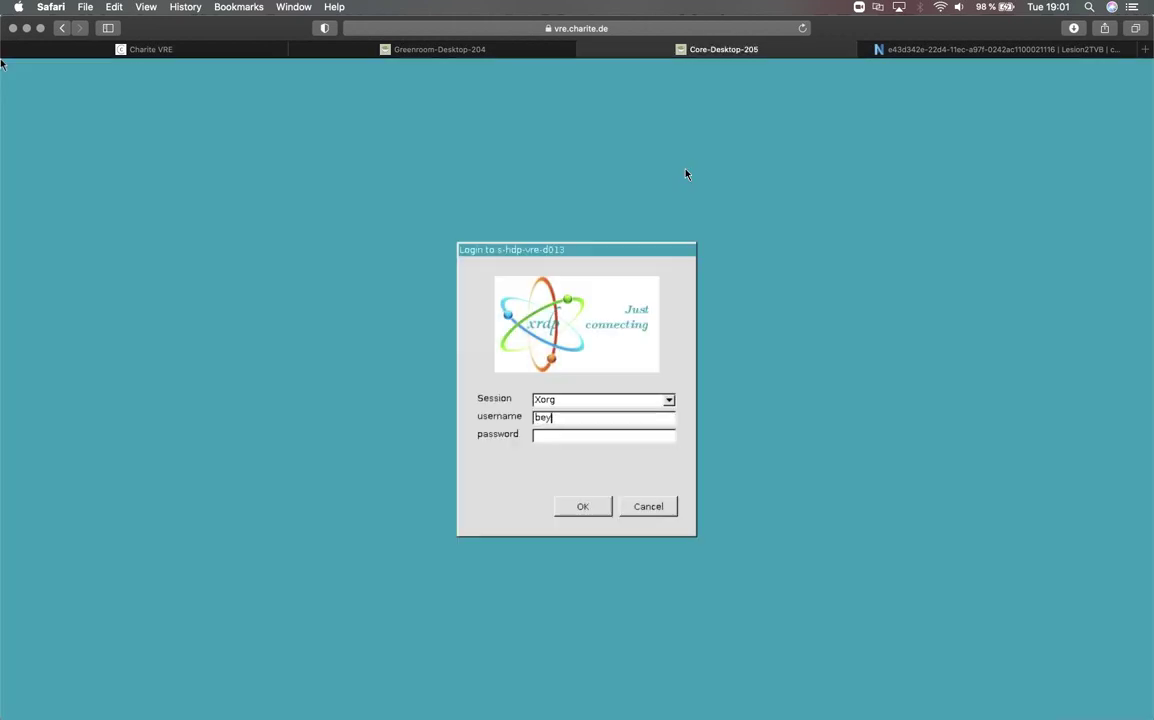
type("*********")
key("Return")
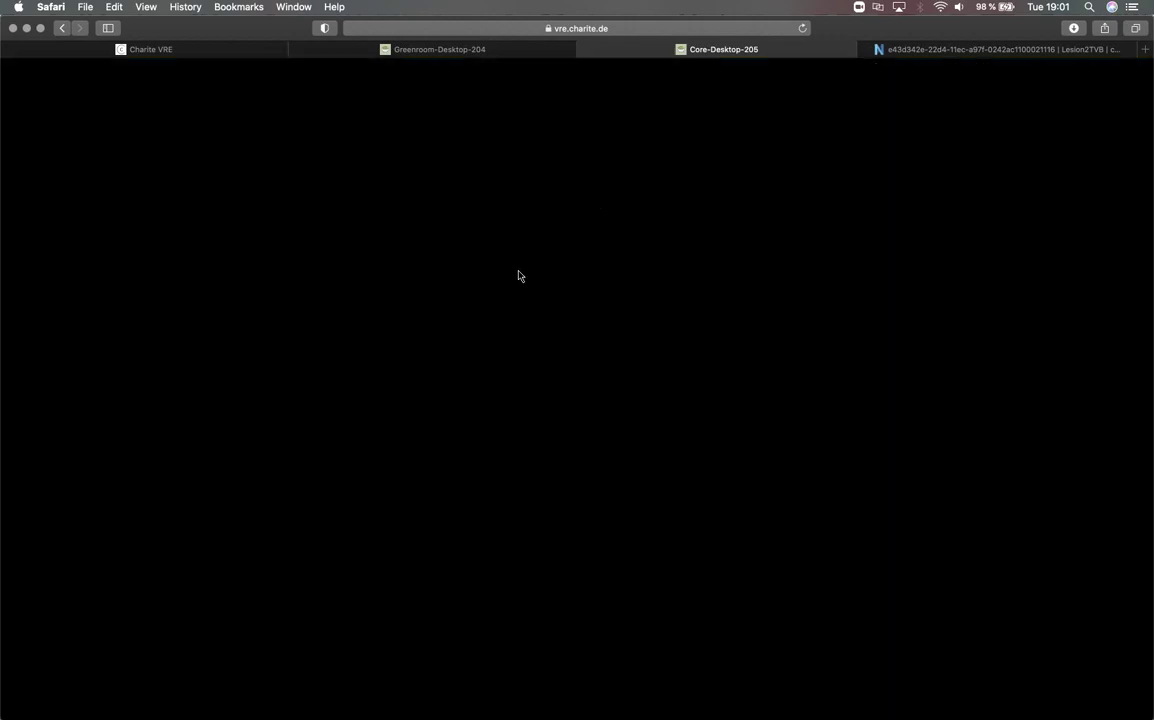
- Close the Greenroom-Desktop-204 and Nexus Web tabs and show the Ubuntu Activities overview
left_click(297, 49)
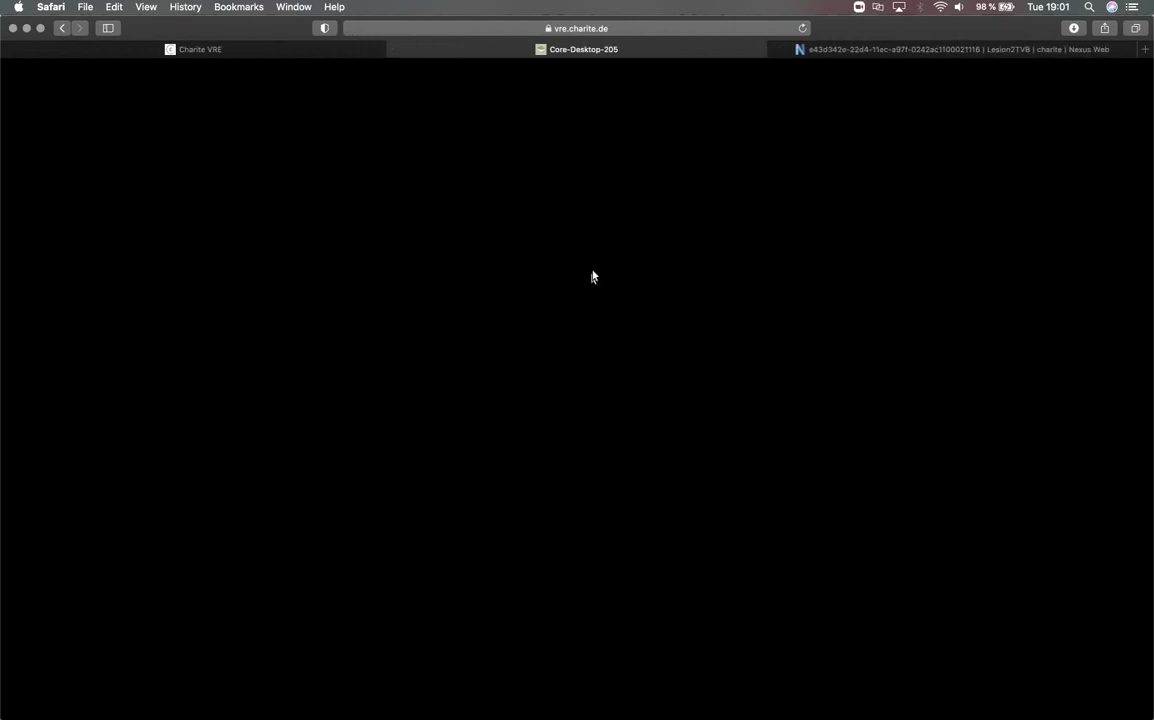
left_click(779, 49)
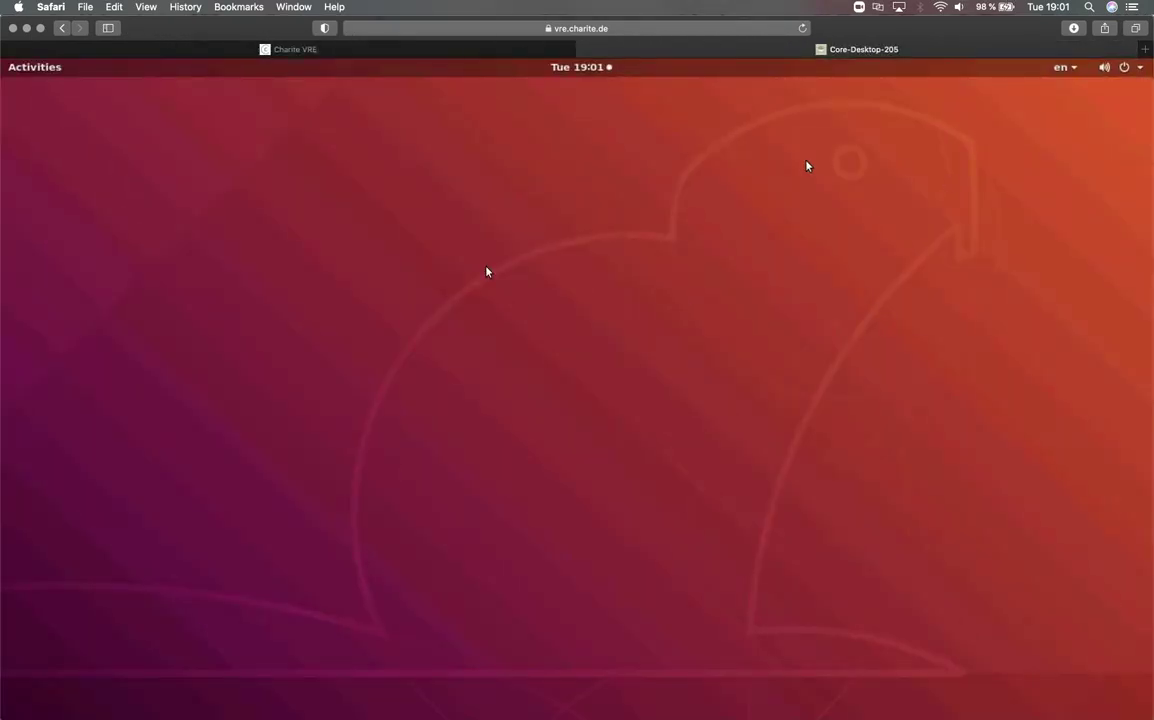
left_click(38, 66)
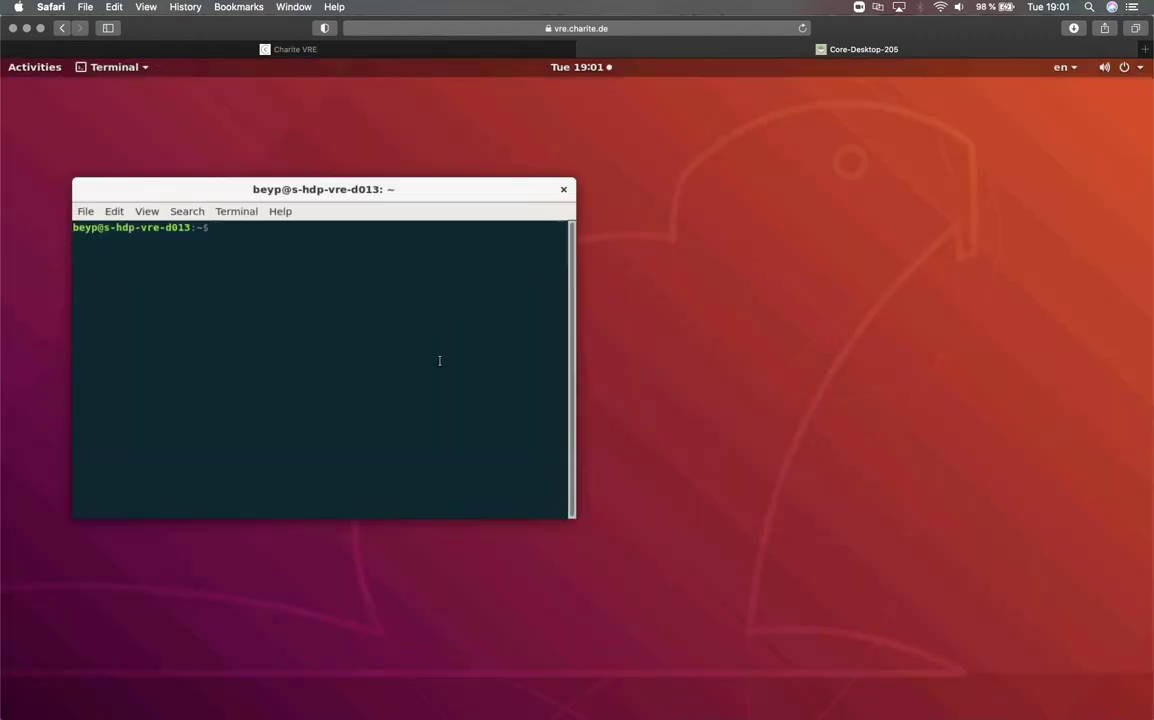
- Run vrecli to print its 1.6.0 usage and command list, and move the terminal up-right
type("vrecli")
key("Return")
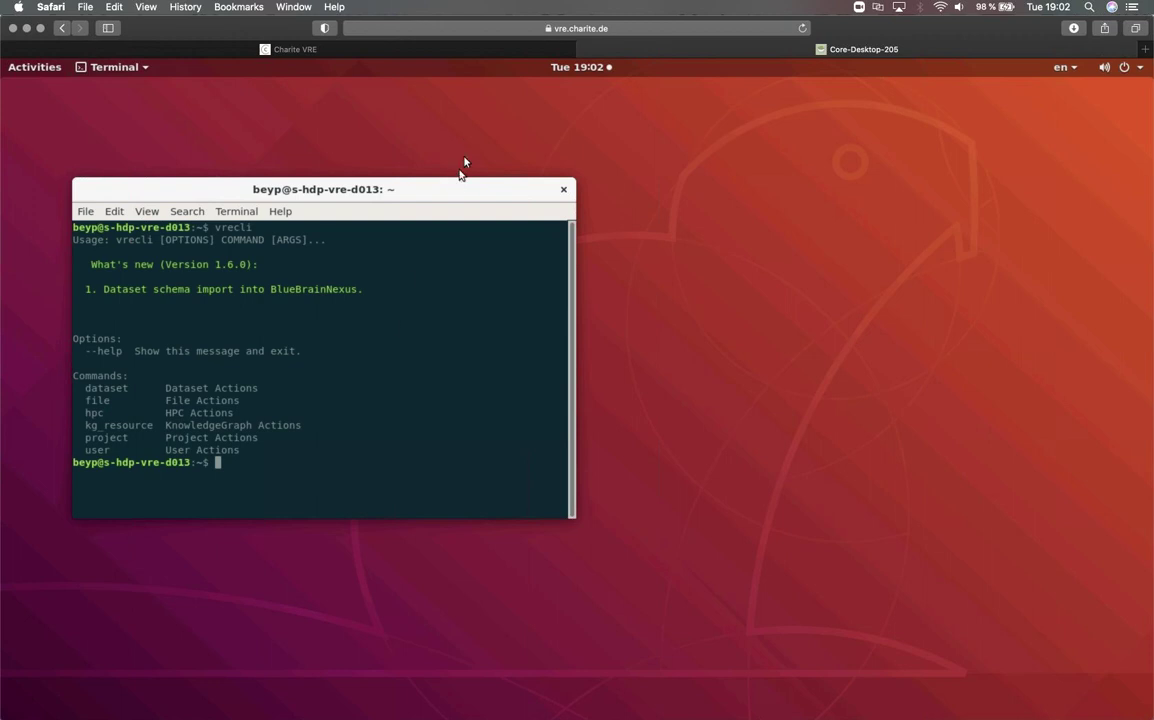
left_click_drag(453, 190, 473, 155)
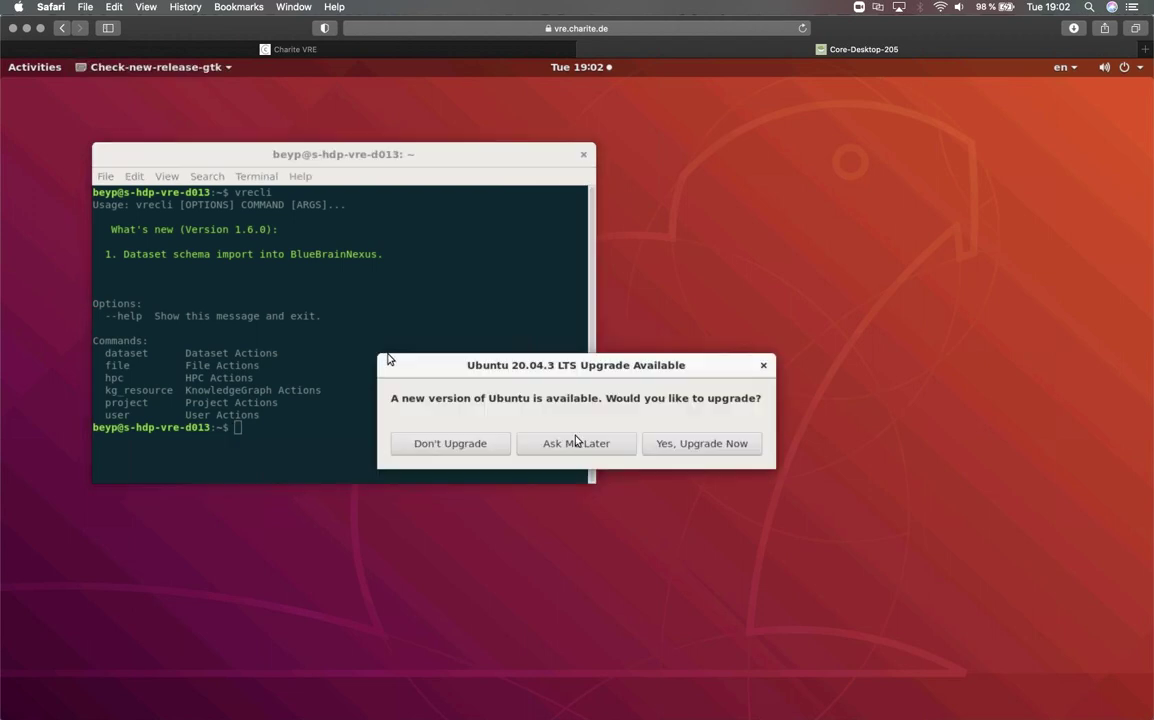
- Dismiss the Ubuntu 20.04.3 upgrade offer with Ask Me Later
left_click(596, 445)
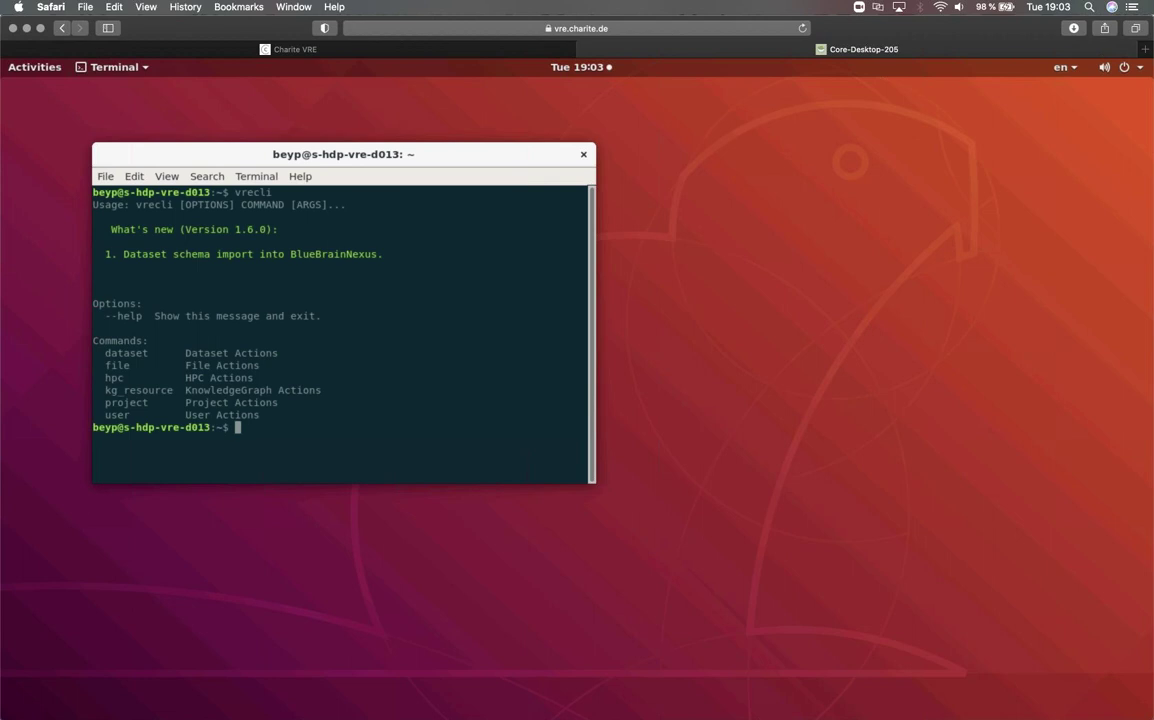
- SSH into cluster node s-sc-test3 with your user name and make the terminal taller
key("Return")
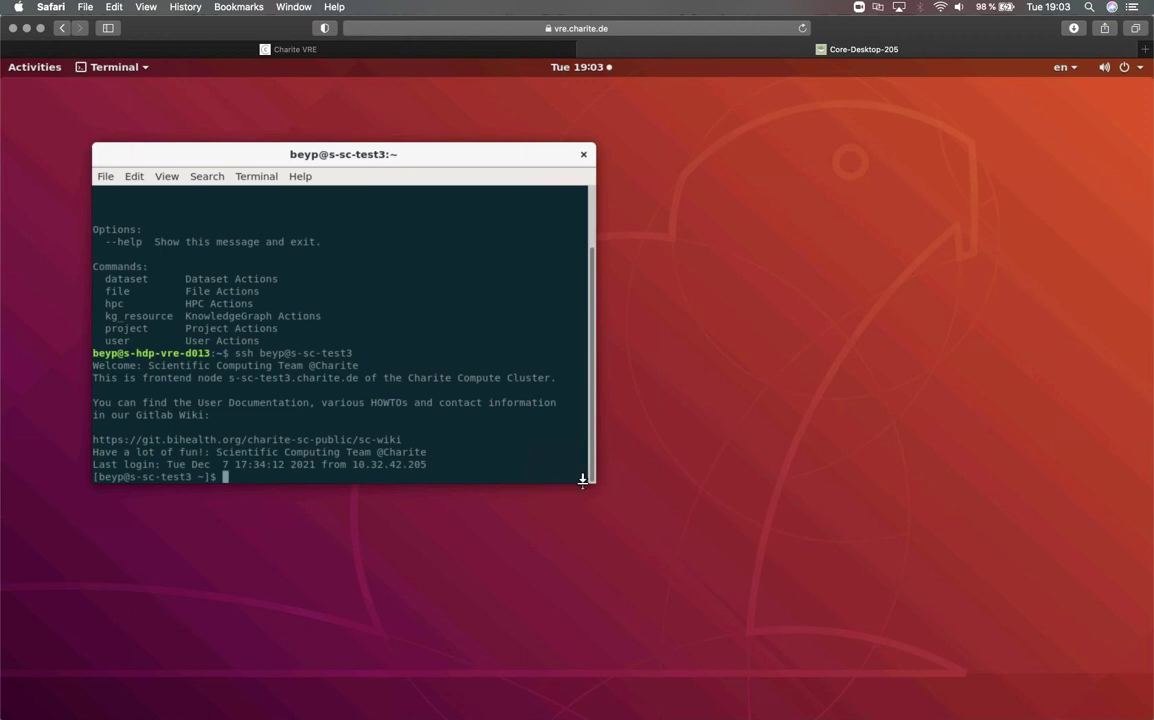
left_click_drag(577, 486, 576, 544)
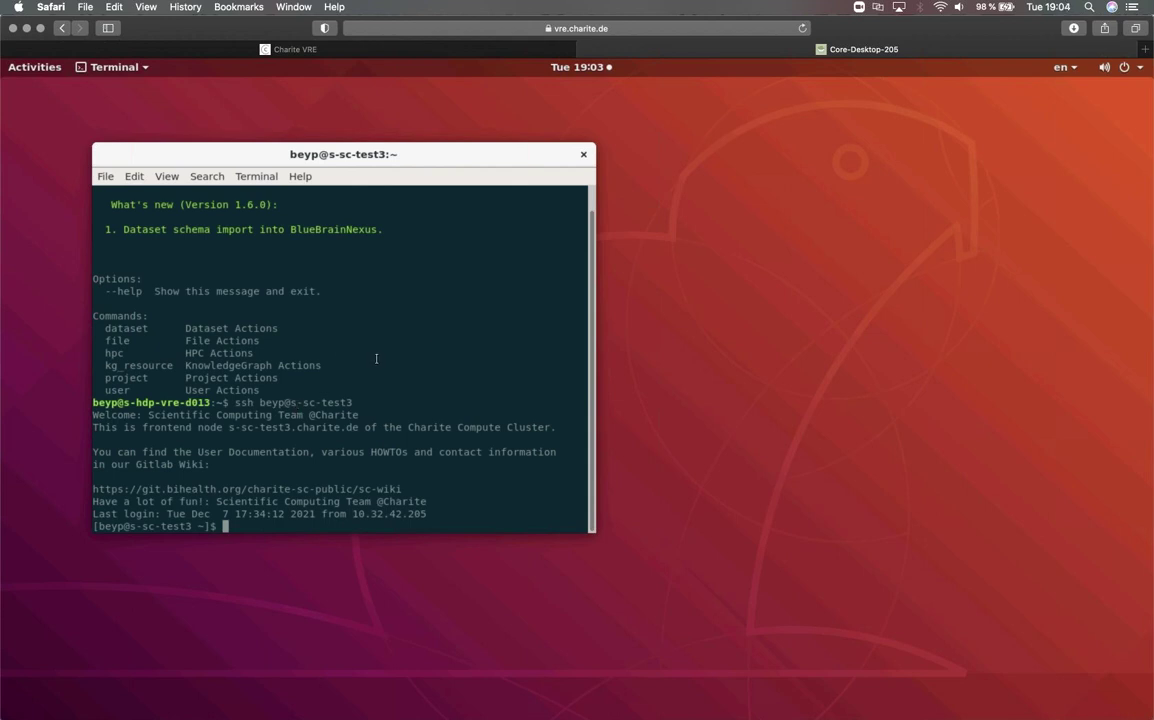
- Print HCPPipelinesBatch.sh with cat, enlarge the terminal, and scroll through the SLURM script
type("cat HCPPipelinesBatch.sh")
key("Return")
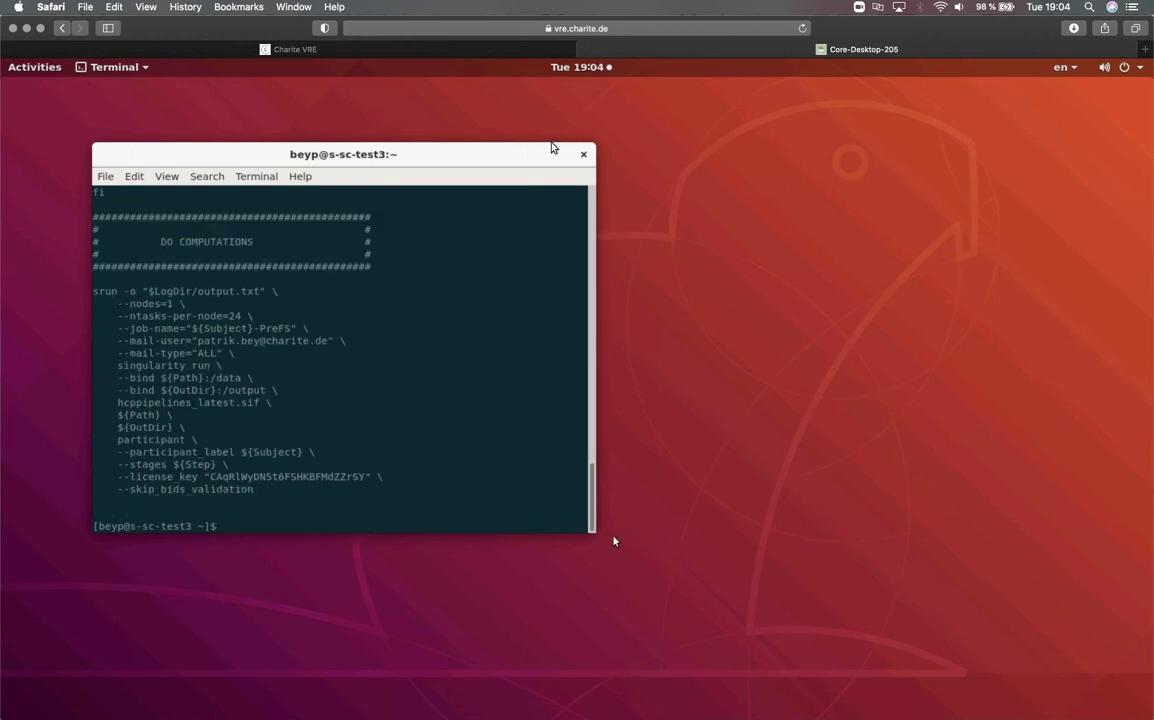
left_click_drag(614, 541, 1072, 694)
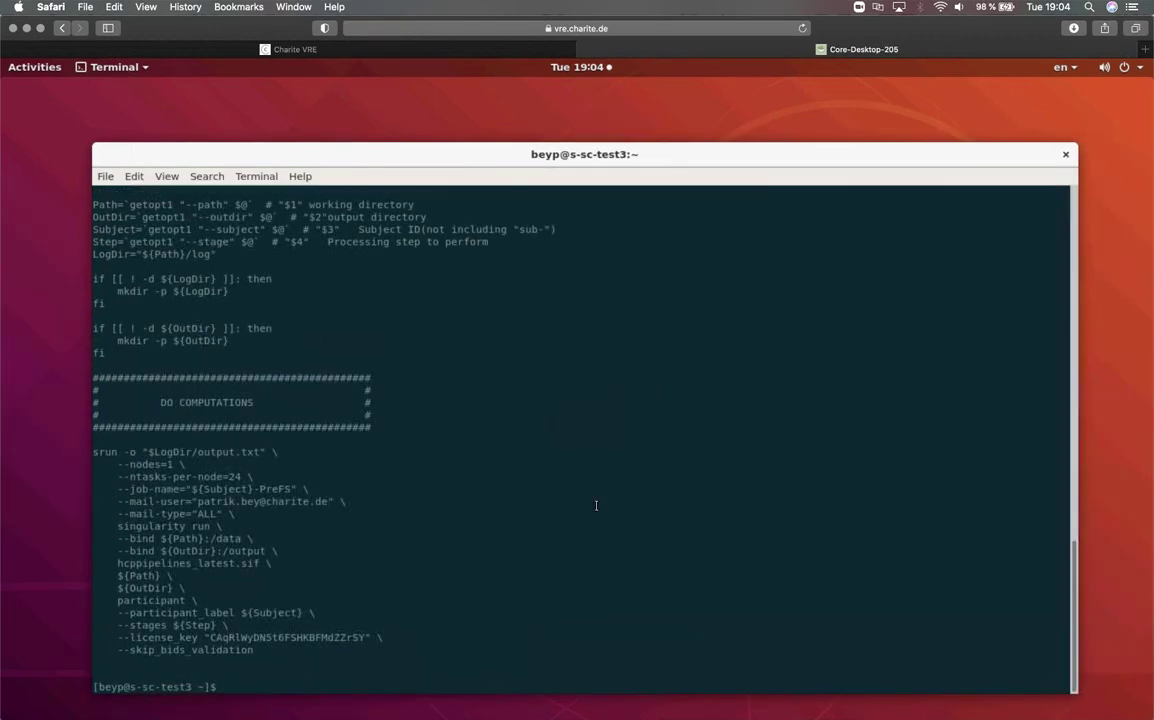
scroll(516, 427, "up", 2)
scroll(516, 427, "up", 15)
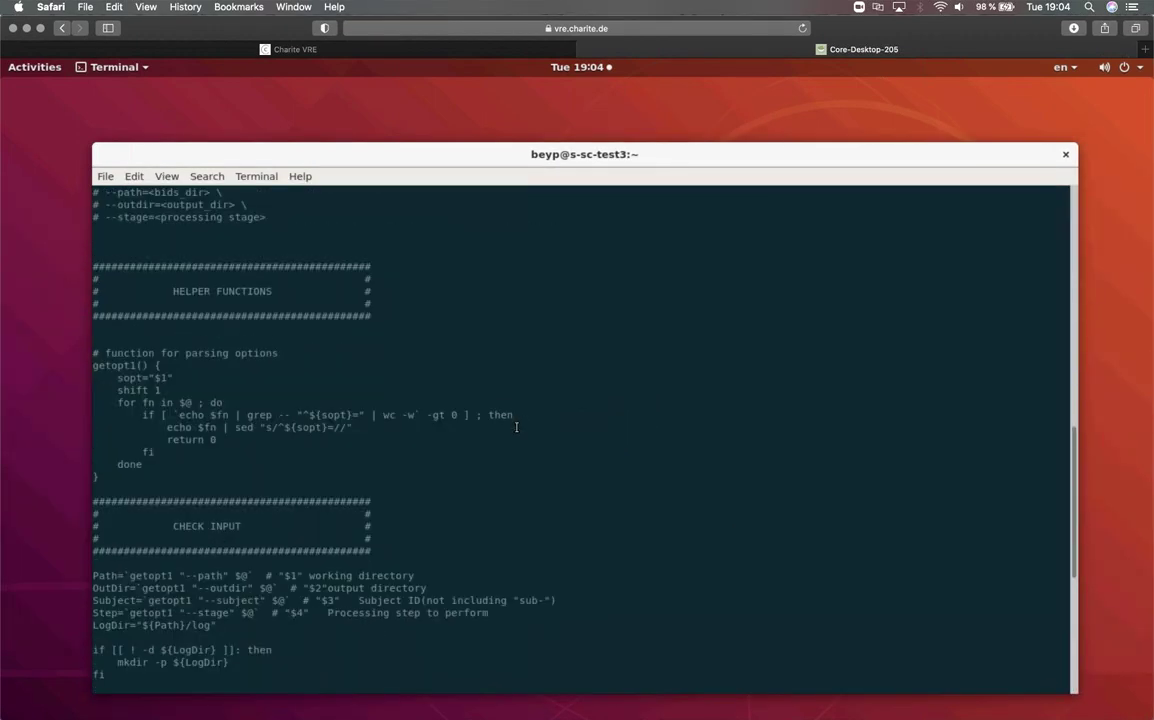
scroll(516, 427, "up", 6)
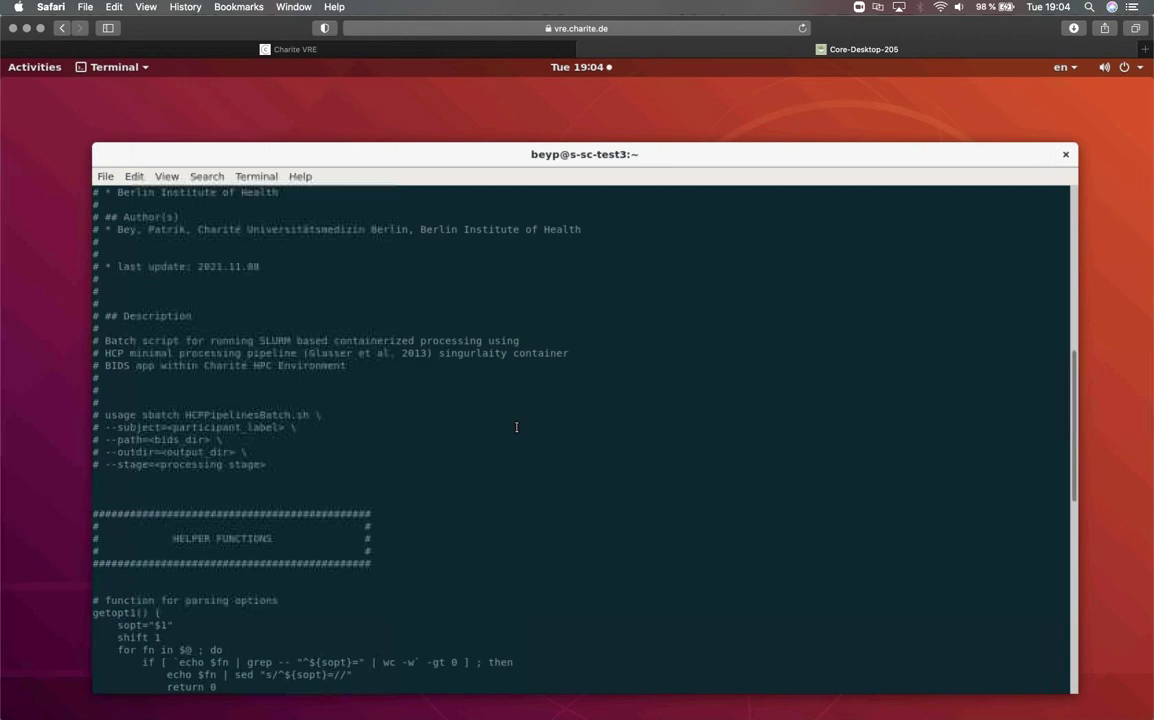
scroll(516, 427, "up", 4)
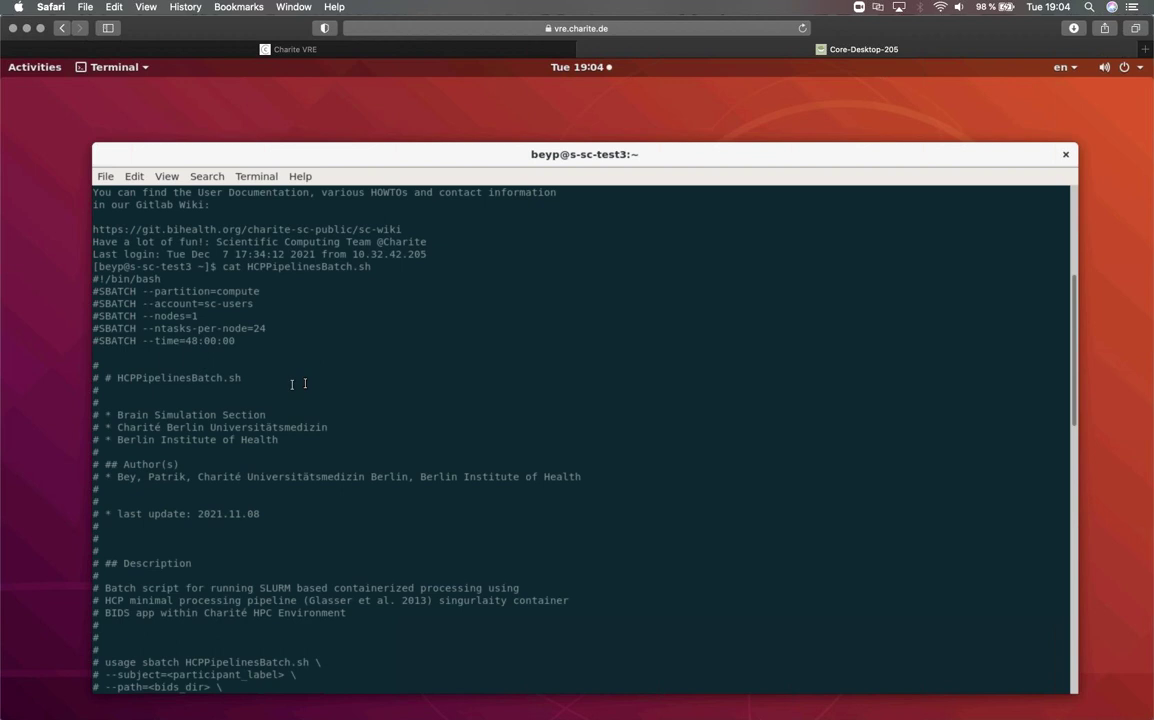
scroll(305, 383, "down", 12)
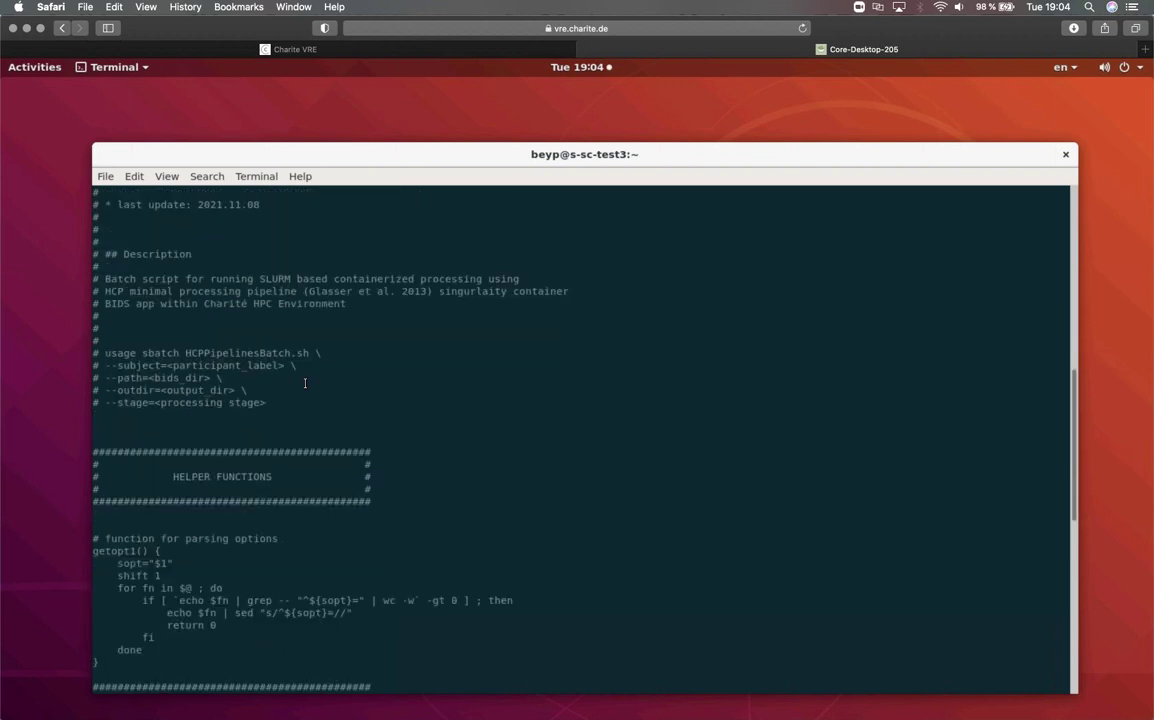
scroll(305, 383, "down", 7)
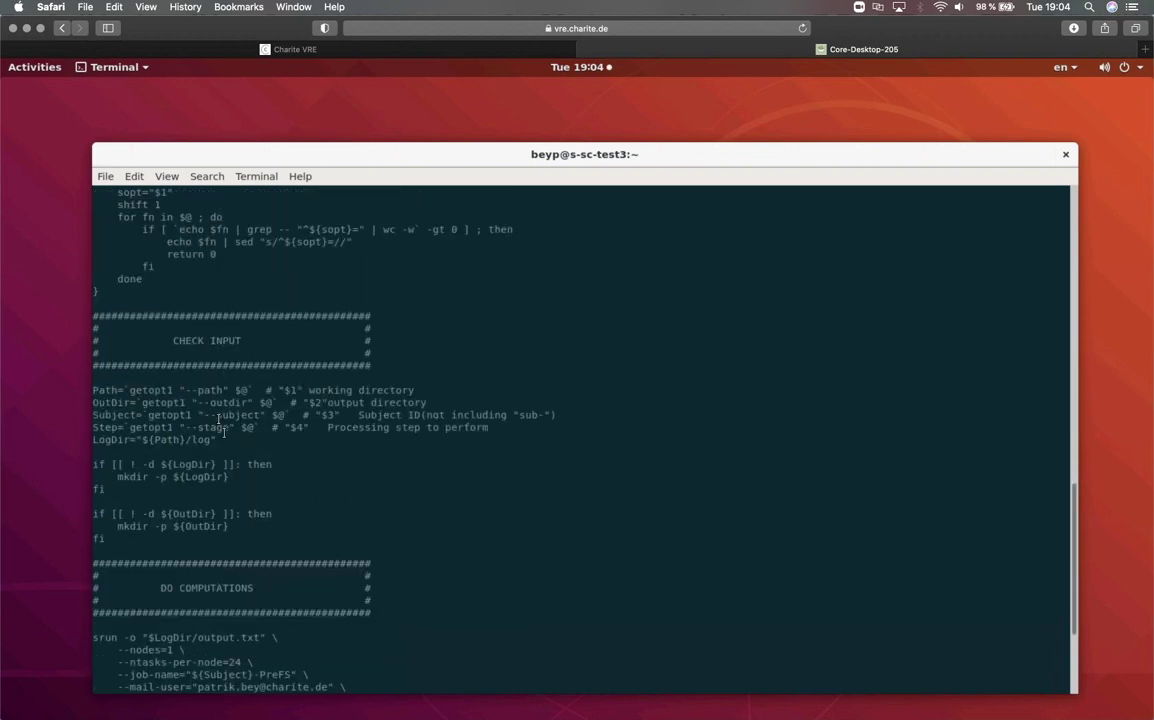
scroll(220, 440, "down", 5)
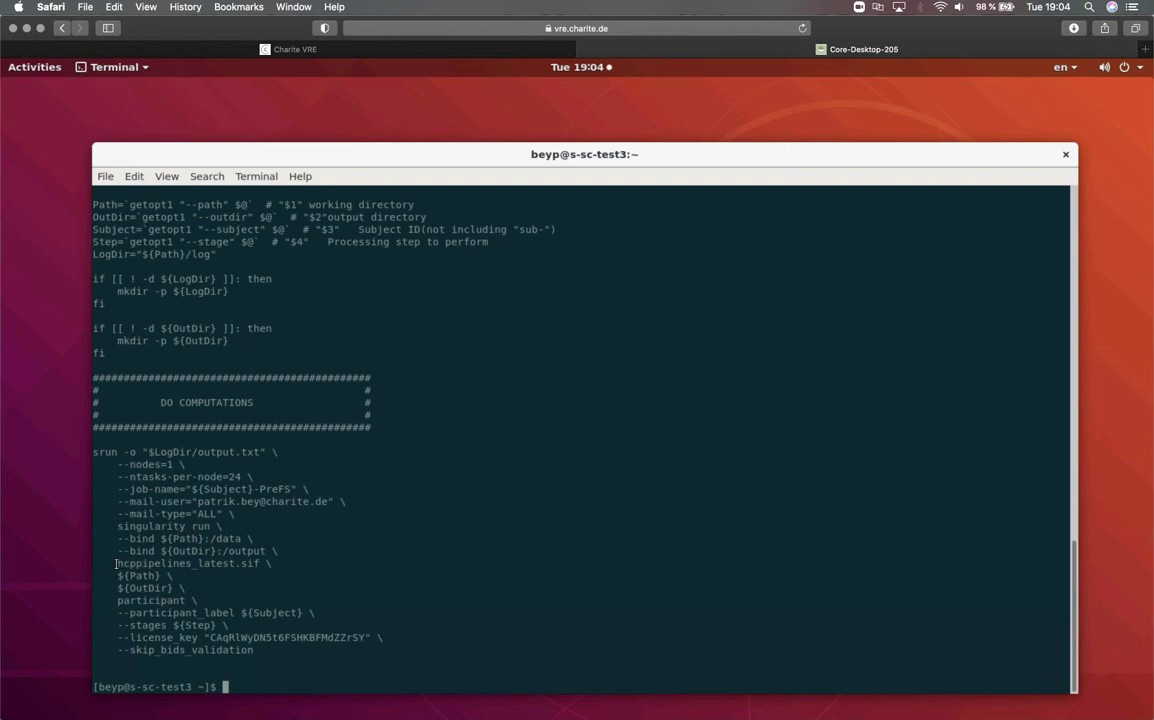
- Highlight hcppipelines_latest in the srun line and switch back to the Charité VRE tab
left_click_drag(116, 563, 236, 563)
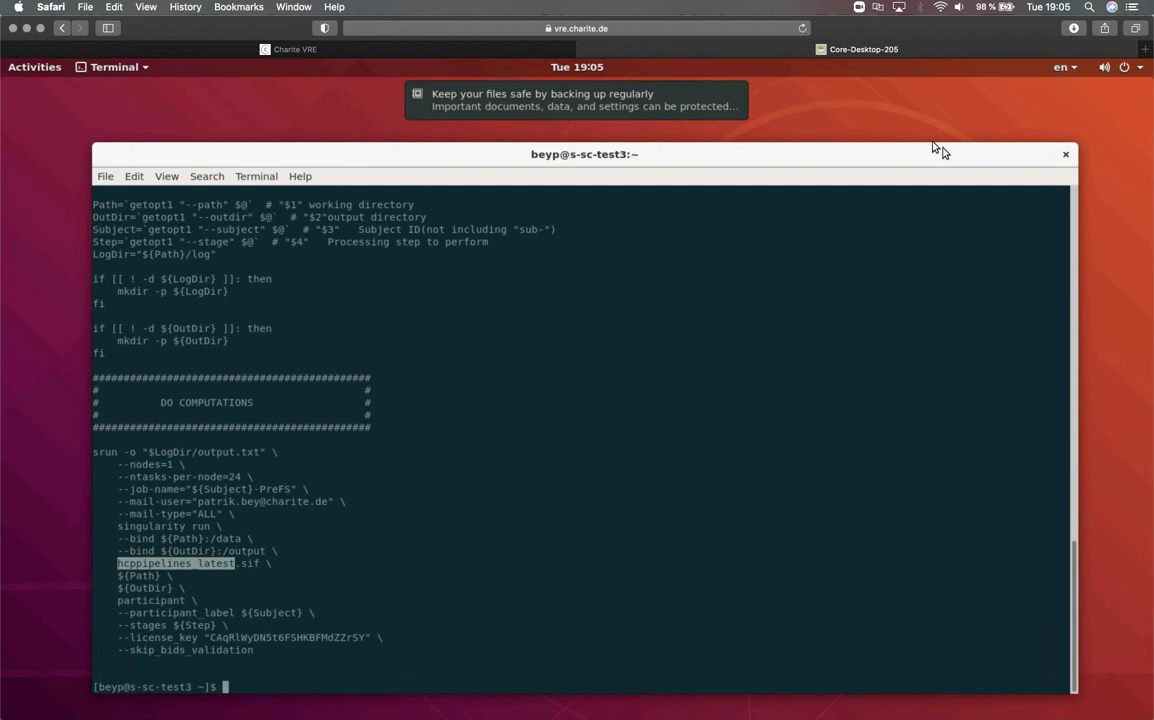
left_click(509, 50)
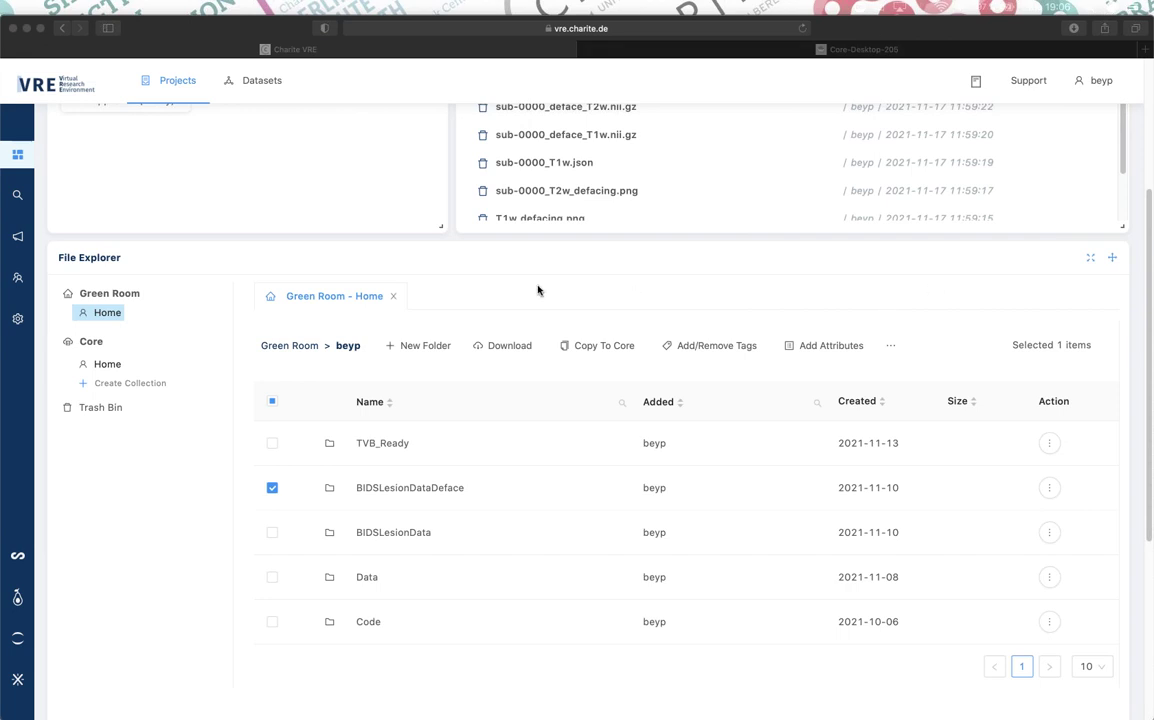
scroll(537, 291, "up", 3)
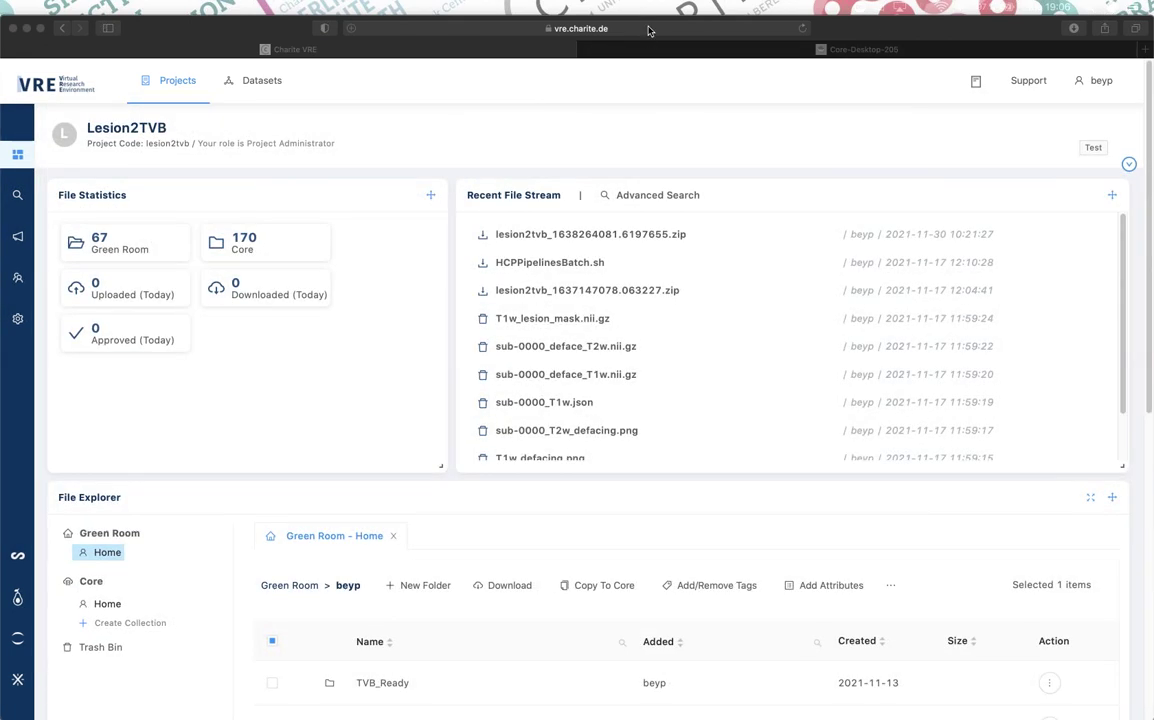
- Trim the browser address back to the VRE root and scroll the public landing page
left_click(648, 30)
left_click(502, 29)
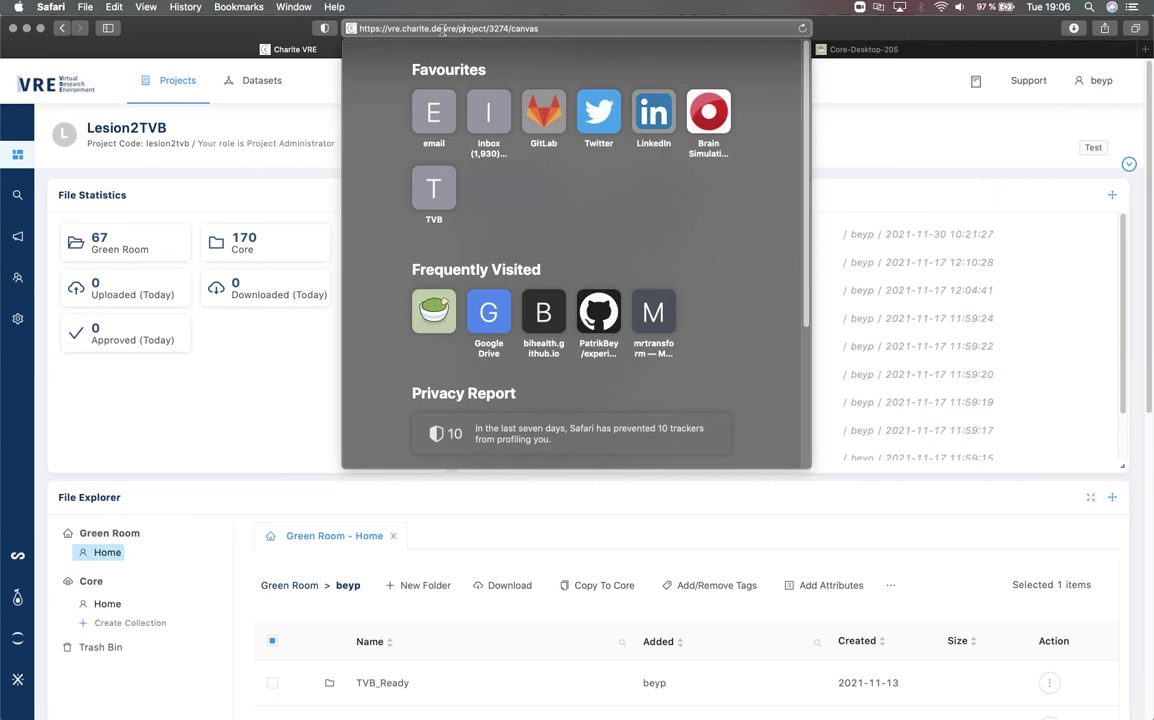
key("BackSpace")
key("Return")
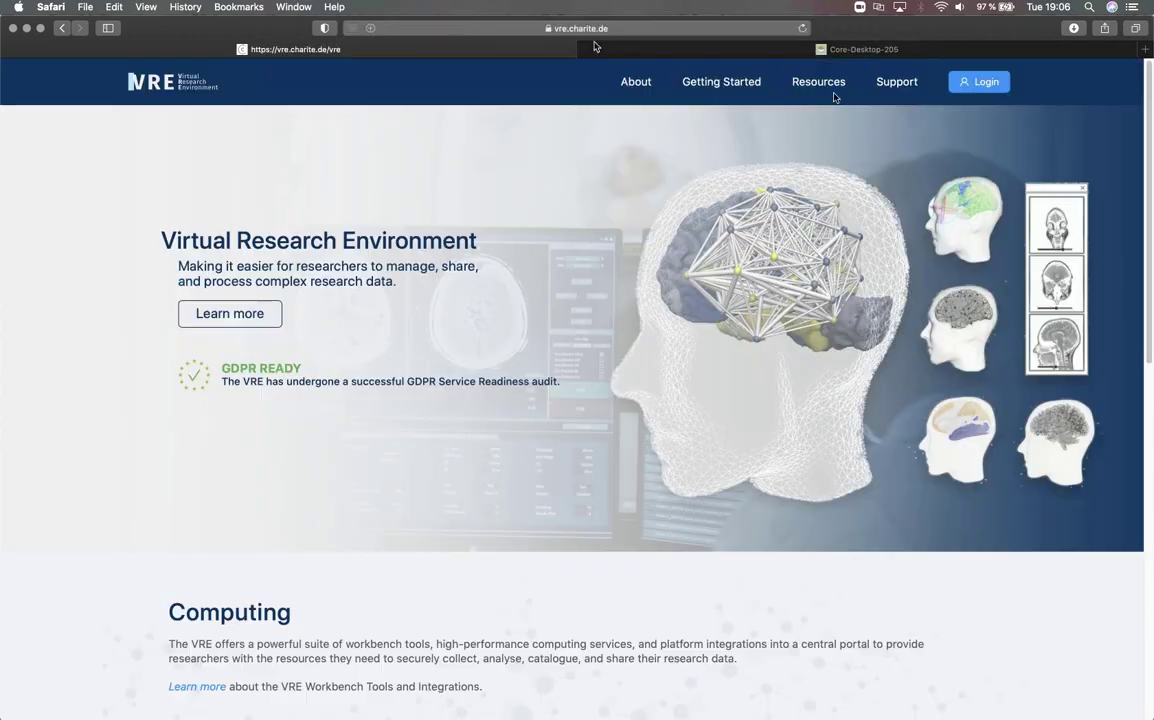
scroll(777, 179, "down", 1)
scroll(777, 179, "down", 3)
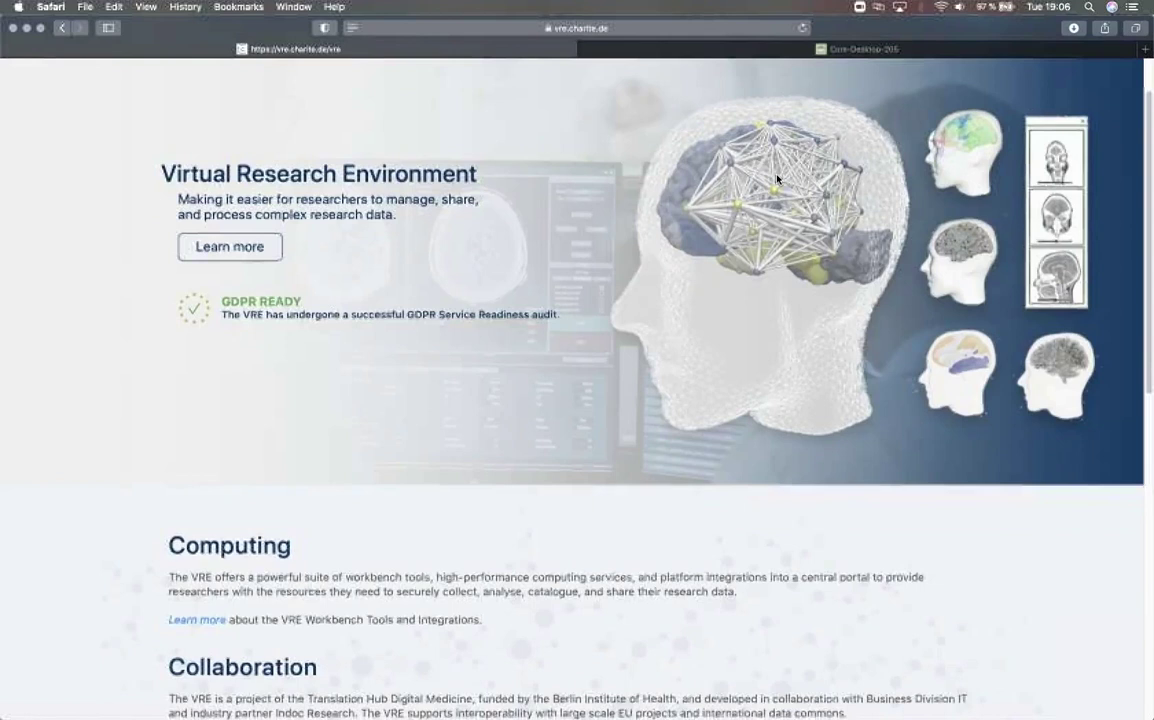
scroll(777, 179, "down", 5)
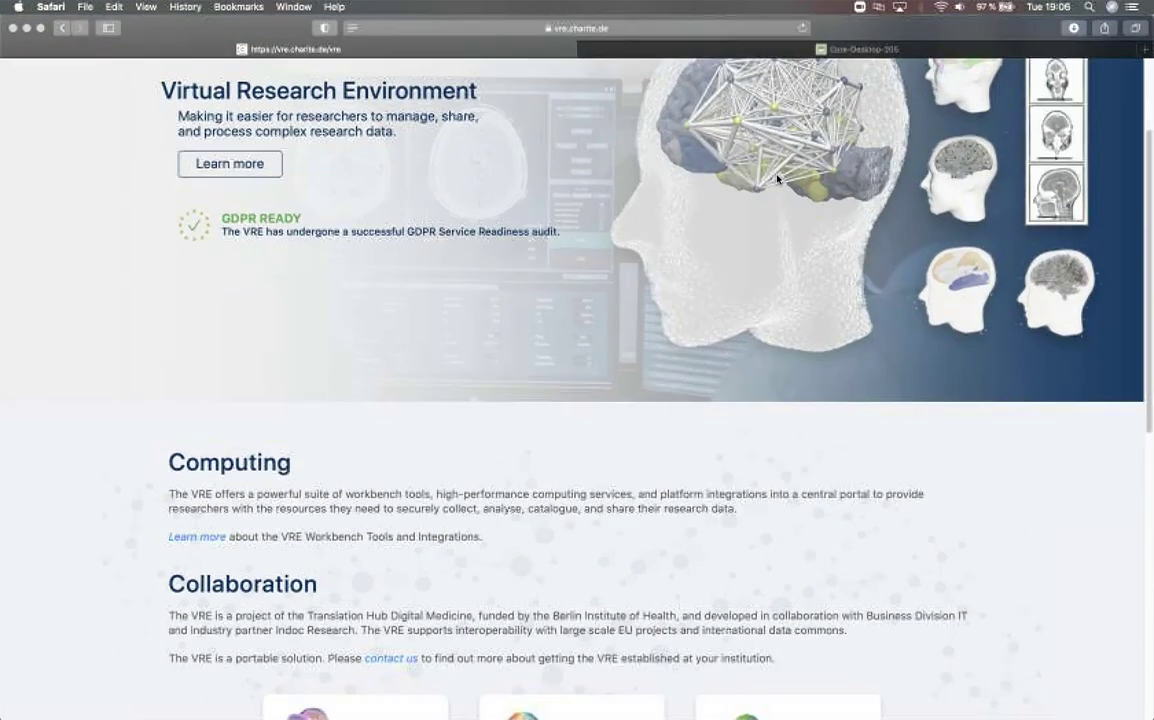
scroll(777, 179, "up", 8)
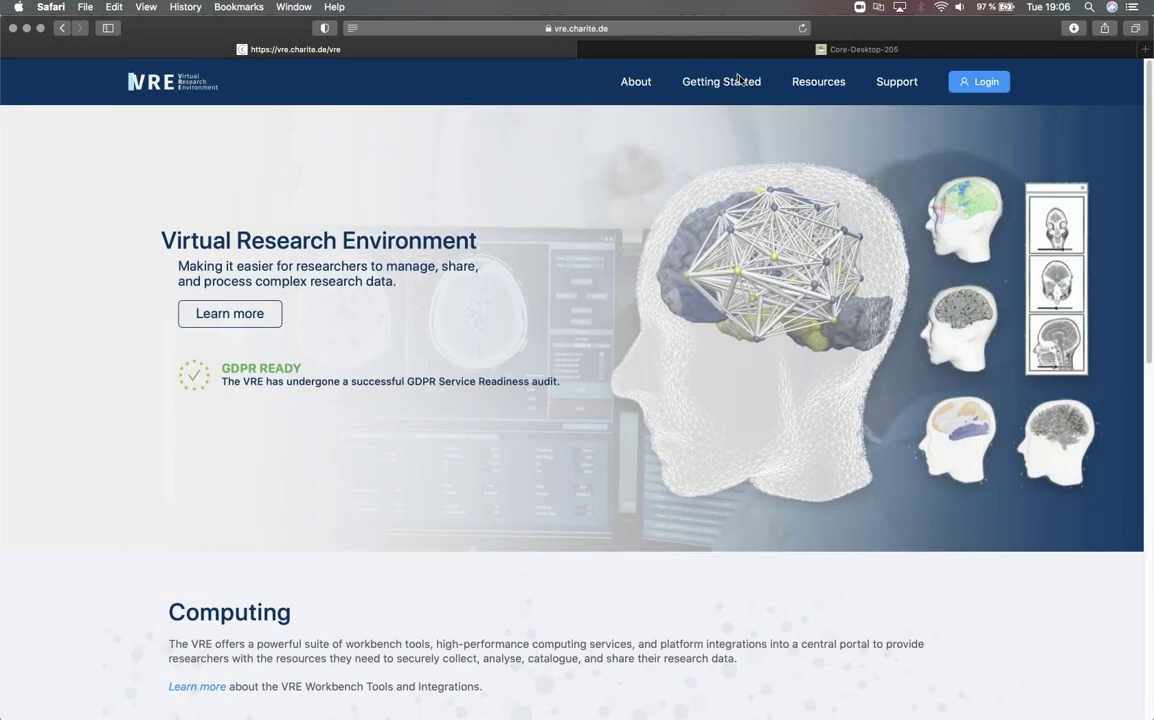
- From Getting Started, begin a VRE account request and answer No to being a Charité employee
left_click(736, 82)
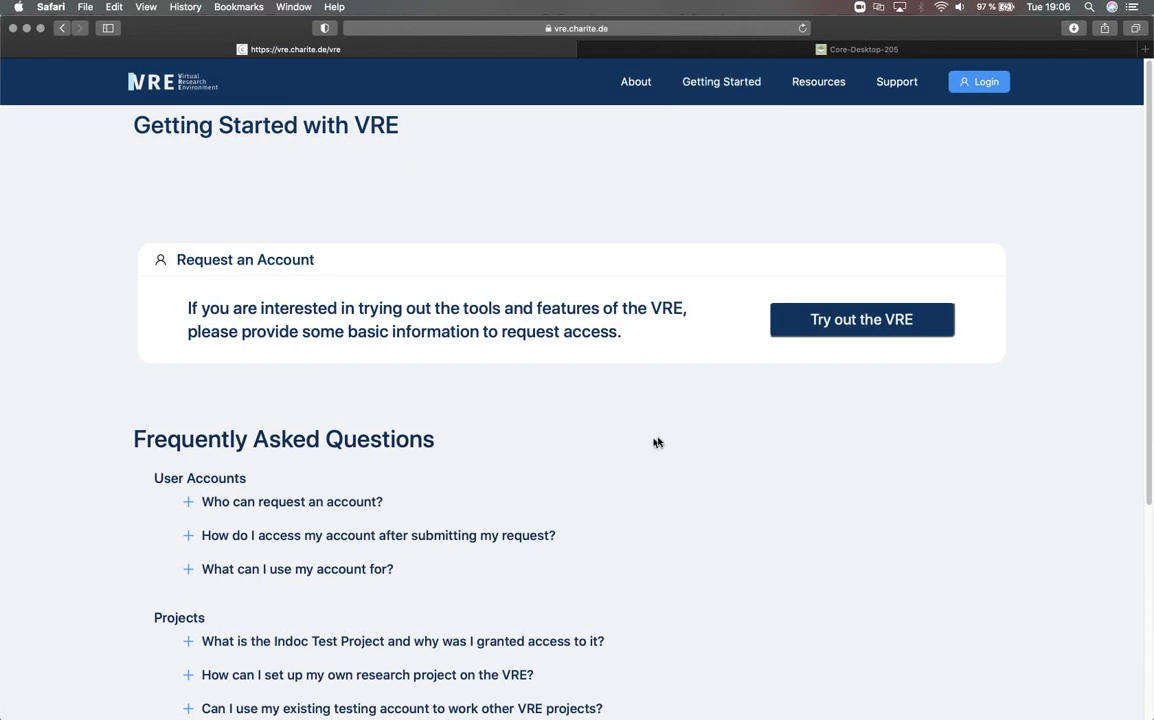
left_click(840, 322)
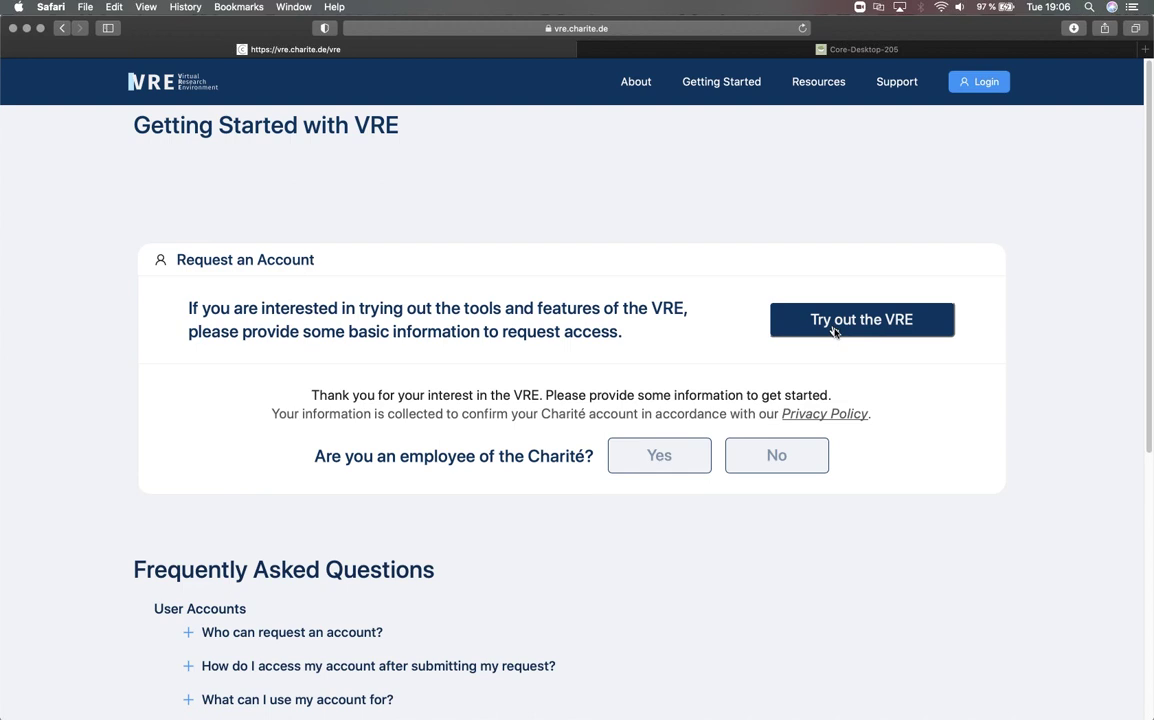
left_click(698, 465)
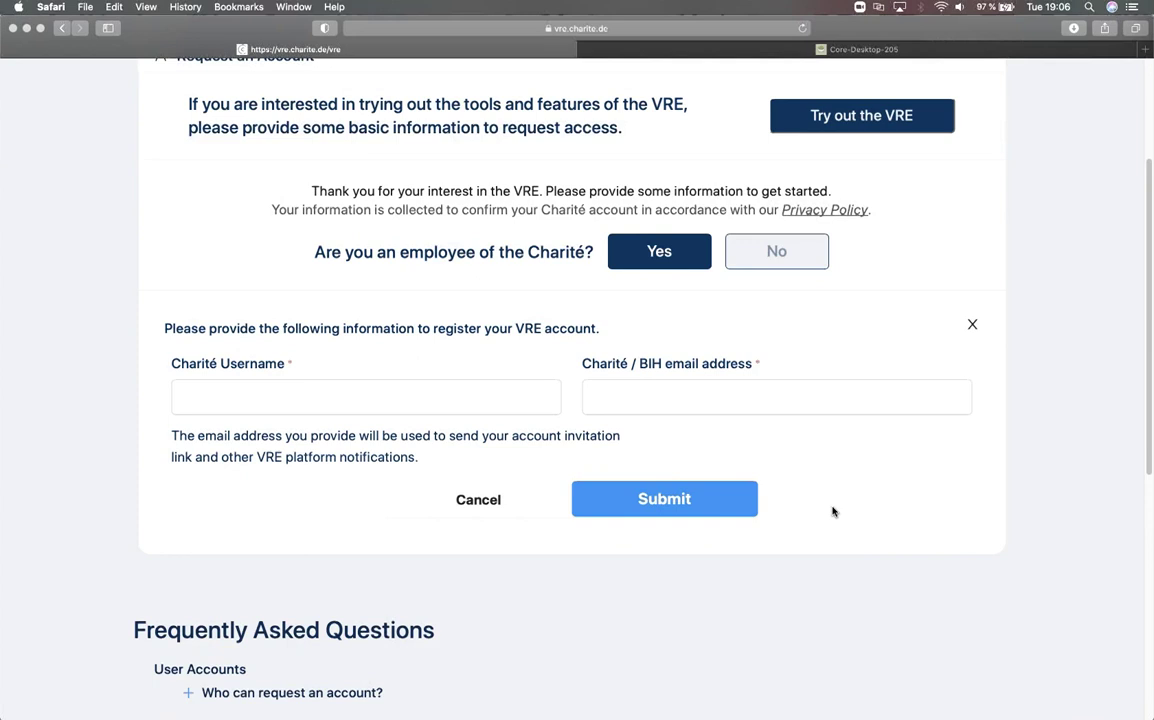
scroll(833, 511, "down", 1)
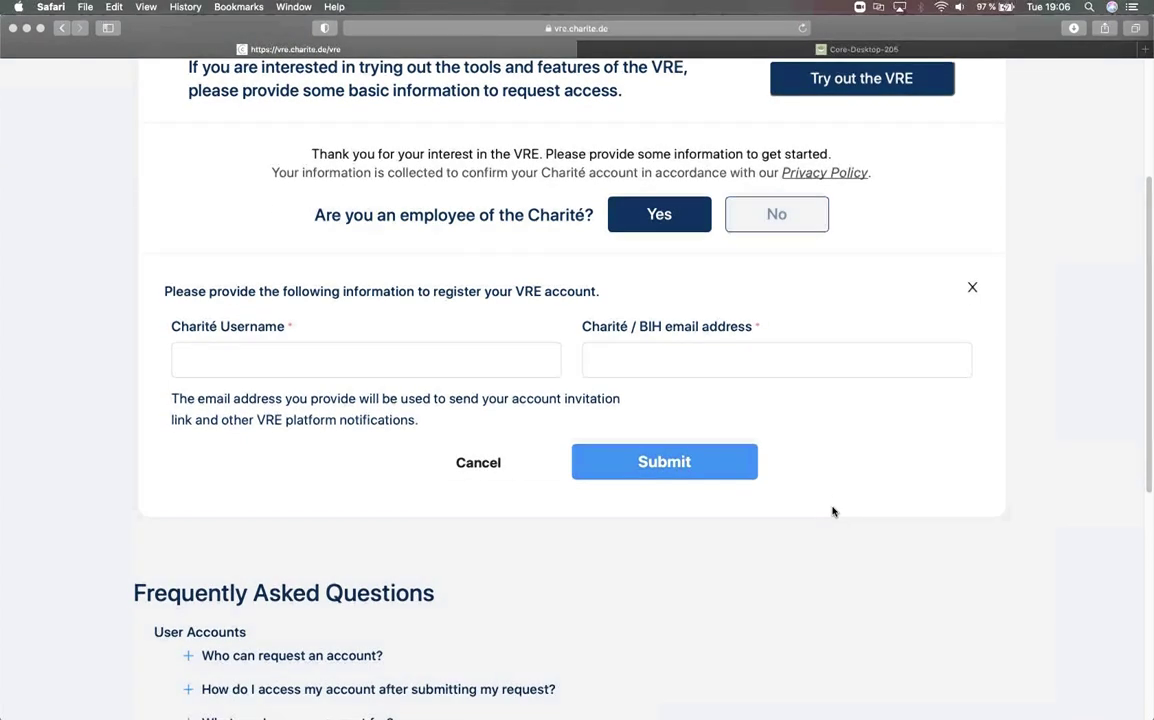
scroll(833, 511, "up", 1)
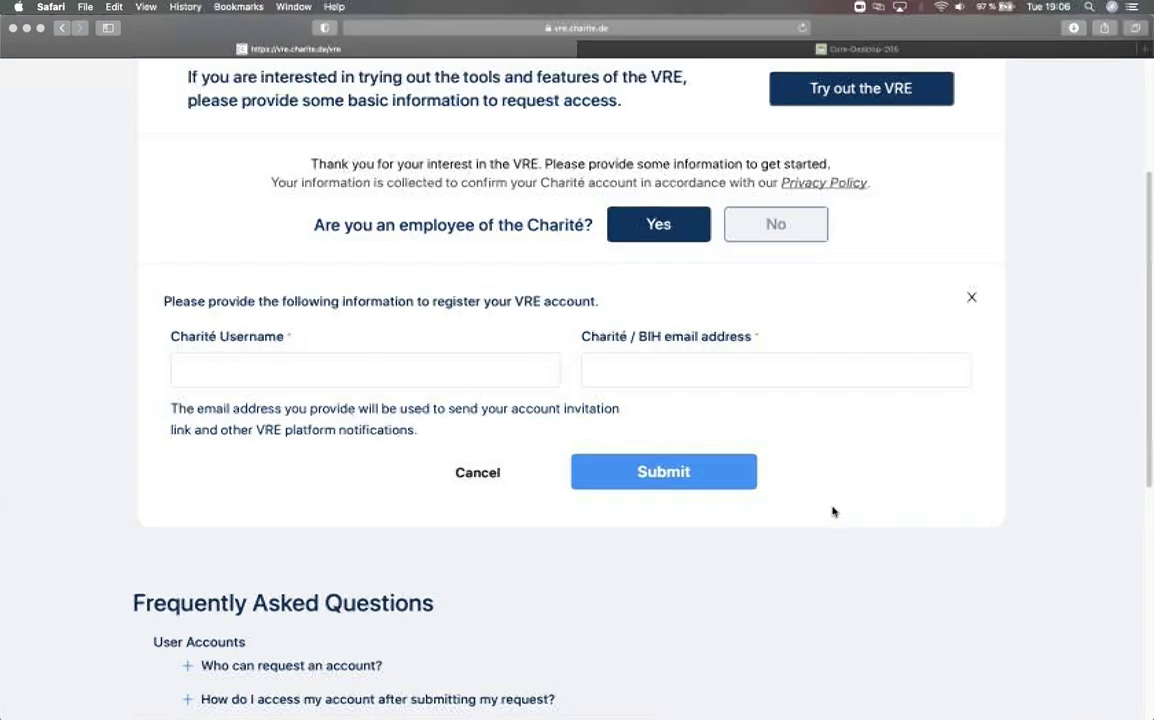
left_click(801, 231)
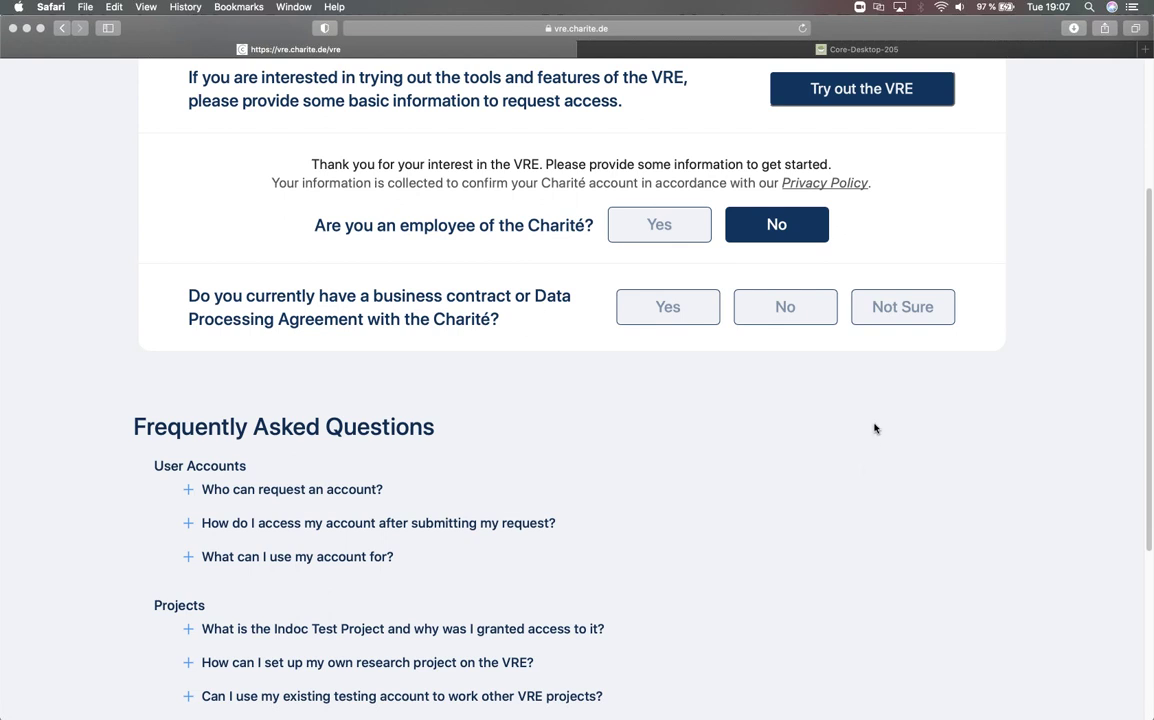
- Answer Not Sure to the contract/DPA question and scroll back through the form's thank-you note
scroll(886, 406, "down", 2)
left_click(868, 240)
scroll(778, 330, "up", 1)
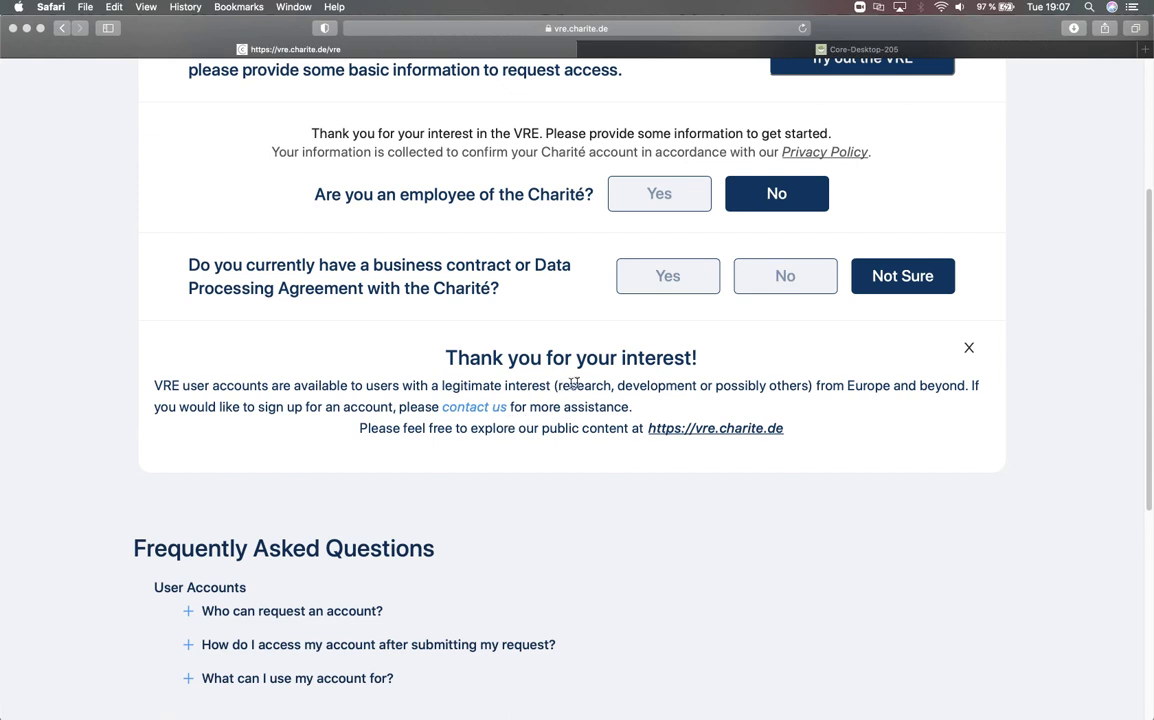
scroll(611, 348, "up", 2)
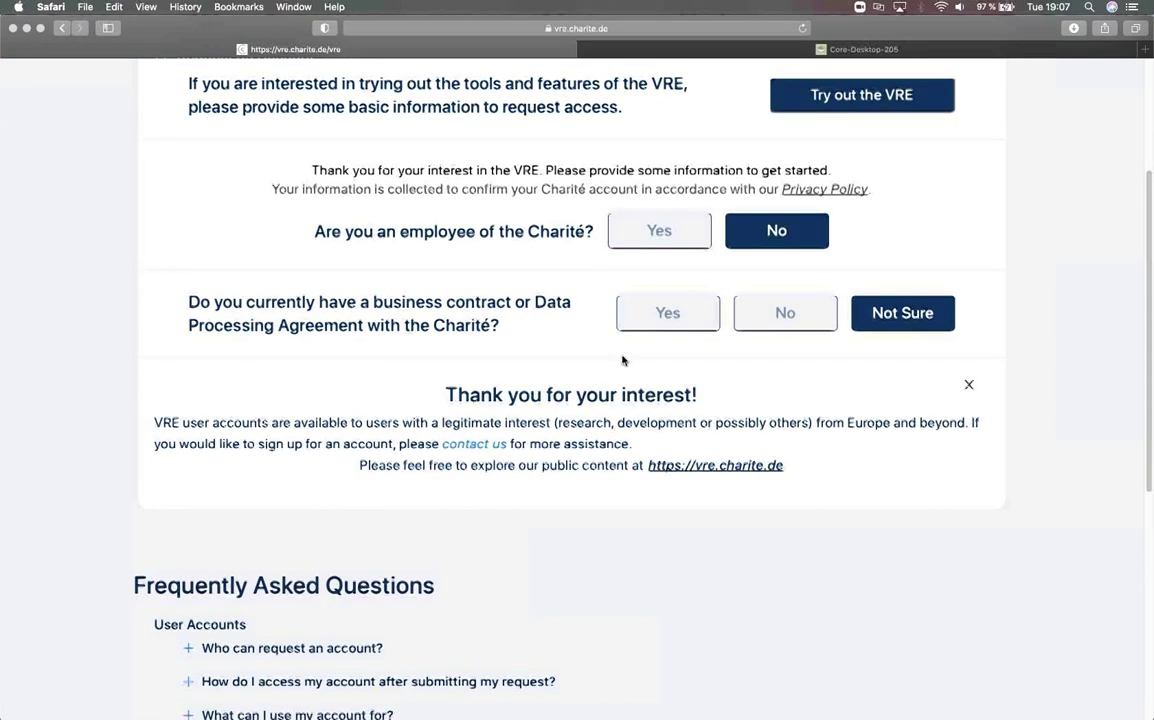
scroll(621, 360, "up", 1)
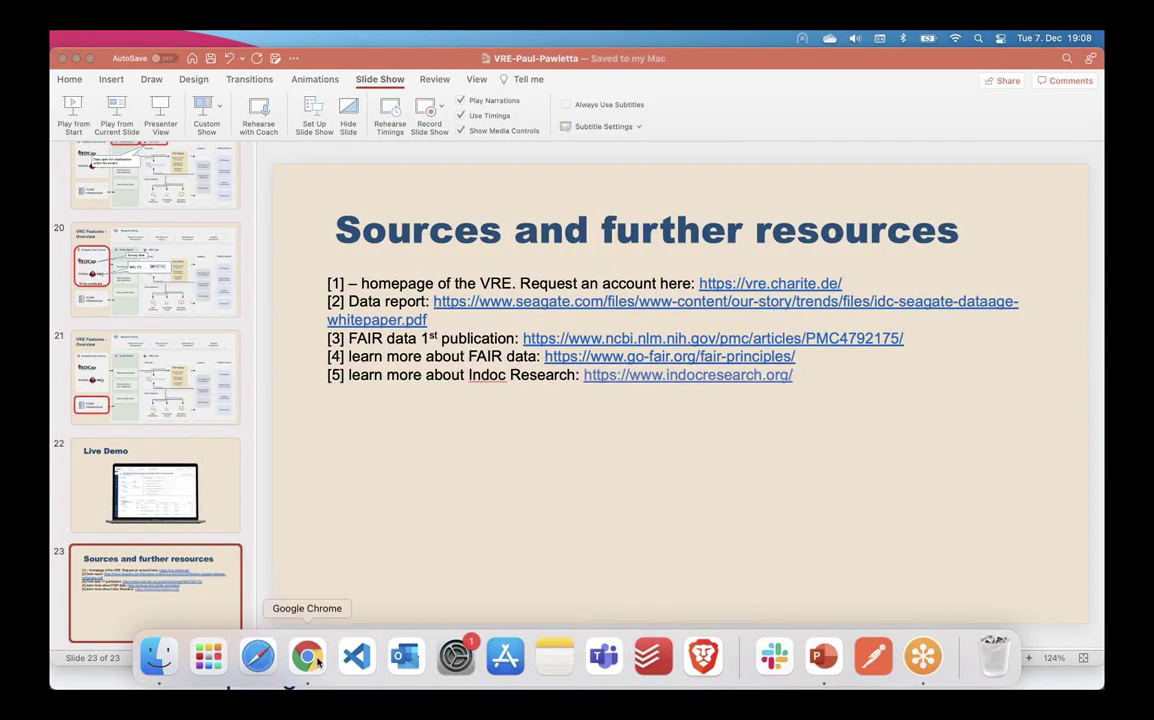
- Bring Chrome forward and log in to the VRE with the prefilled credentials
left_click(307, 656)
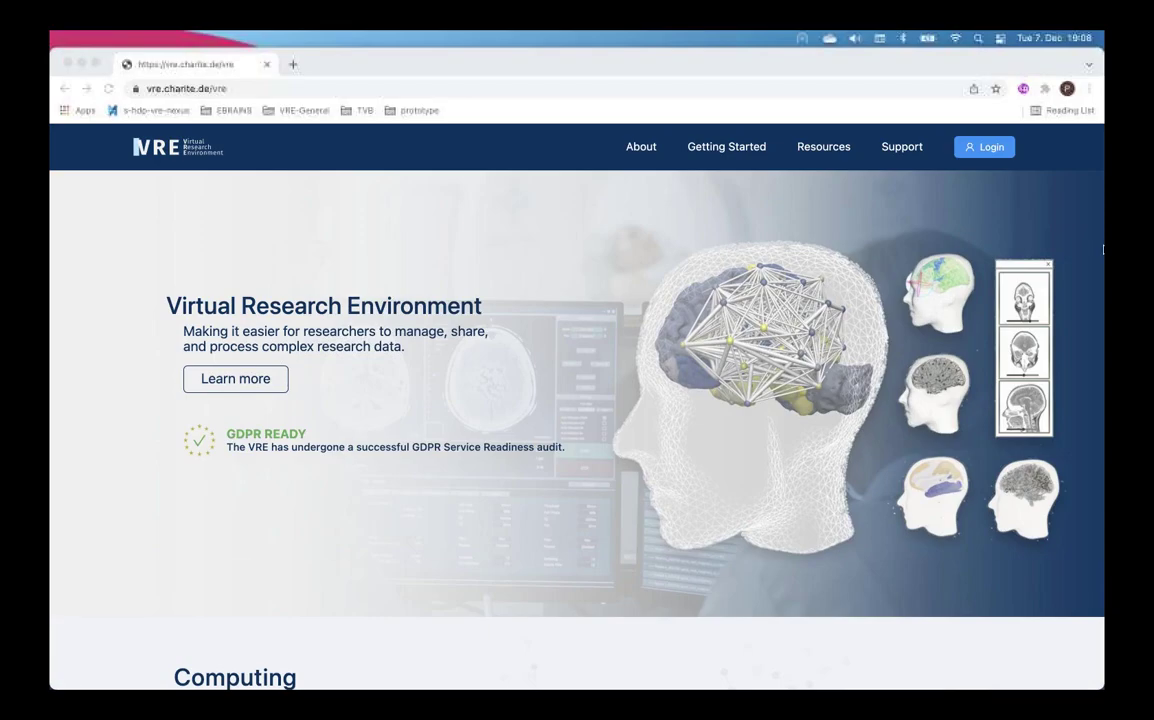
left_click(993, 148)
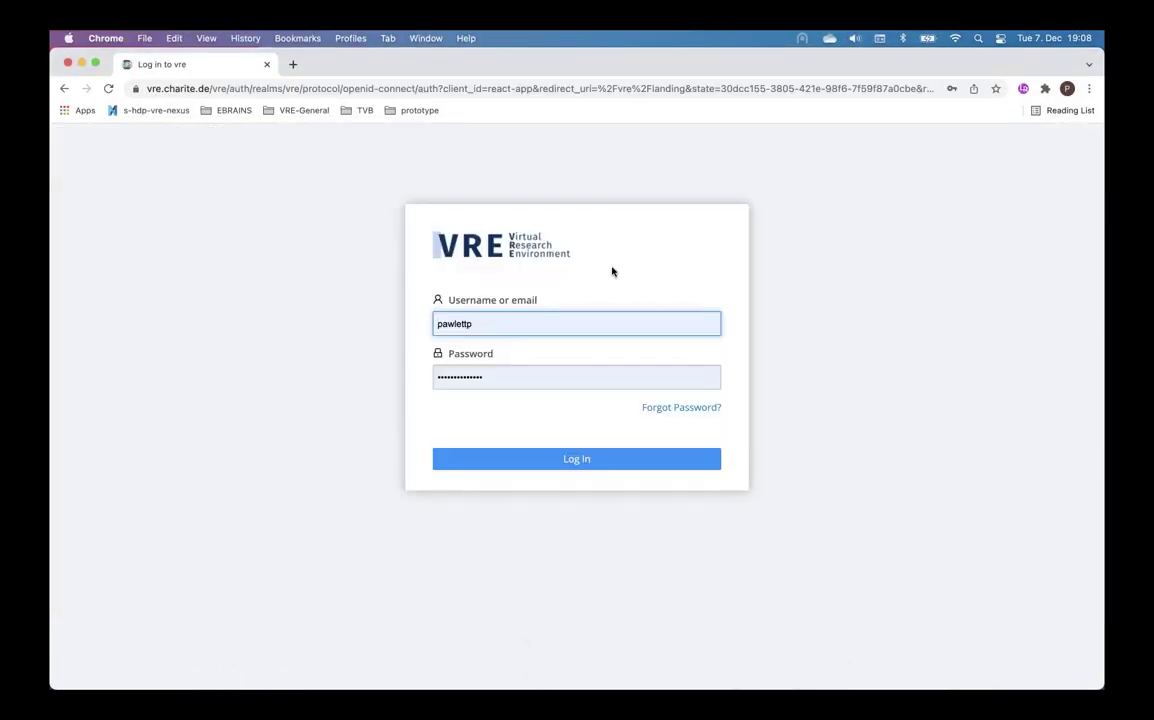
left_click(556, 462)
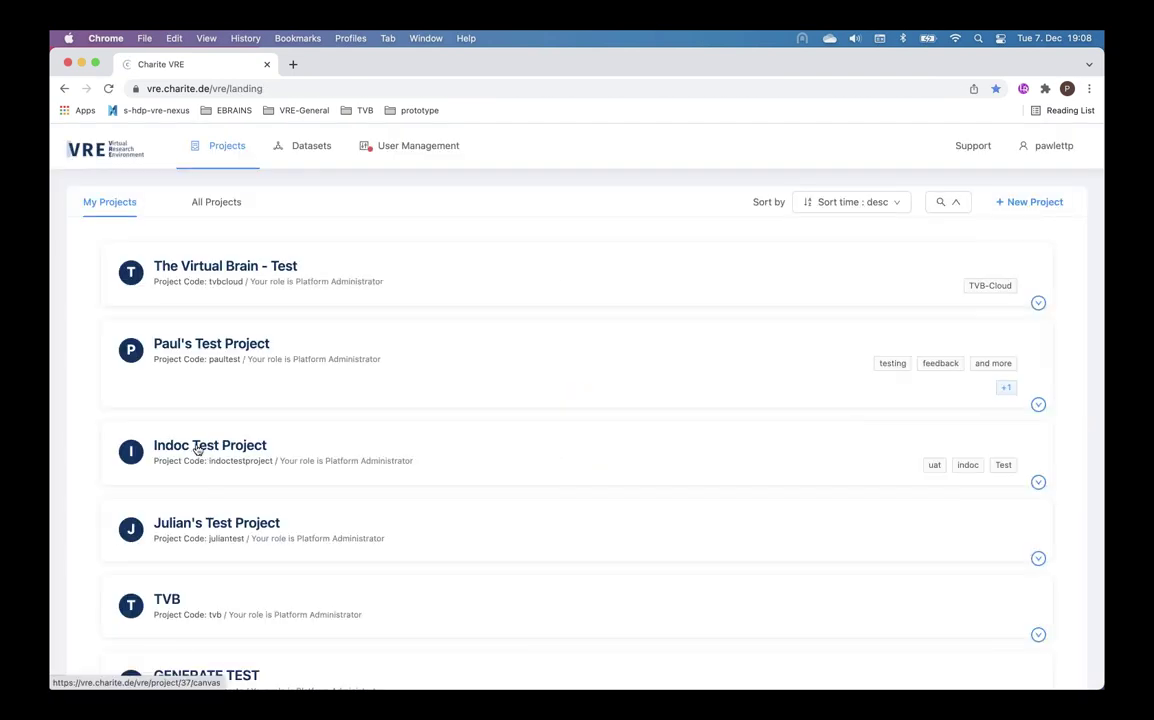
- Open the Indoc Test Project dashboard and launch its JupyterHub workbench from the sidebar
left_click(196, 450)
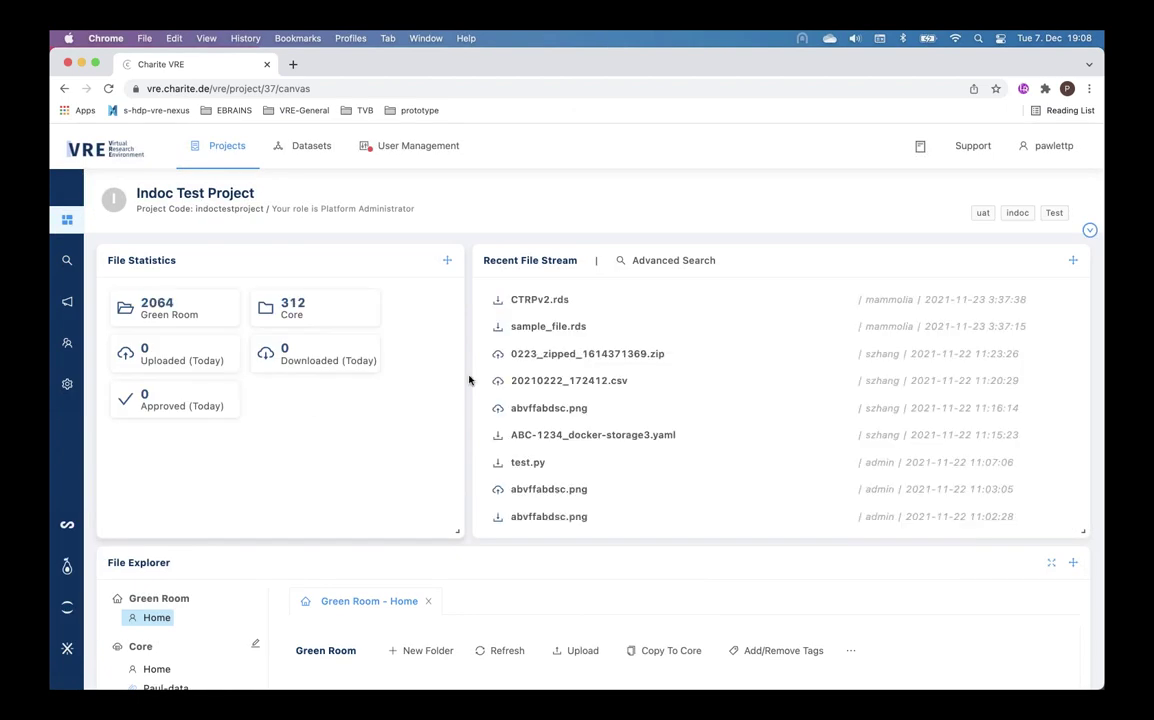
scroll(339, 432, "down", 3)
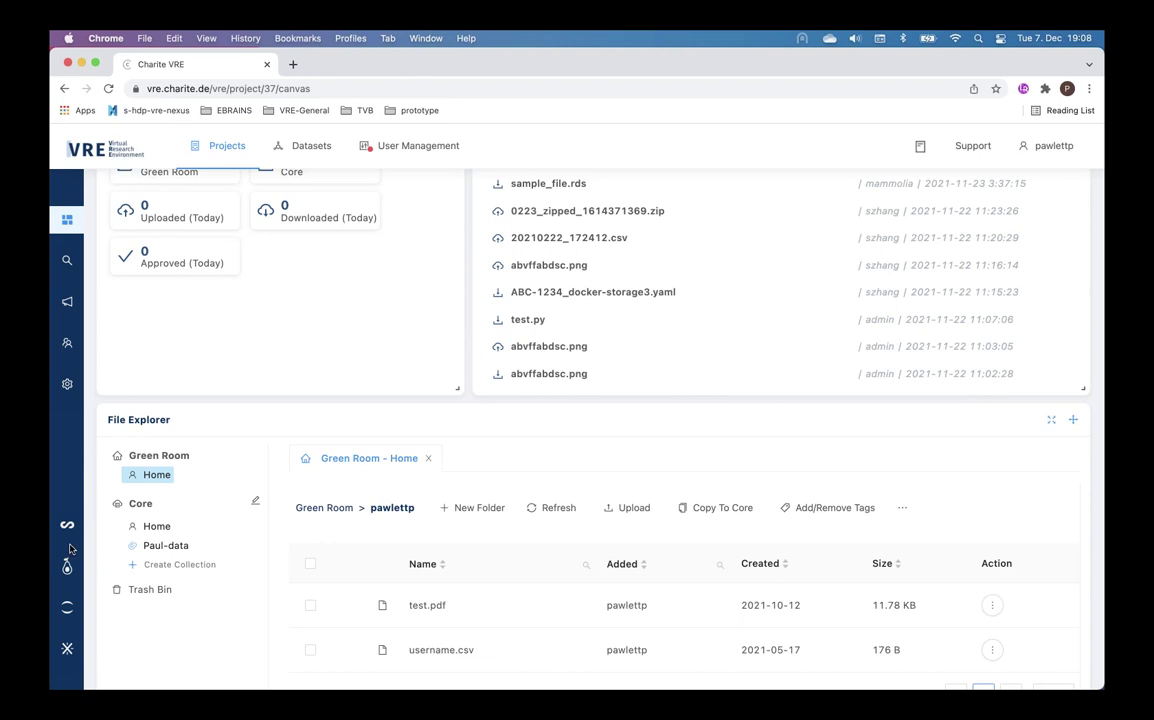
left_click(68, 611)
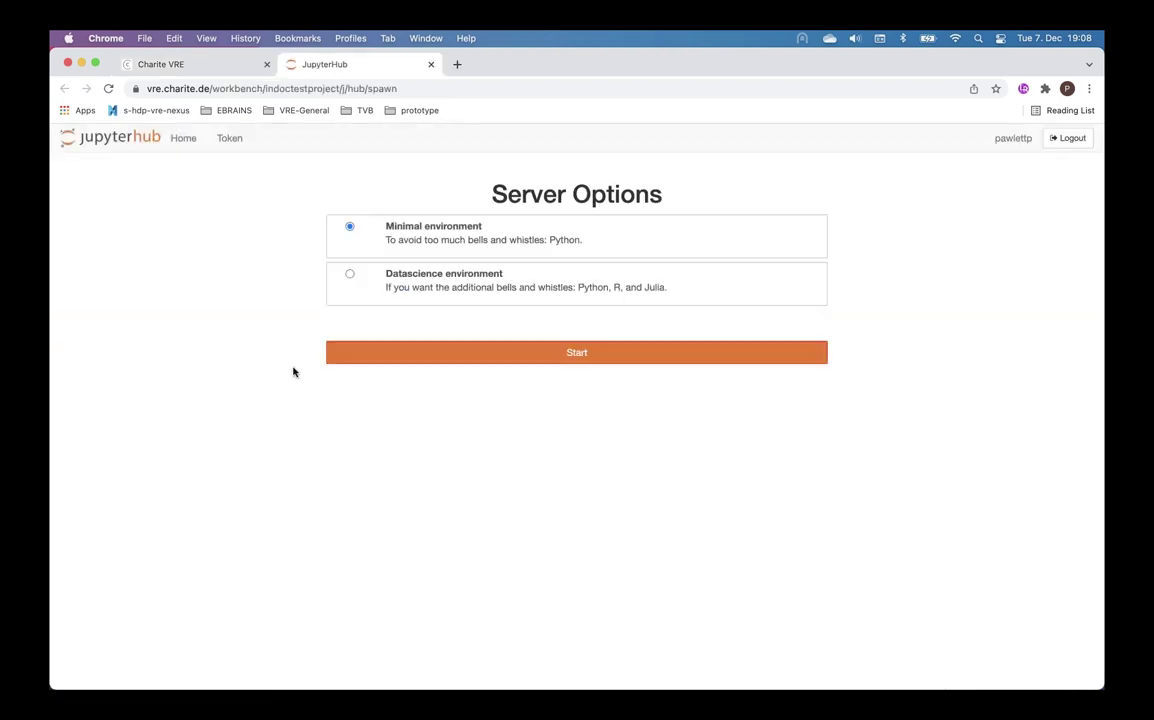
- Start the minimal Python server, open ML_example.ipynb and run its pip install cell
left_click(476, 352)
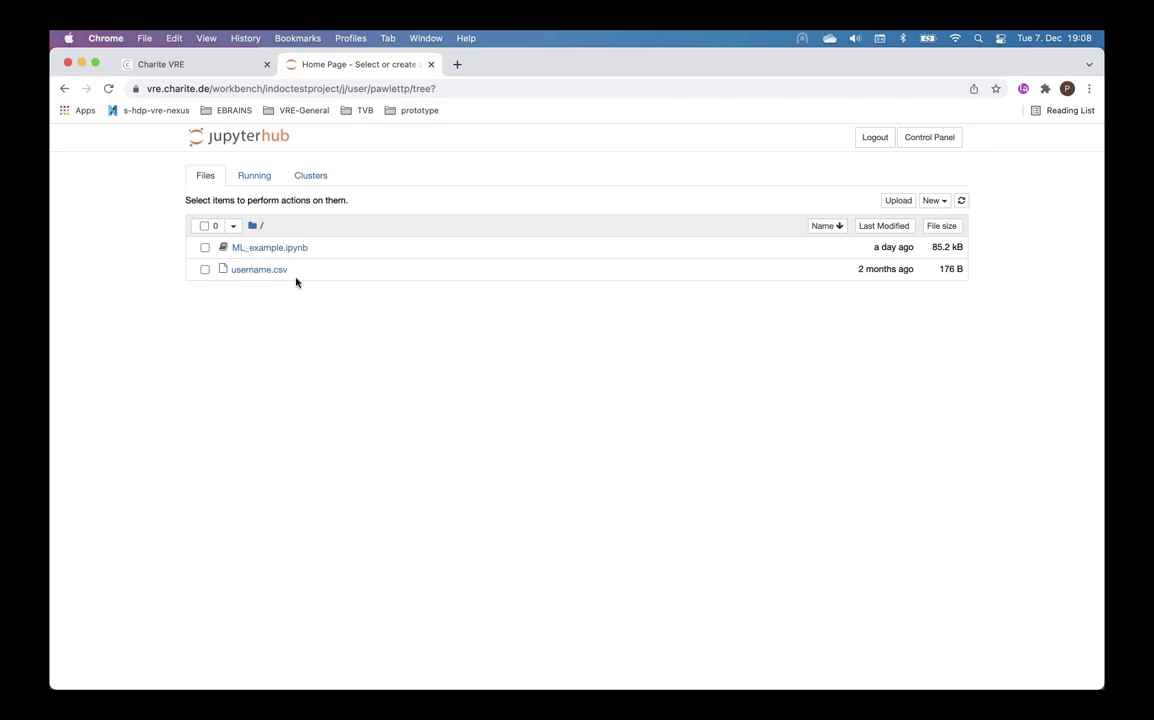
left_click(291, 251)
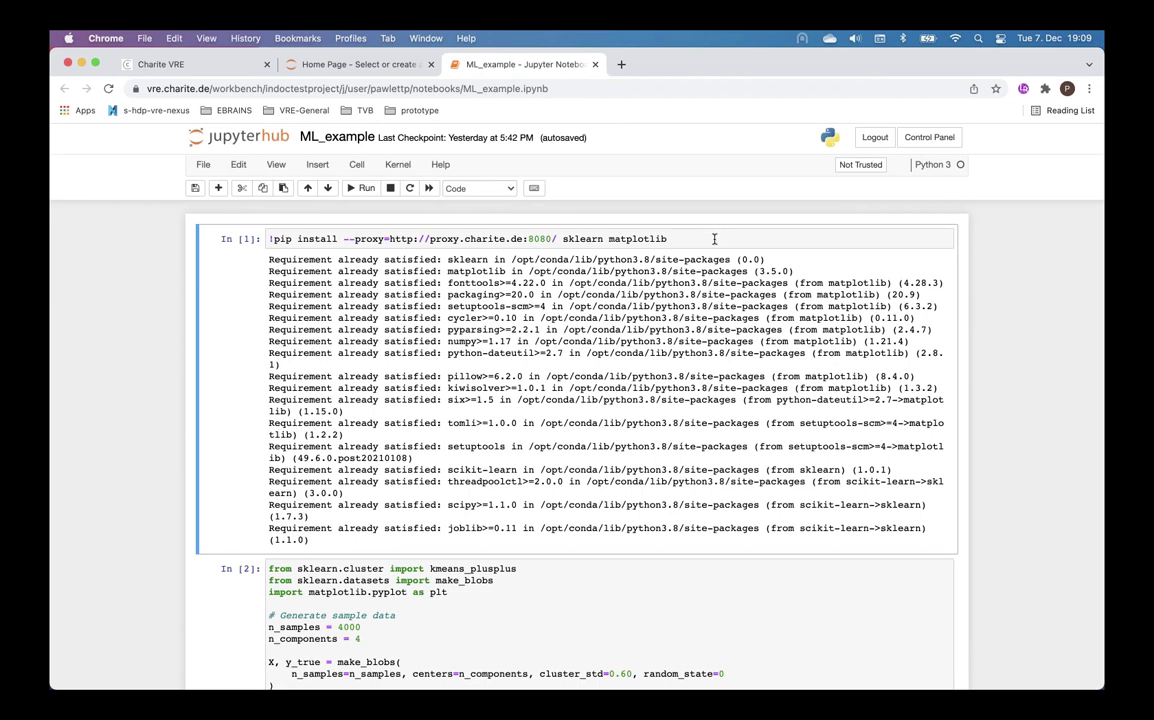
key("shift+Return")
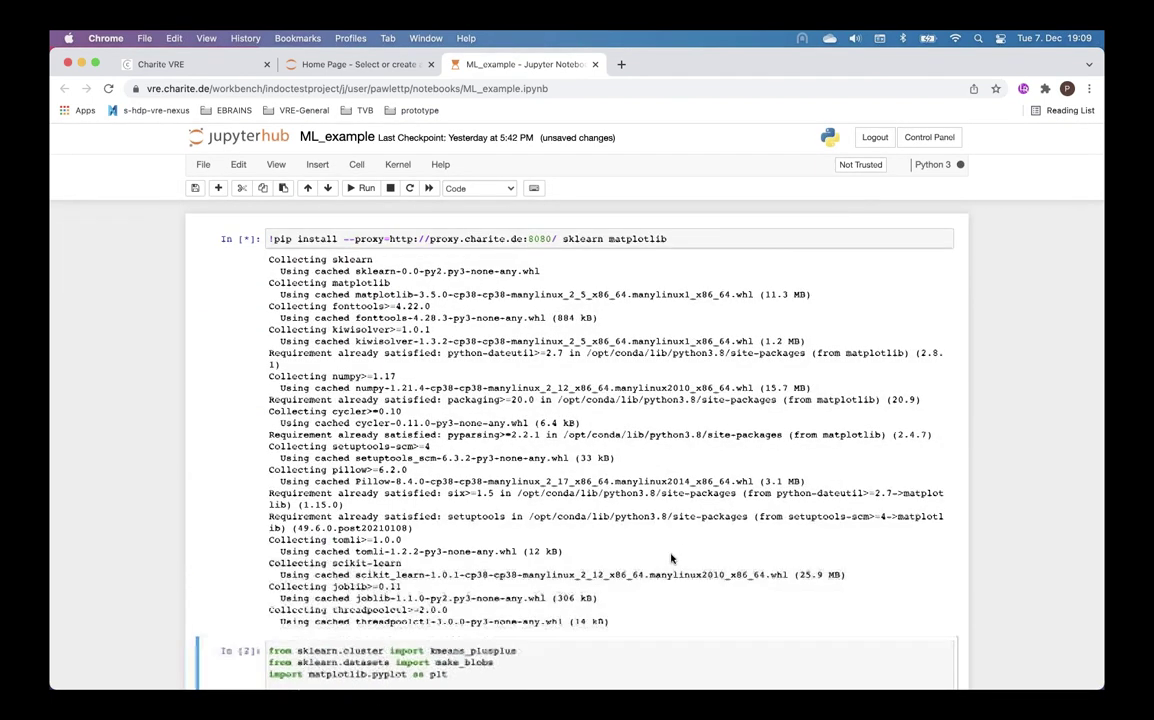
scroll(671, 558, "down", 5)
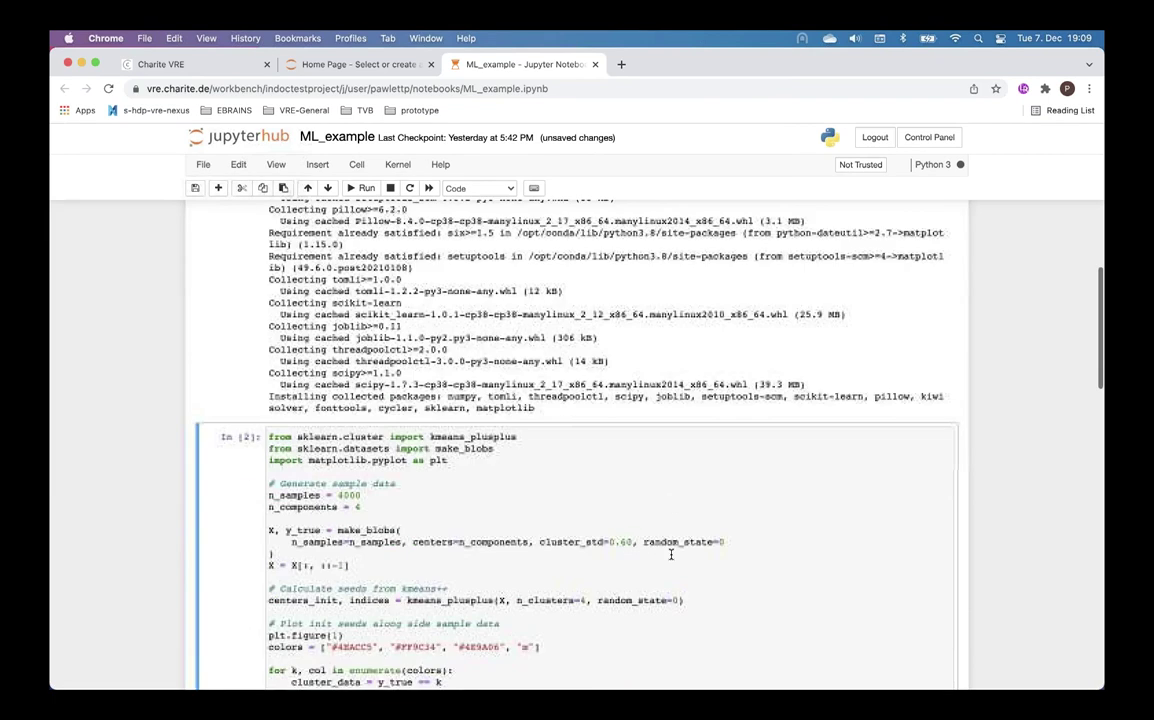
scroll(671, 554, "down", 10)
- Run the K-Means++ clustering cell and review its plot and MeanShift cluster output
scroll(670, 554, "up", 3)
left_click(576, 465)
key("shift+Return")
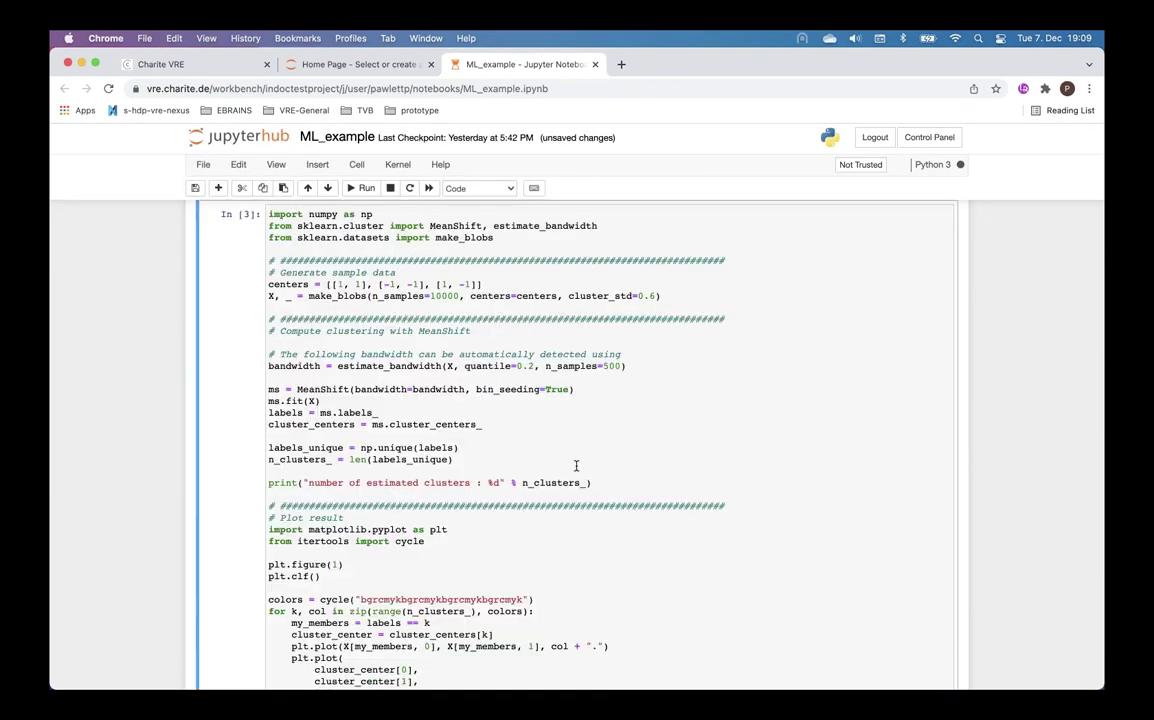
scroll(576, 465, "down", 5)
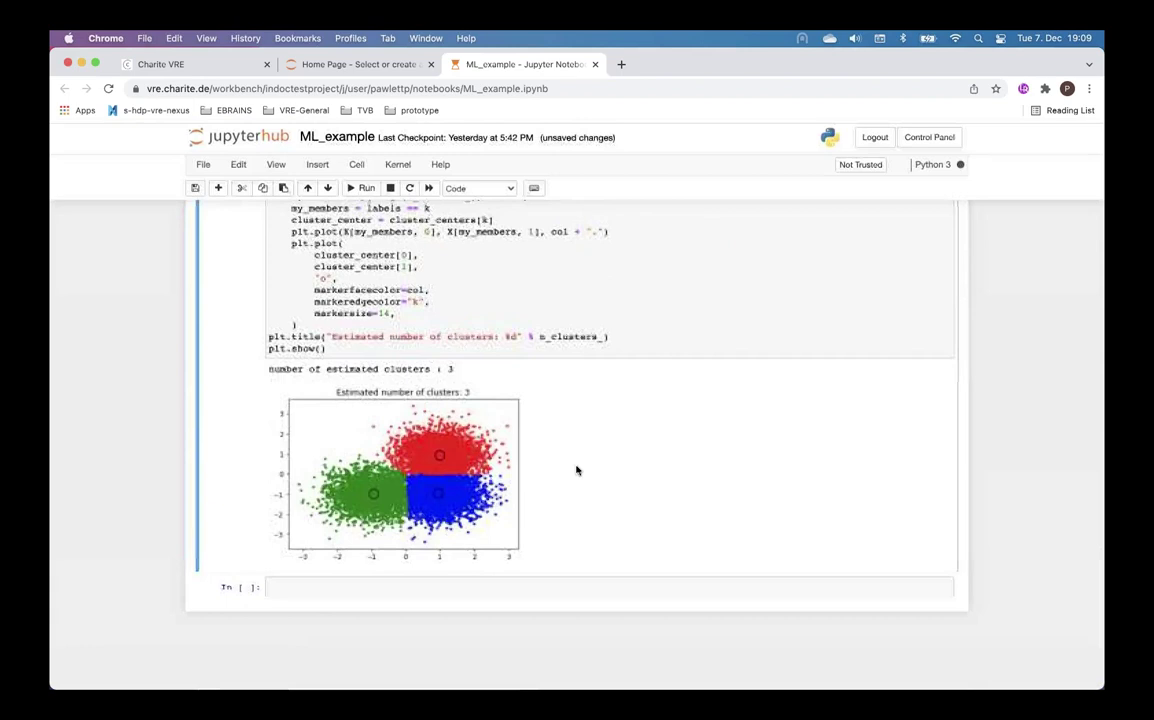
scroll(576, 470, "up", 10)
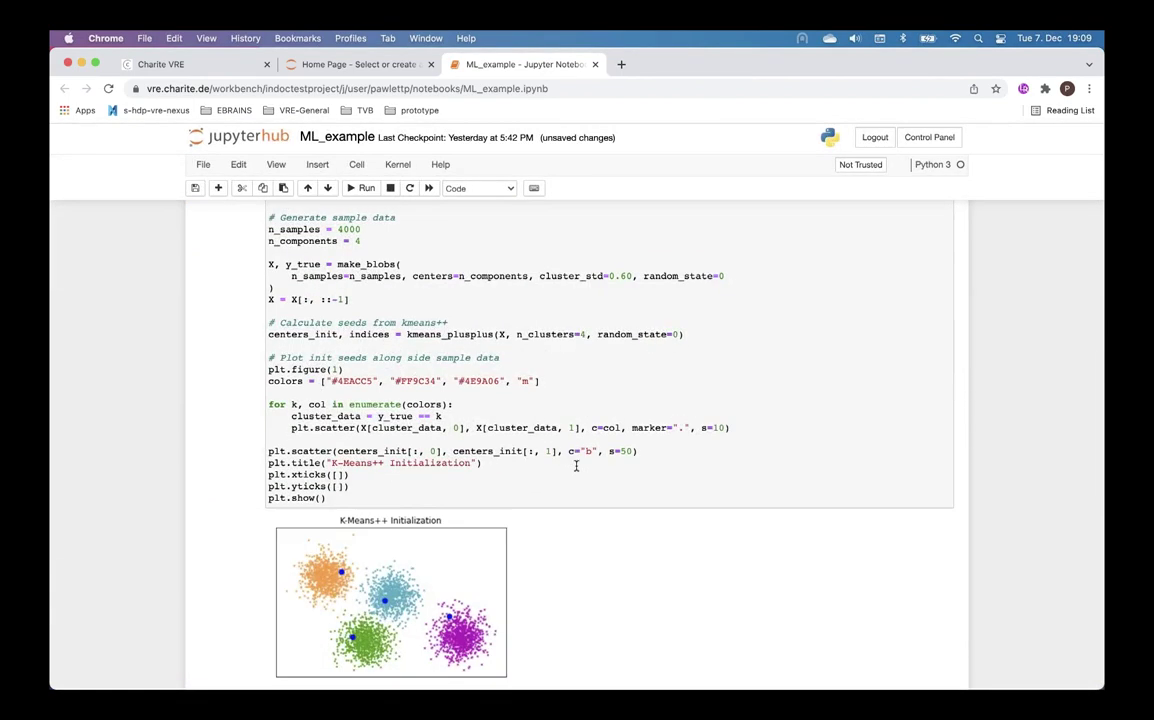
scroll(576, 465, "up", 3)
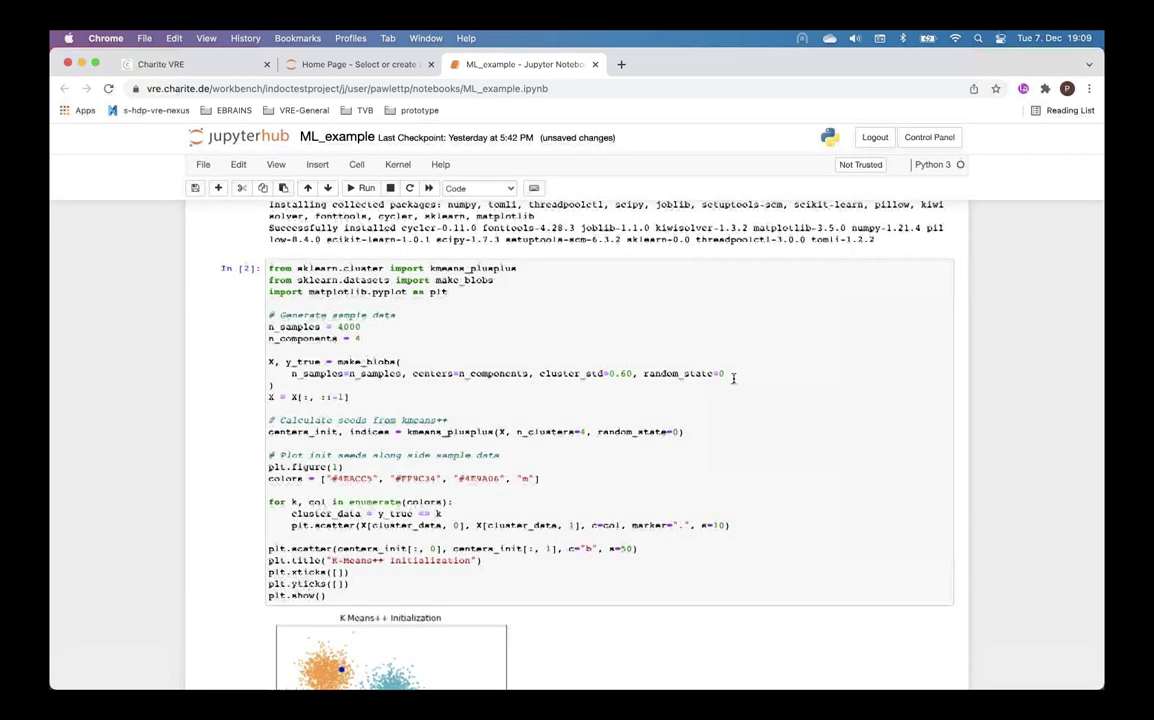
scroll(730, 378, "up", 14)
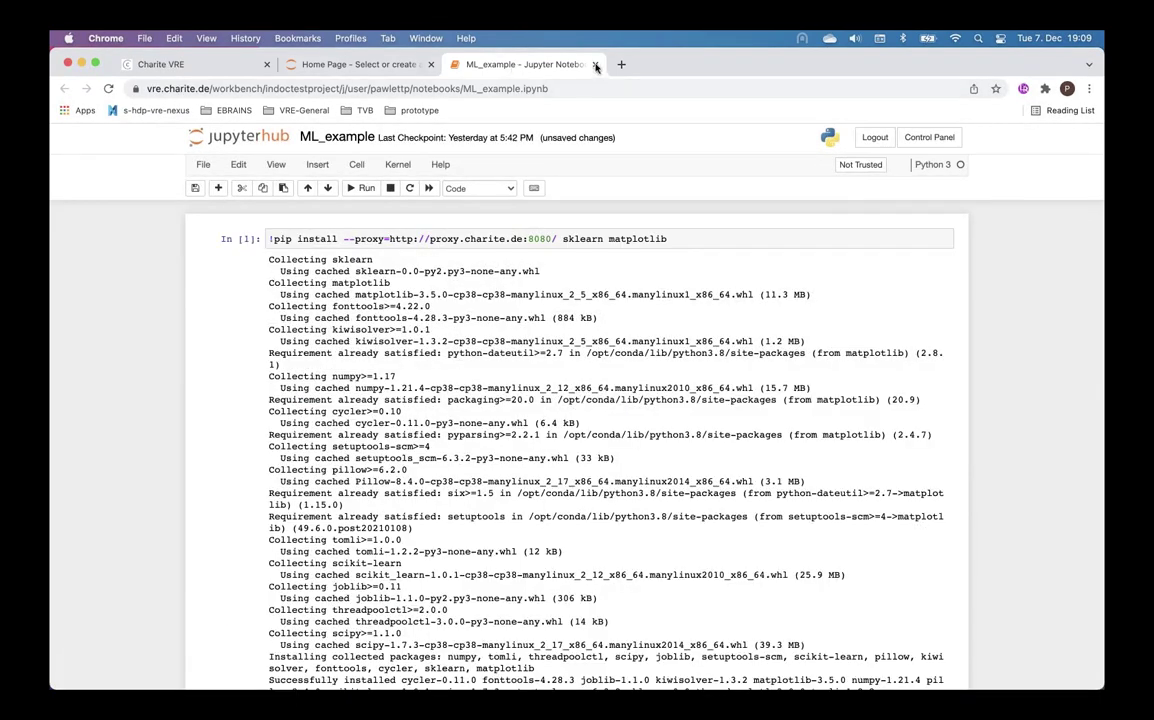
- Close the ML_example notebook without saving and the JupyterHub tab, open the project XWiki, then return to the VRE tab
left_click(595, 65)
left_click(617, 299)
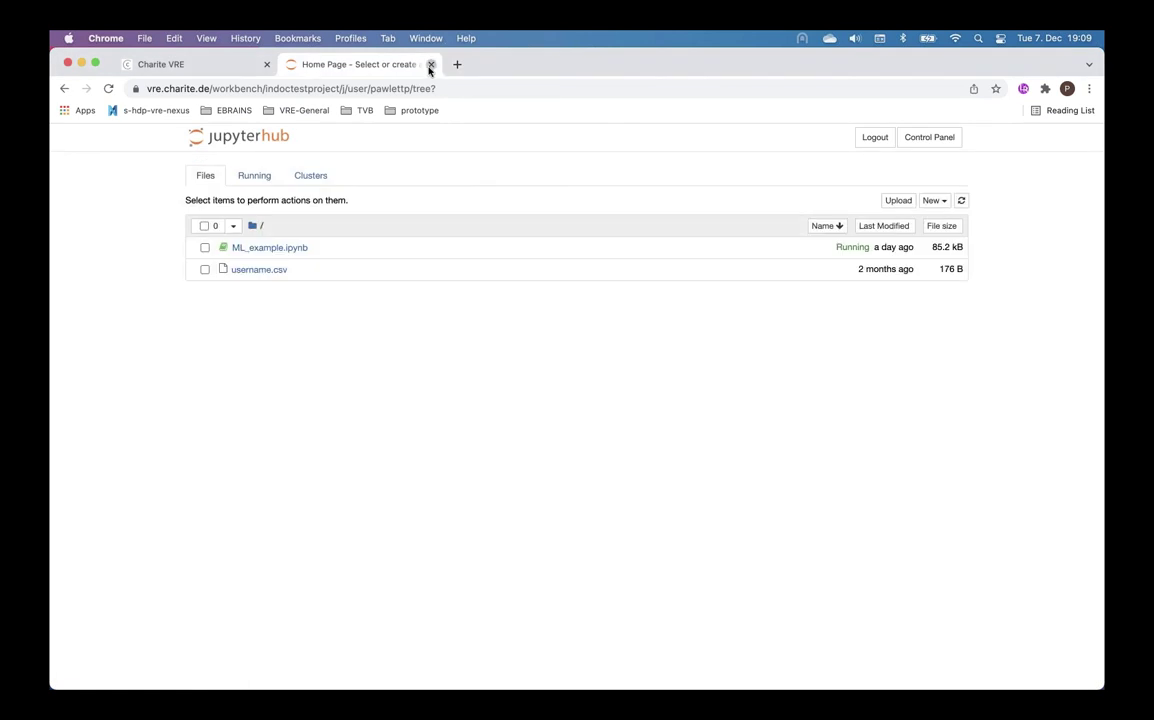
left_click(431, 65)
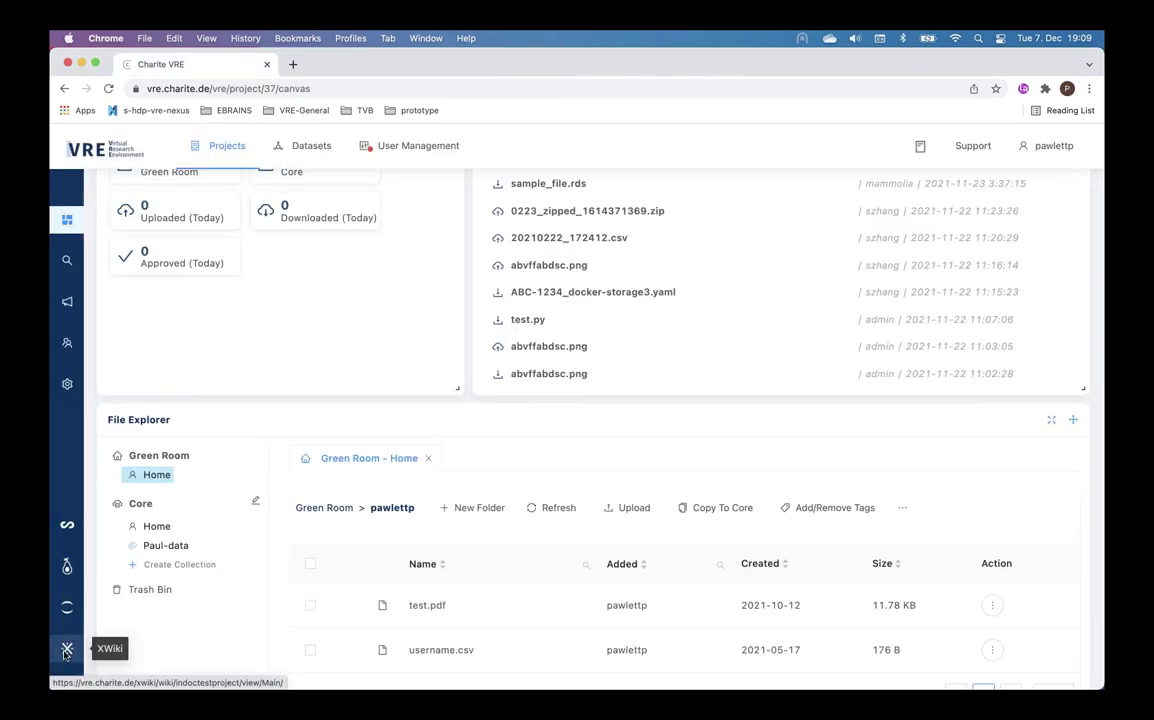
left_click(66, 652)
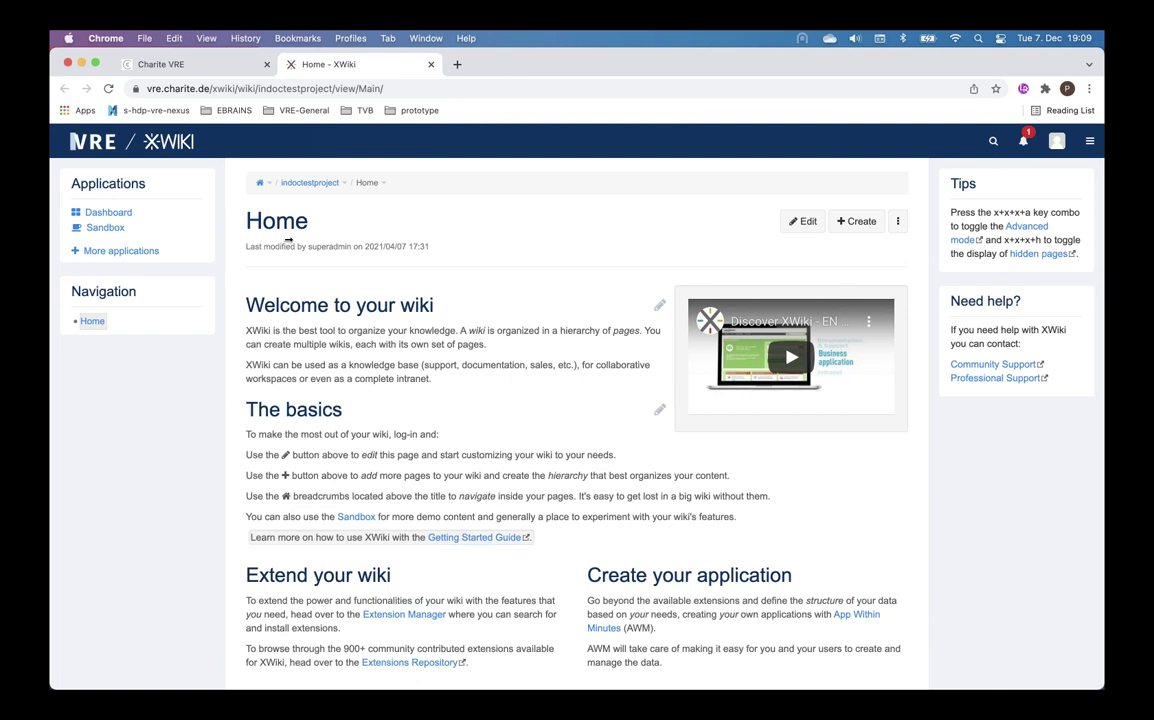
left_click(165, 64)
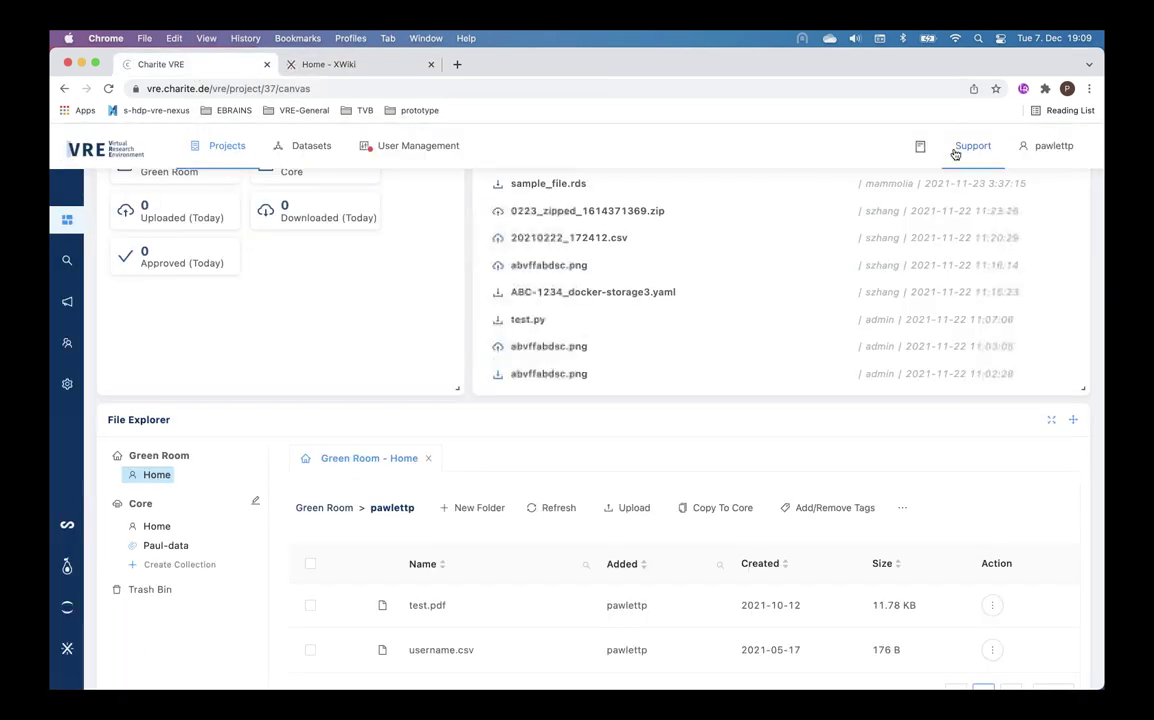
- Open the VRE User Guide from Support, view its '5 Analyzing Data' page, then close that tab
left_click(970, 148)
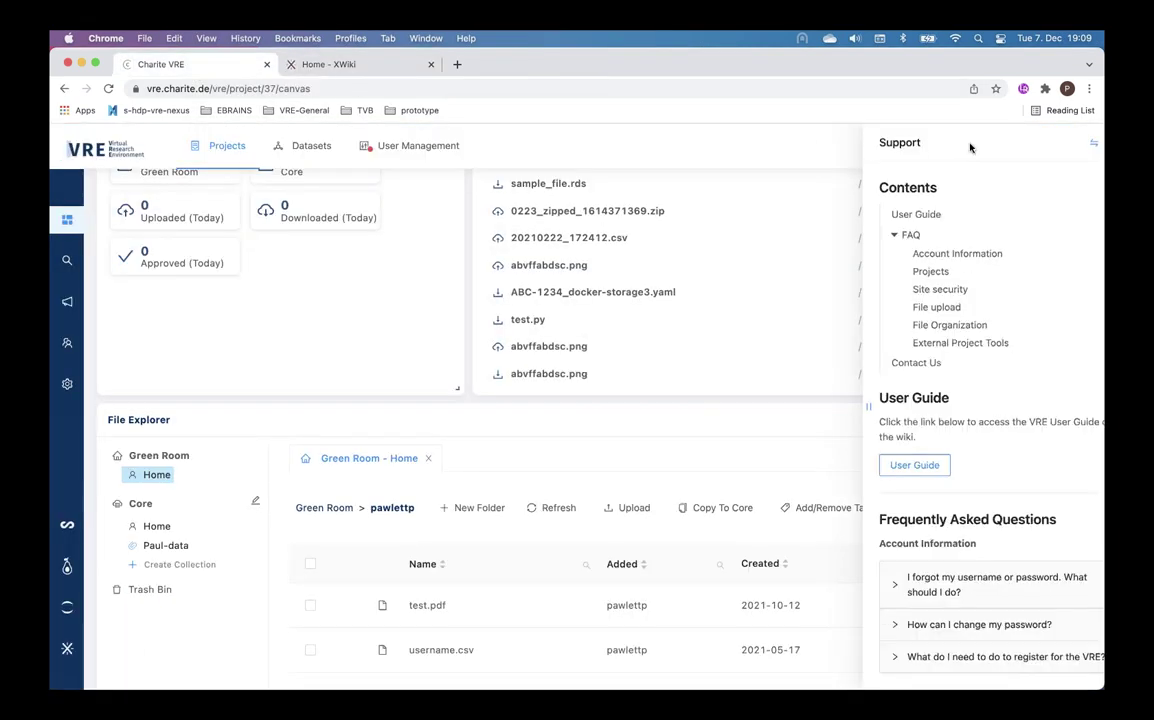
left_click(892, 466)
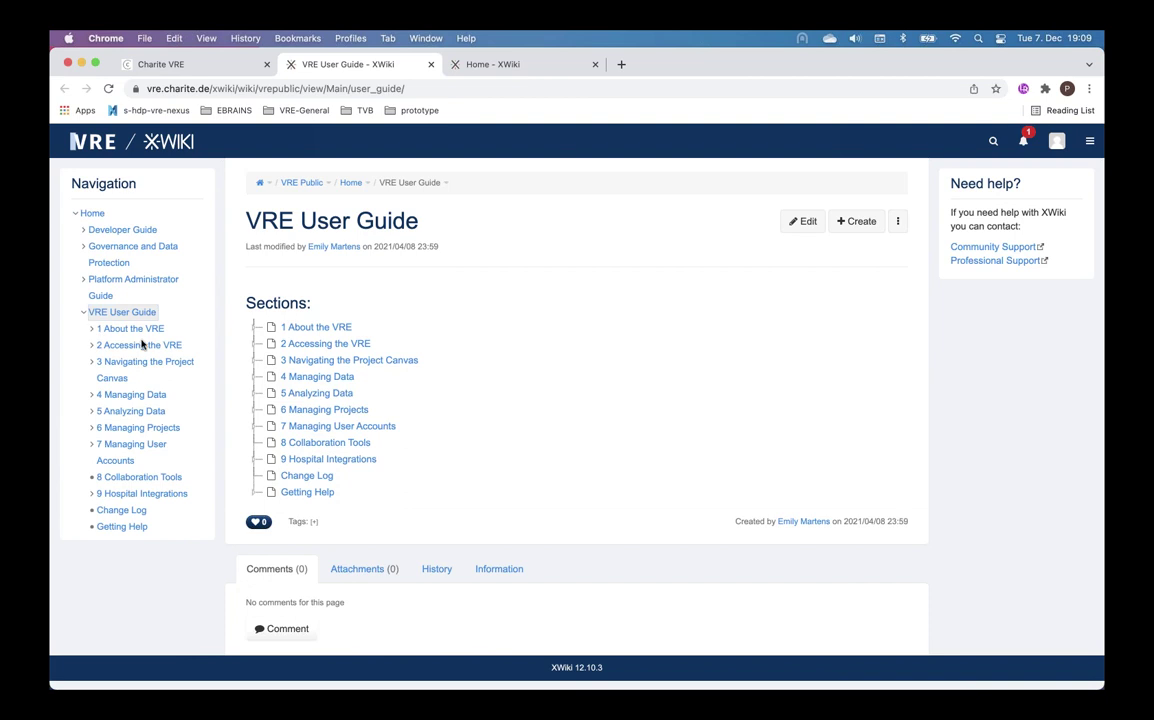
left_click(316, 397)
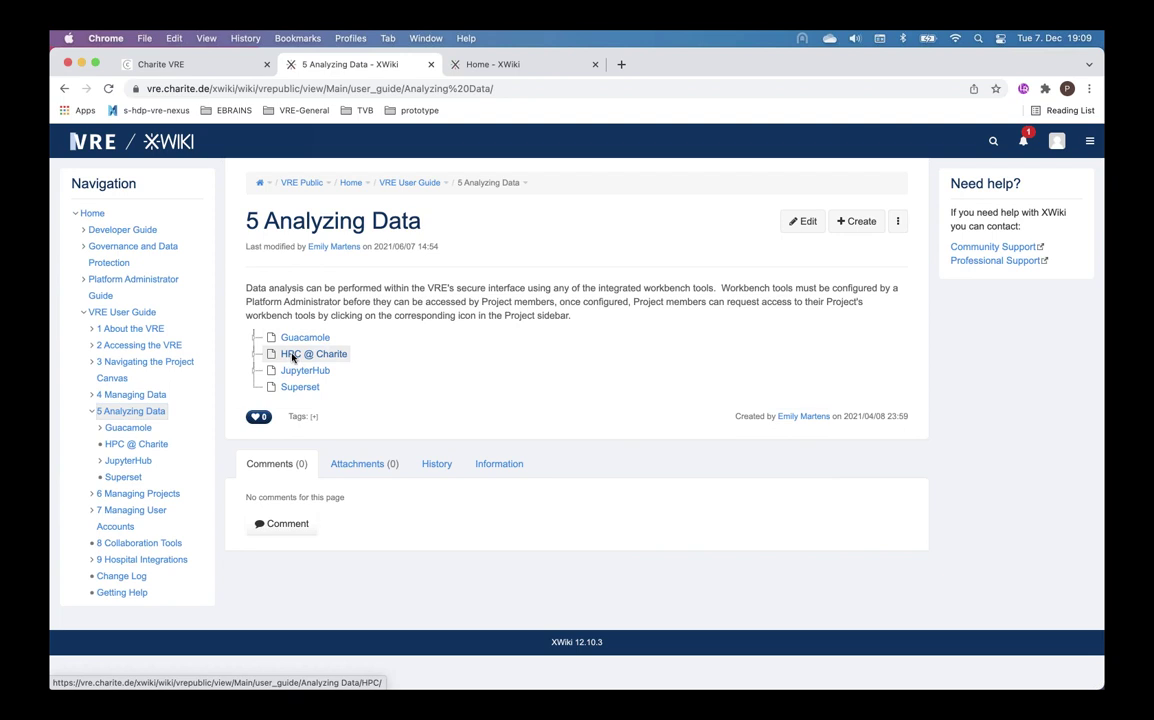
left_click(431, 64)
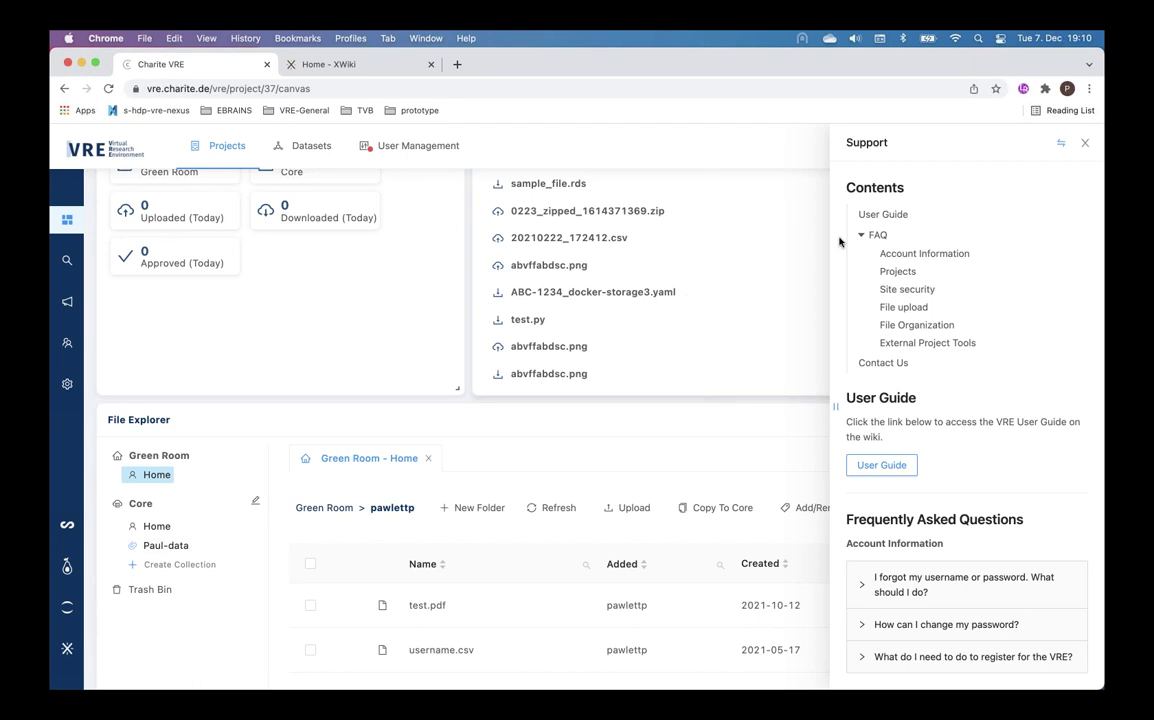
- Close the Support panel and switch to the indoctestproject Home - XWiki tab
left_click(1085, 148)
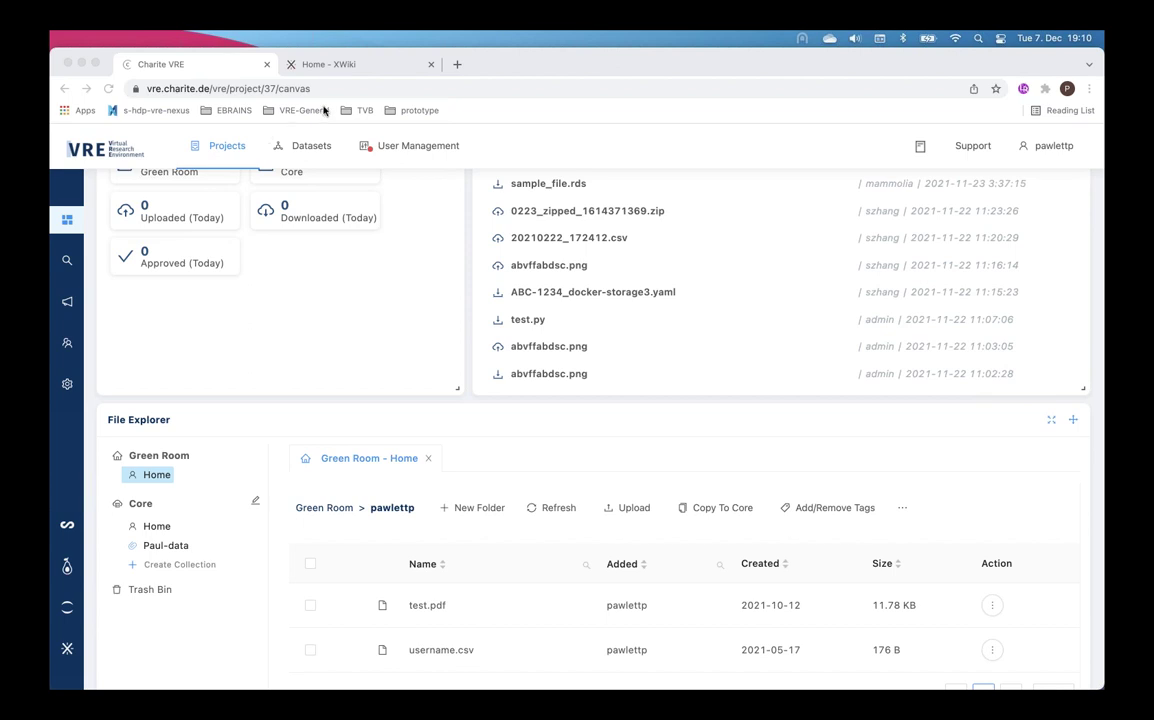
left_click(367, 69)
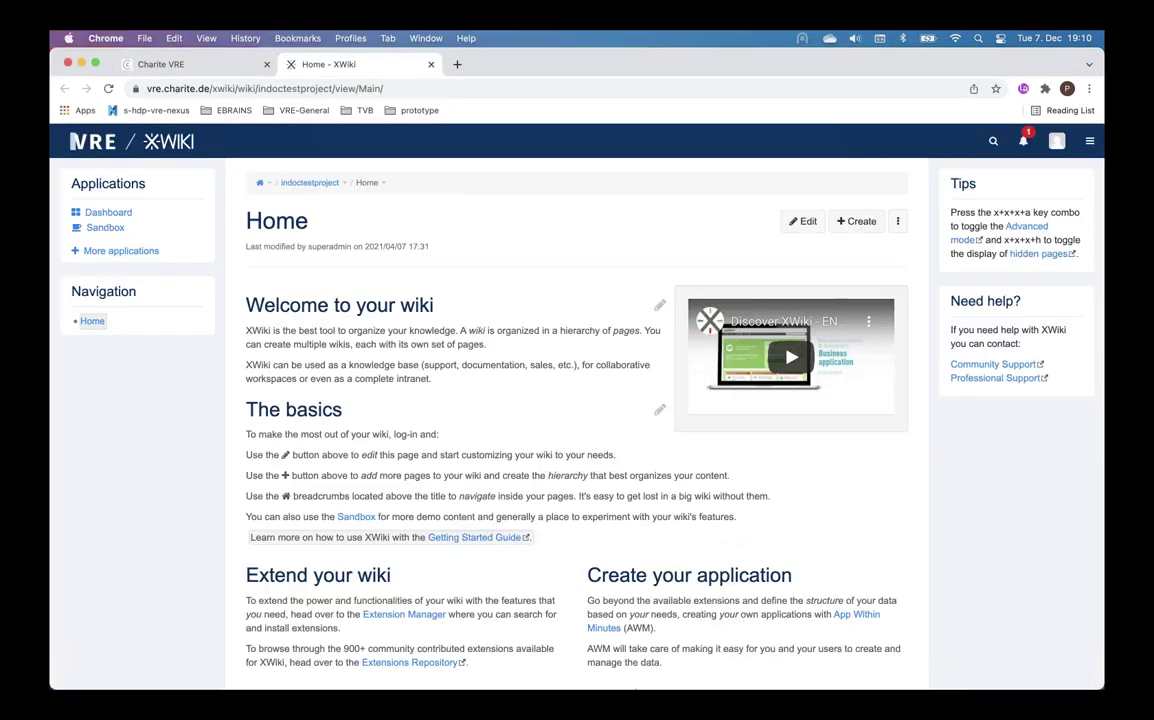